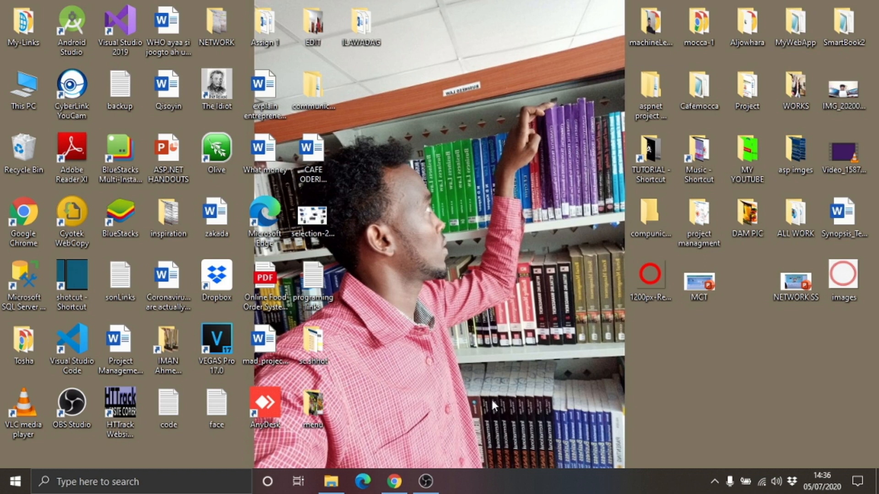
Switch to Chrome and open the list of your own Pages on Facebook
click(394, 485)
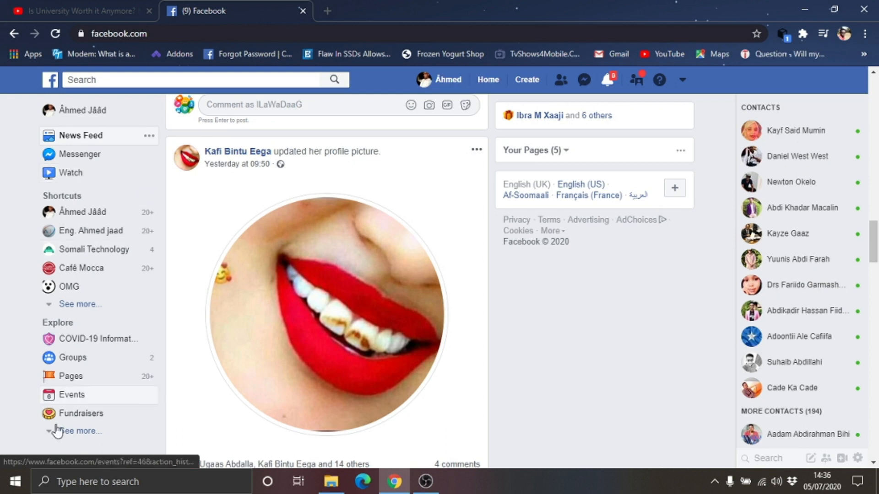
click(69, 378)
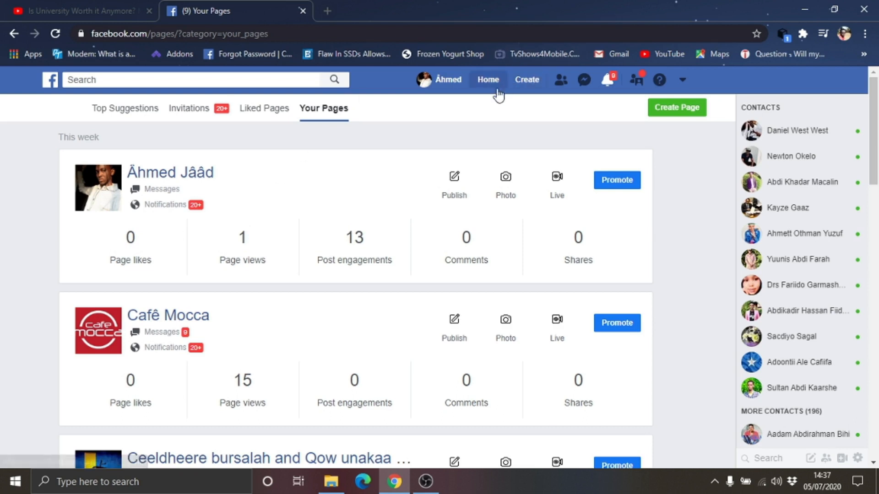
click(14, 34)
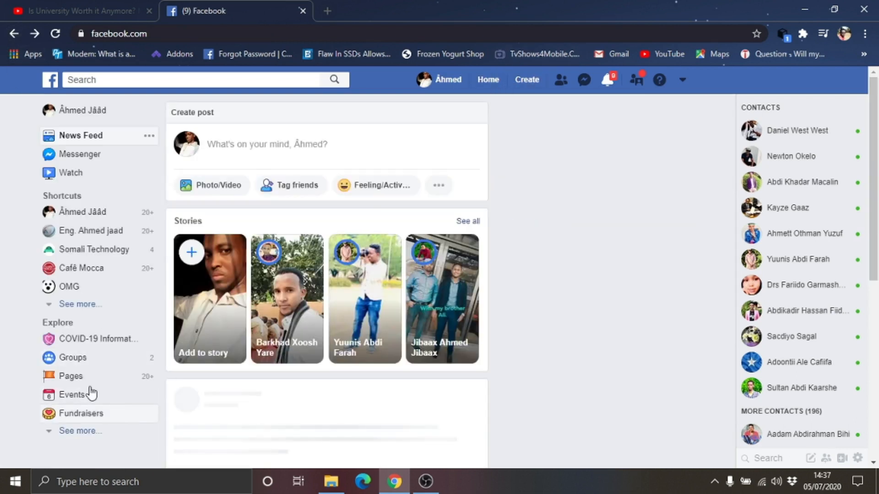
click(78, 381)
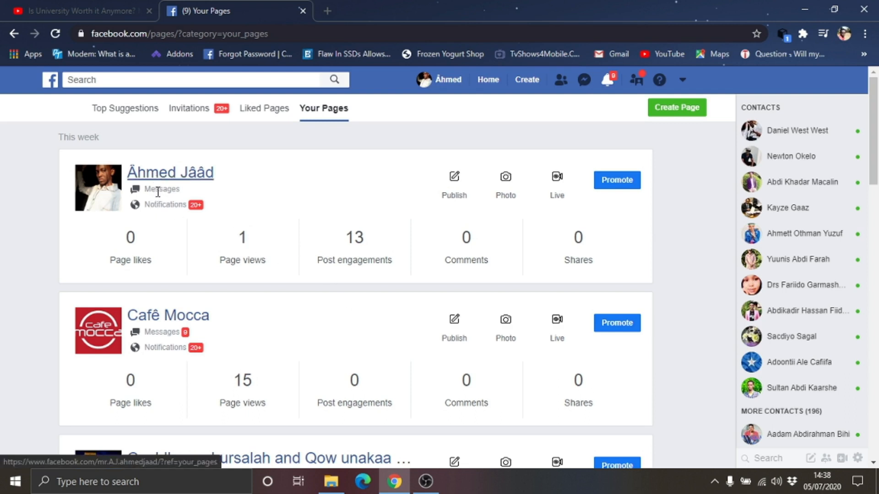
Look through the list of your own Pages and start creating a new Page
scroll(173, 306, down, 3)
scroll(174, 306, down, 15)
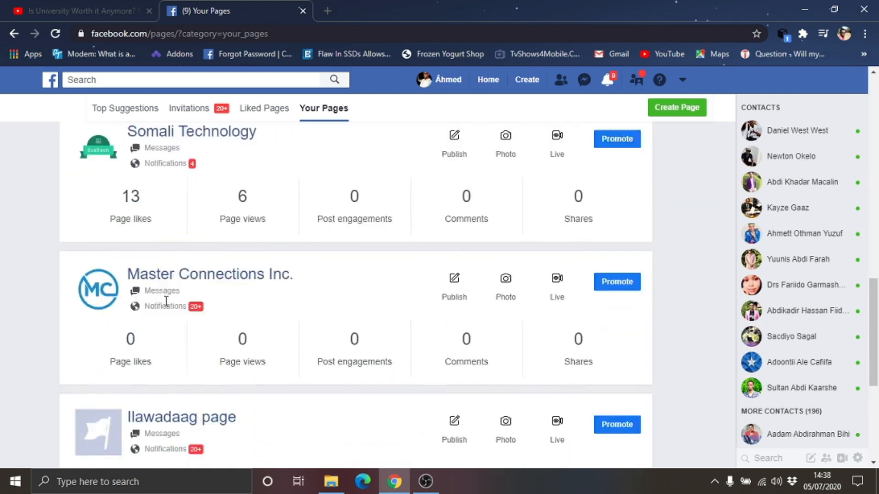
scroll(160, 307, down, 5)
scroll(160, 307, up, 20)
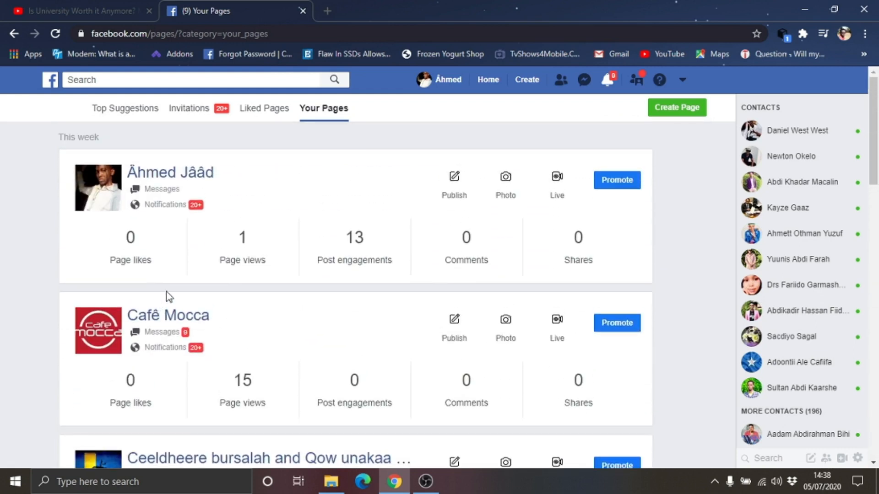
click(672, 112)
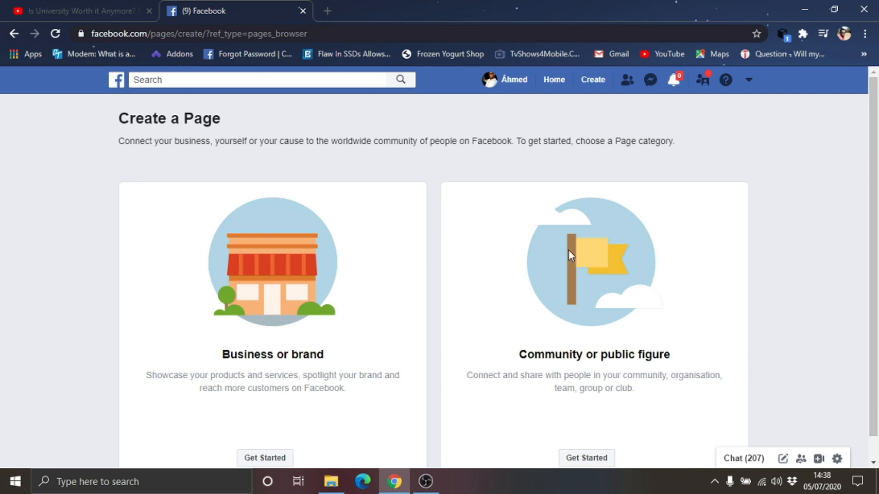
Examine the two Page category choices, Business or brand and Community or public figure
drag(334, 359, 218, 357)
scroll(320, 347, down, 1)
drag(517, 332, 693, 335)
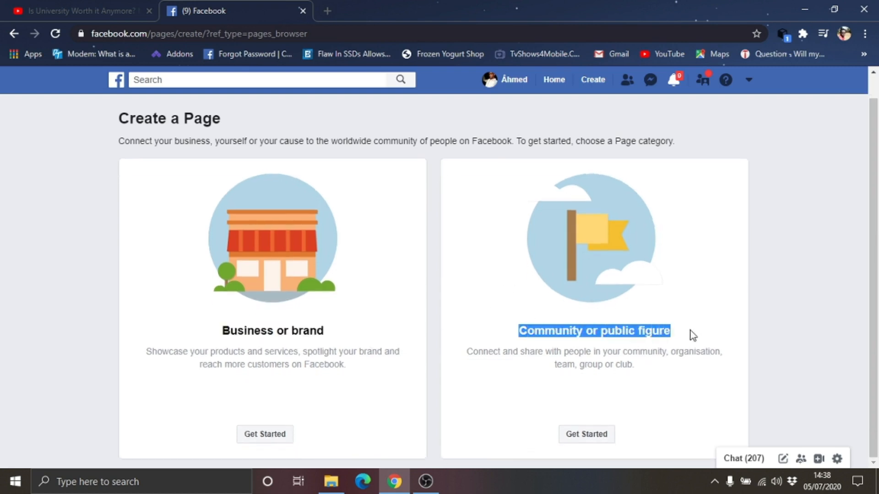
click(583, 331)
drag(587, 331, 518, 331)
drag(670, 331, 600, 331)
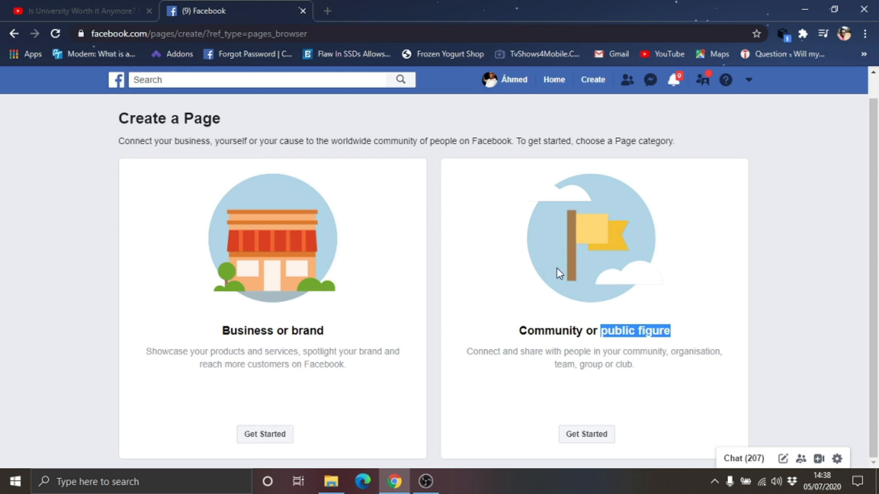
click(491, 280)
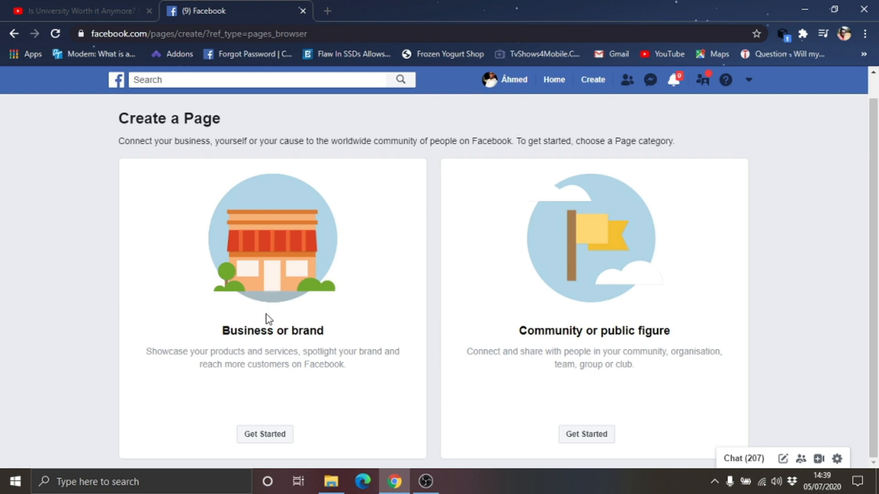
Start a Business or brand Page and name it Somtech
click(271, 439)
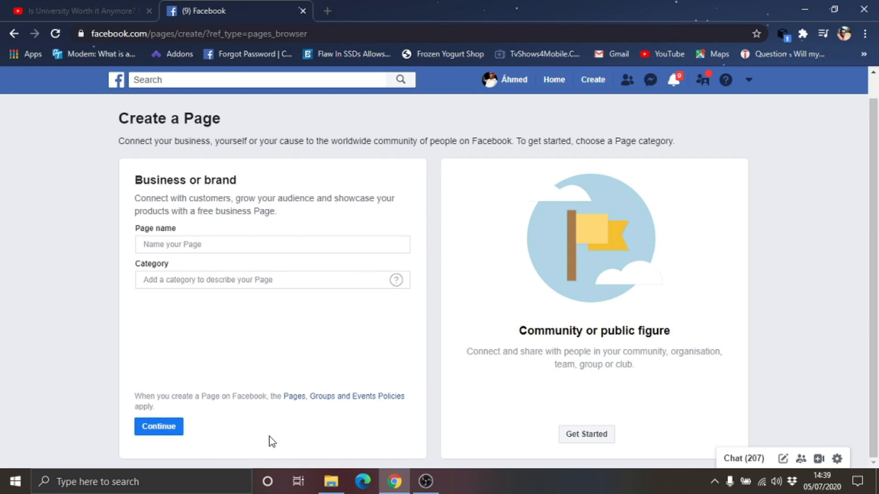
click(234, 245)
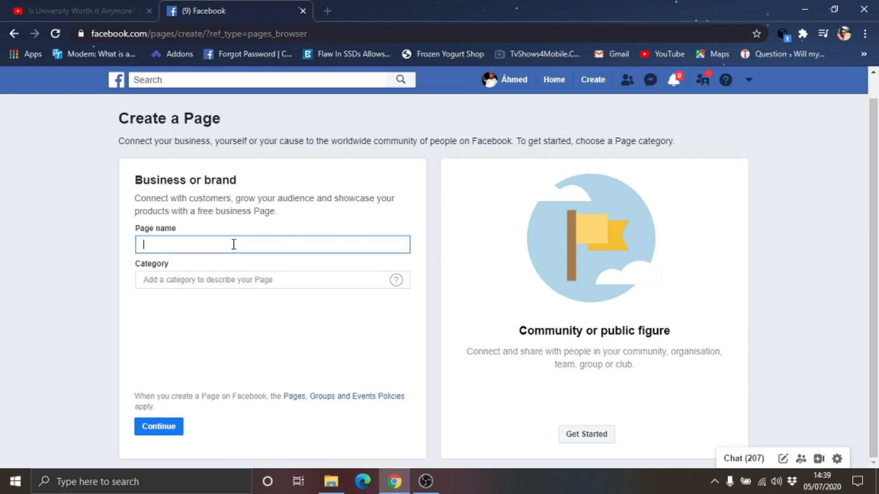
text(somtech)
Search the Page categories for "electro" and choose Electronics shop
click(214, 279)
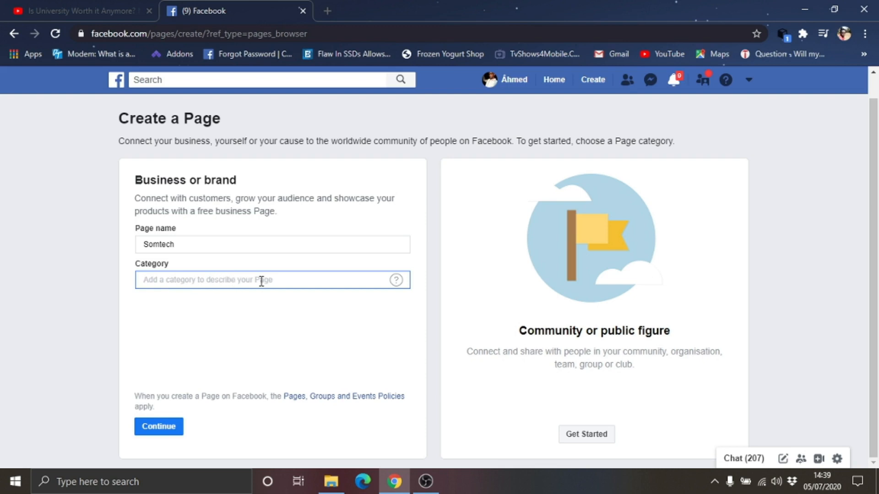
text(elec)
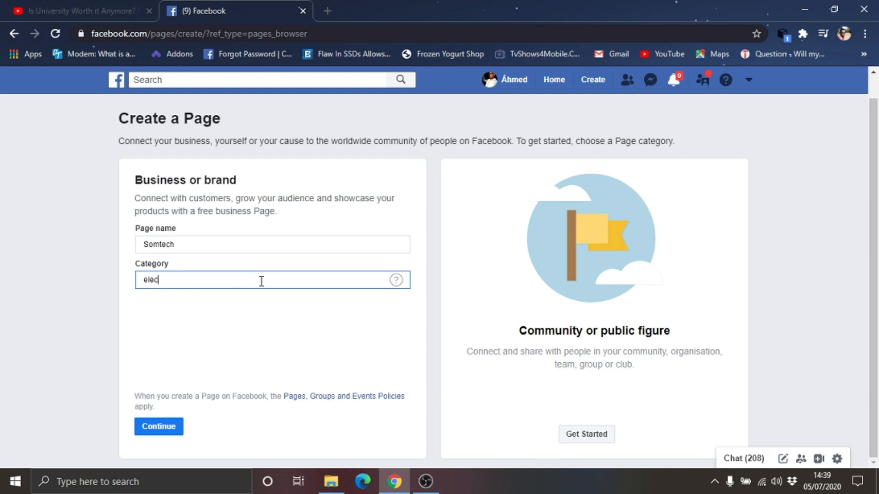
text(tro)
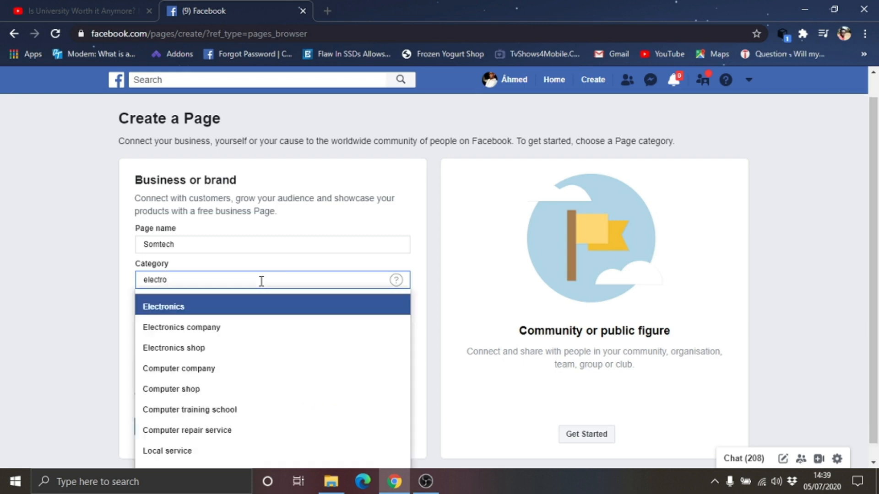
click(191, 347)
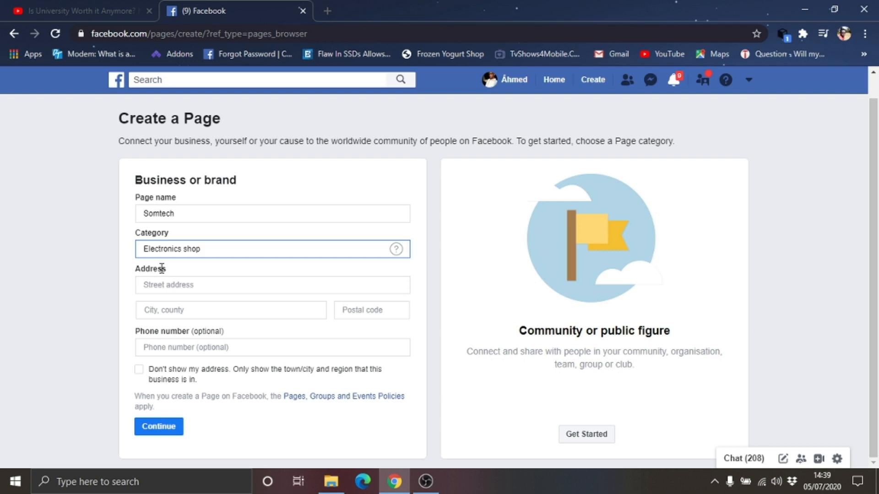
click(190, 286)
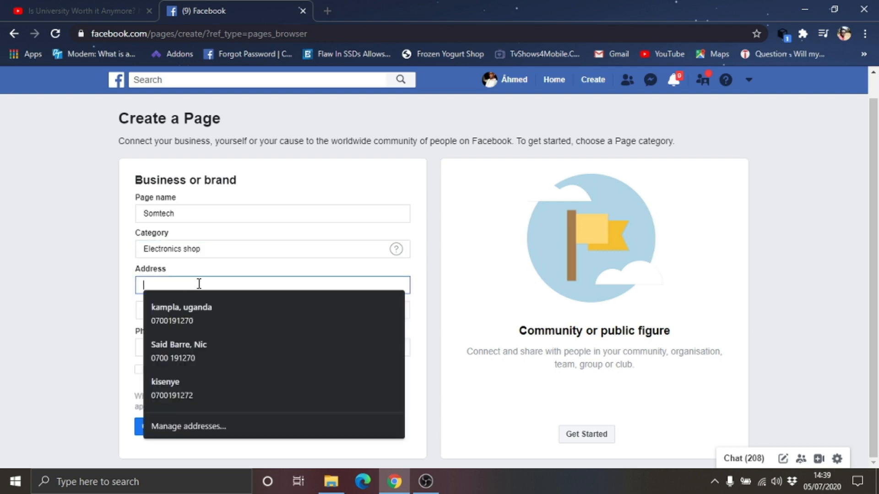
click(242, 247)
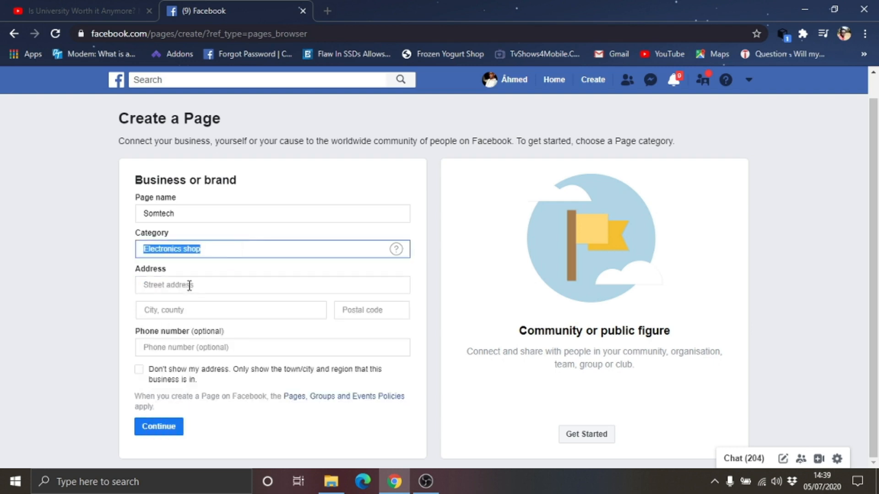
click(209, 284)
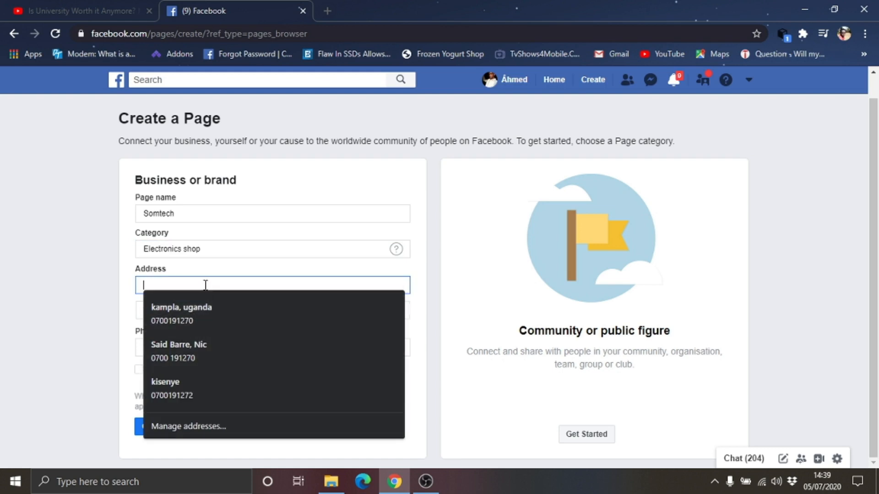
text(kisenye)
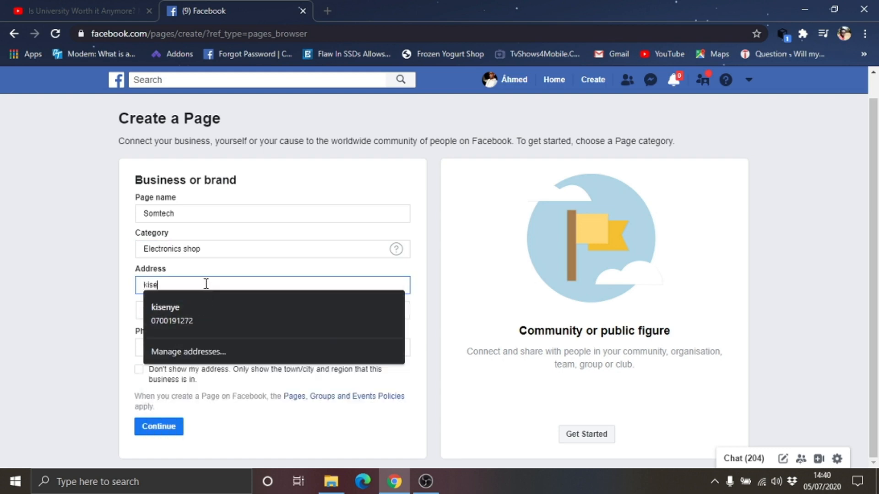
key(BackSpace)
key(BackSpace)
key(BackSpace)
key(BackSpace)
key(BackSpace)
key(BackSpace)
key(BackSpace)
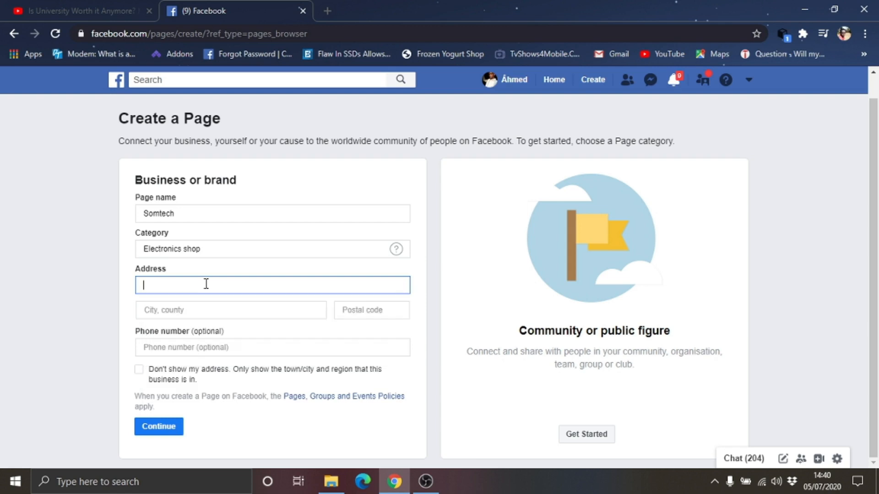
Enter the business's street address and pick its city and country from the suggested places
text(Rubaga road)
click(183, 310)
text(kamapala uganda)
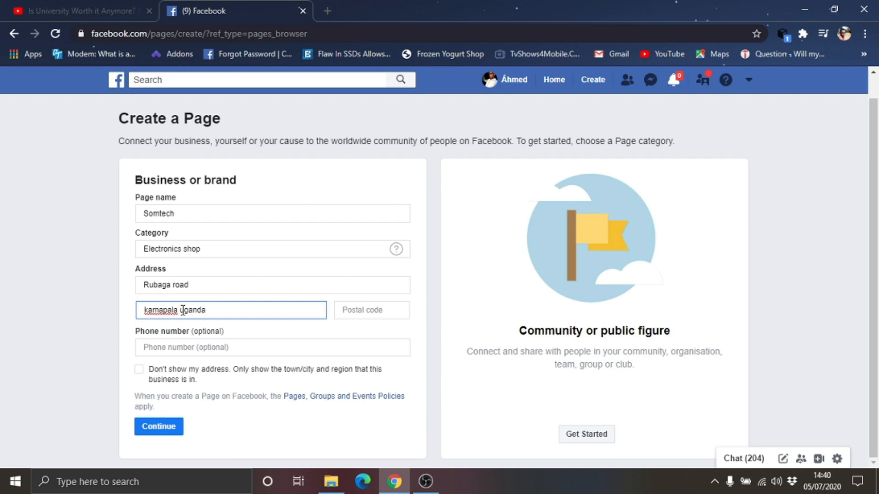
triple_click(252, 316)
click(230, 311)
drag(204, 312, 138, 315)
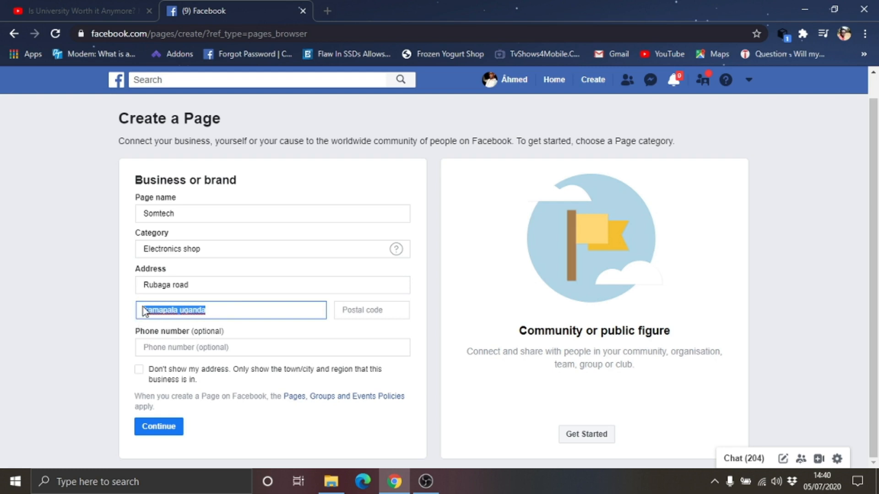
key(BackSpace)
text(Kam)
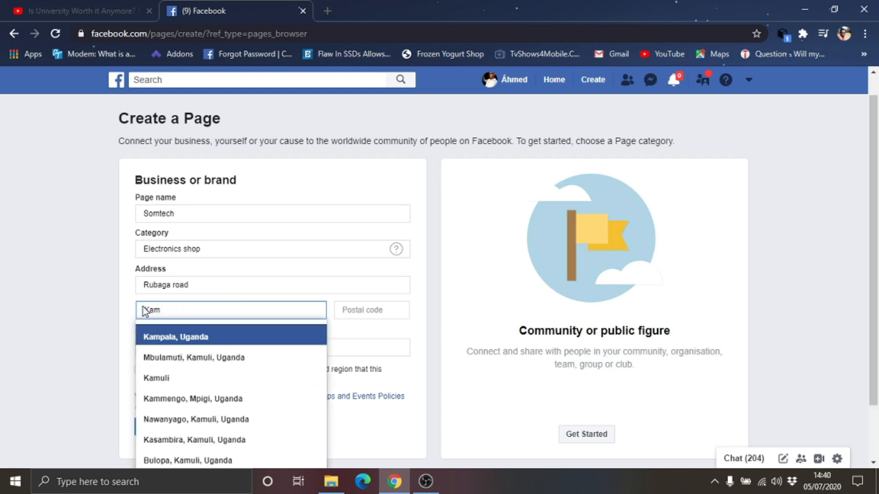
click(202, 339)
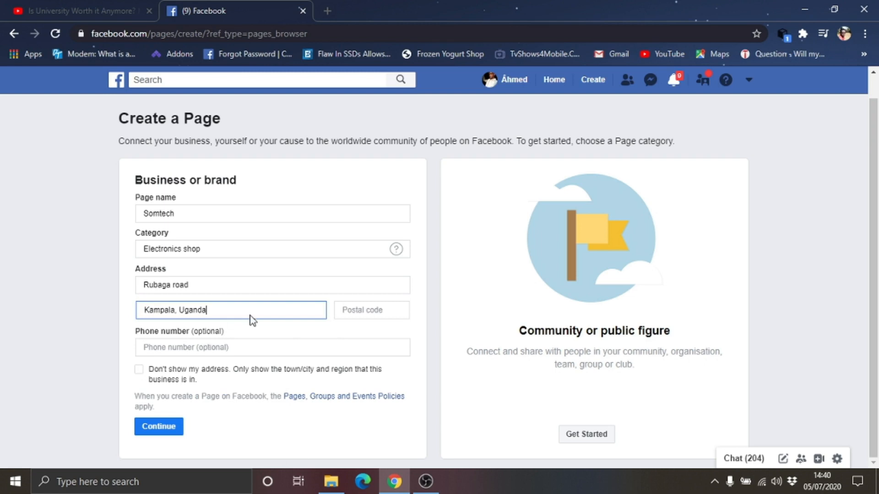
Fill in the postal code, street address and phone number from the first saved address and continue to the Page setup
click(377, 310)
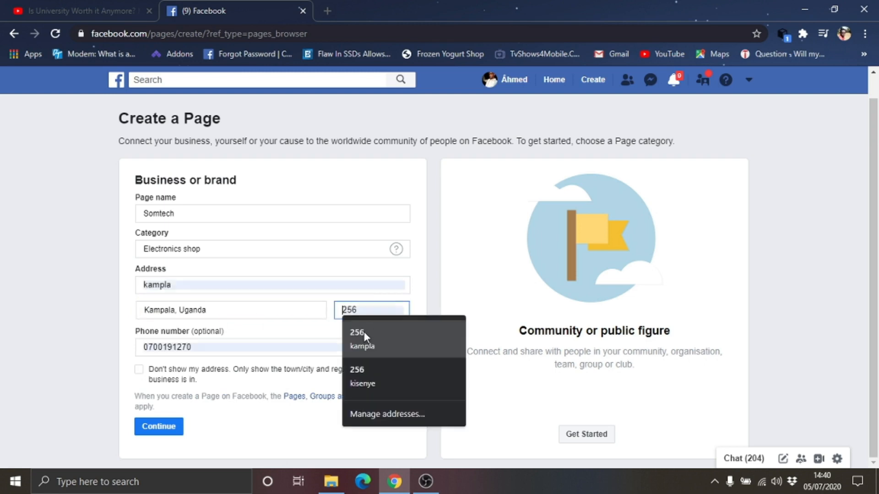
click(368, 340)
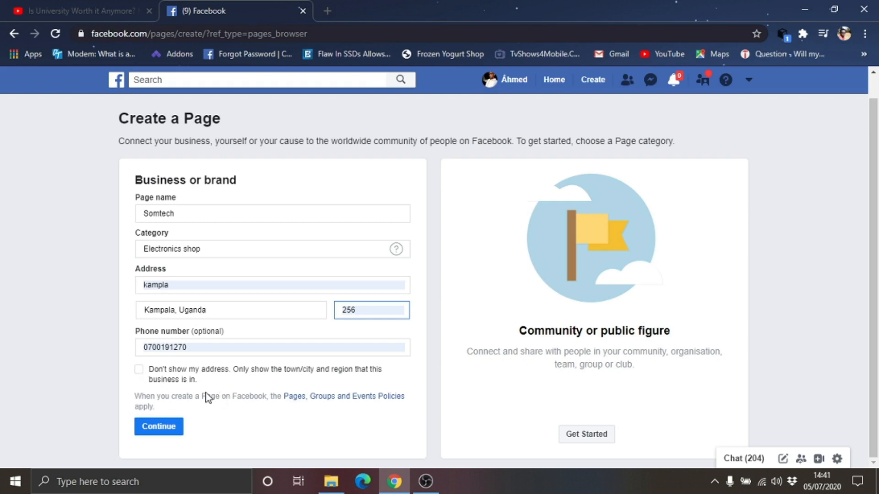
click(160, 431)
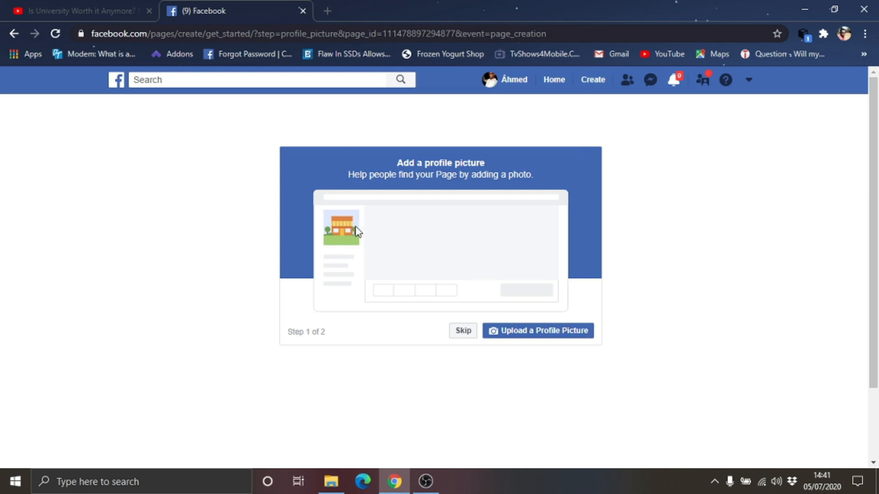
Skip adding a profile picture and a cover photo to the new Page
click(465, 335)
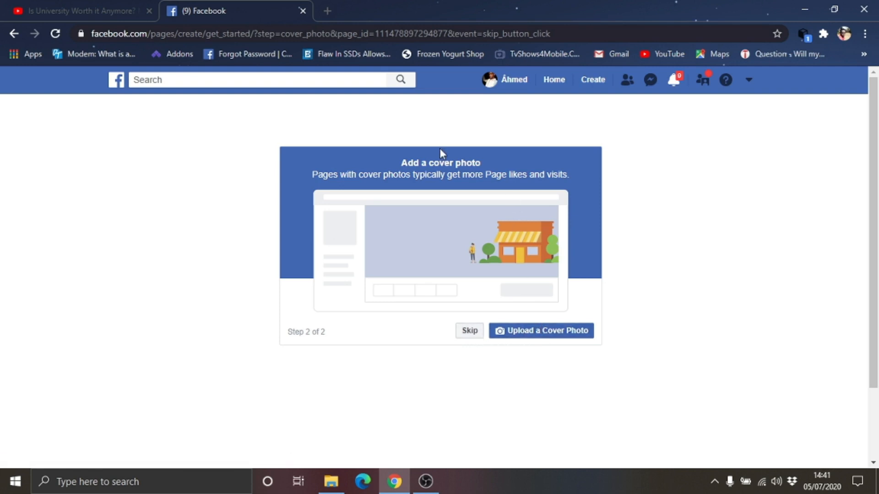
click(537, 331)
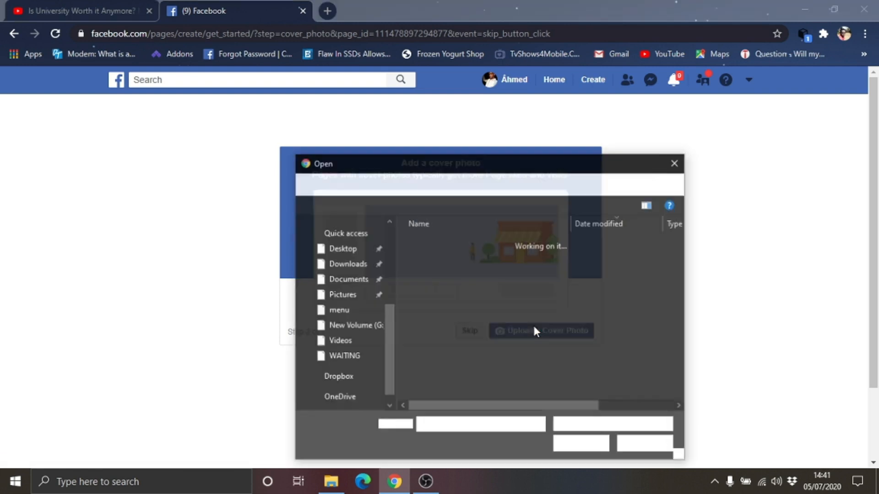
click(674, 161)
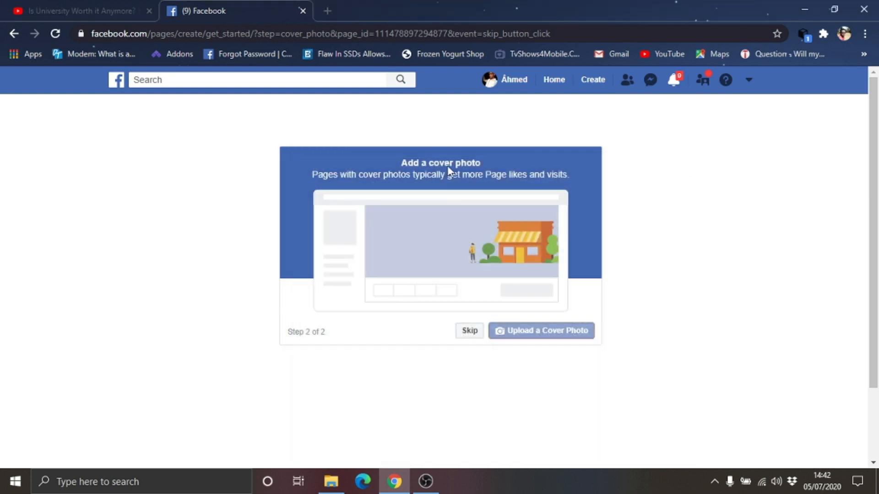
click(469, 332)
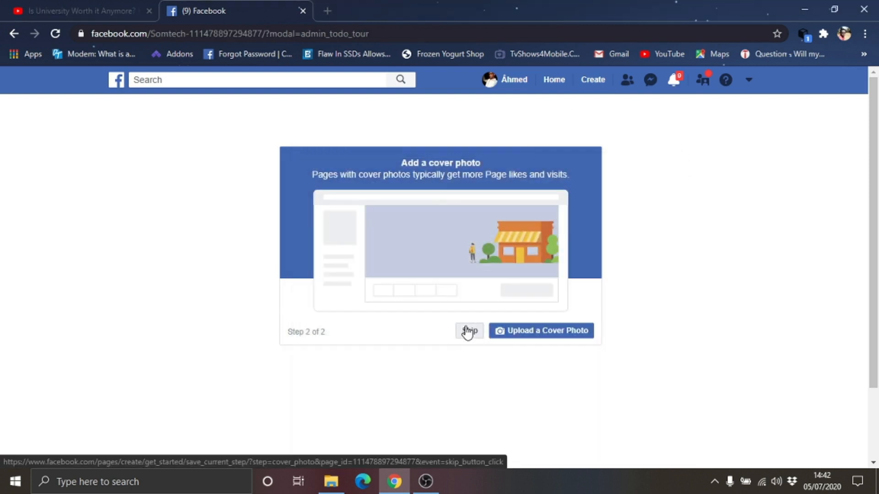
click(469, 331)
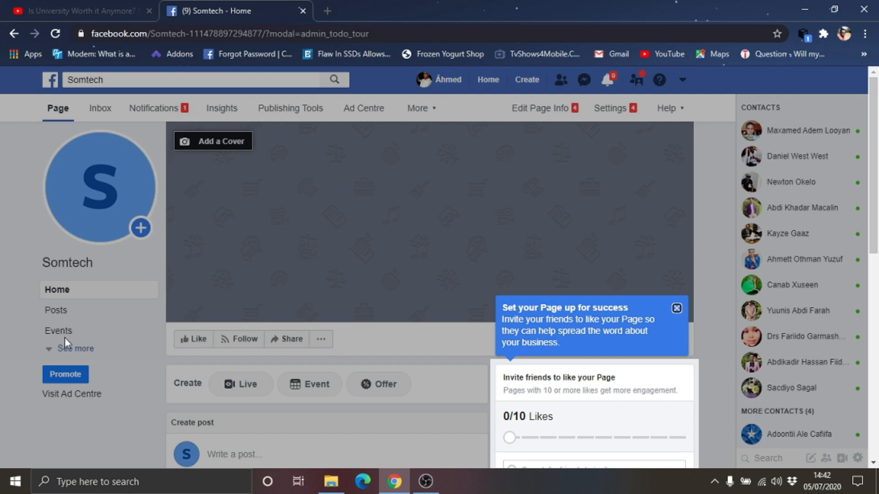
Dismiss the Page setup tip about inviting friends and look over the new Page
click(676, 308)
scroll(385, 303, up, 4)
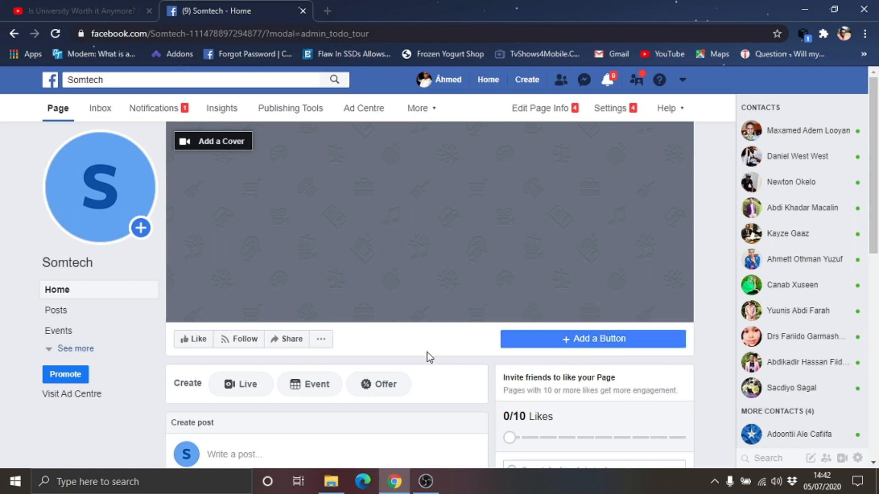
scroll(435, 365, down, 2)
scroll(434, 366, up, 2)
click(99, 215)
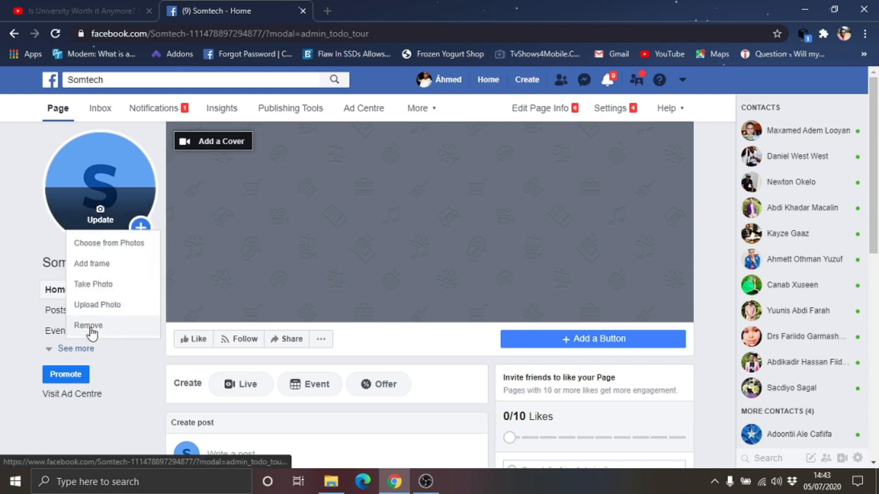
click(89, 306)
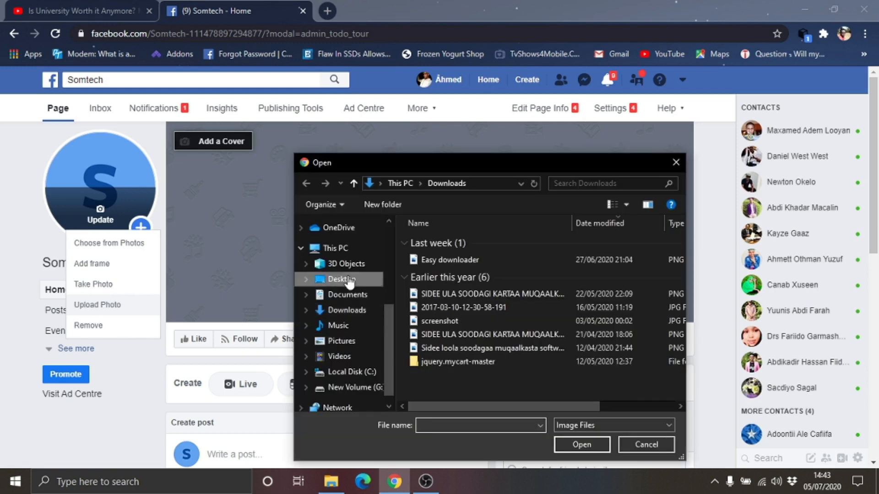
click(350, 282)
scroll(622, 295, down, 1)
scroll(622, 295, up, 1)
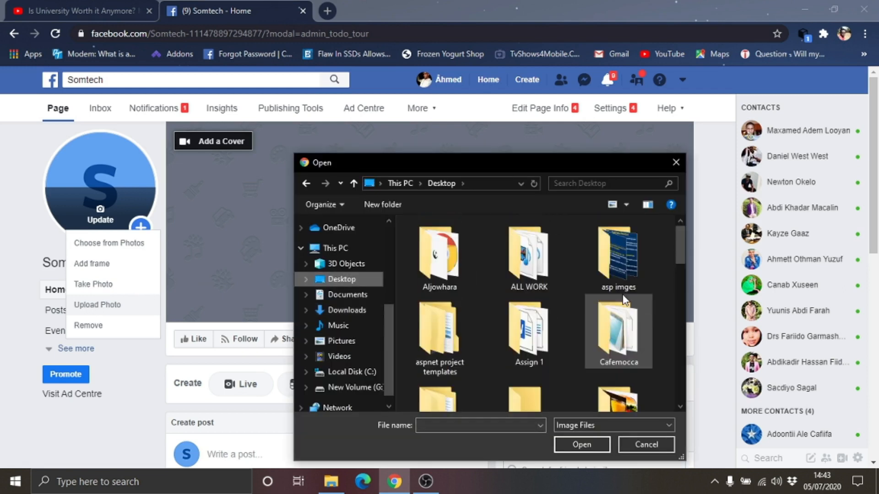
scroll(497, 323, down, 5)
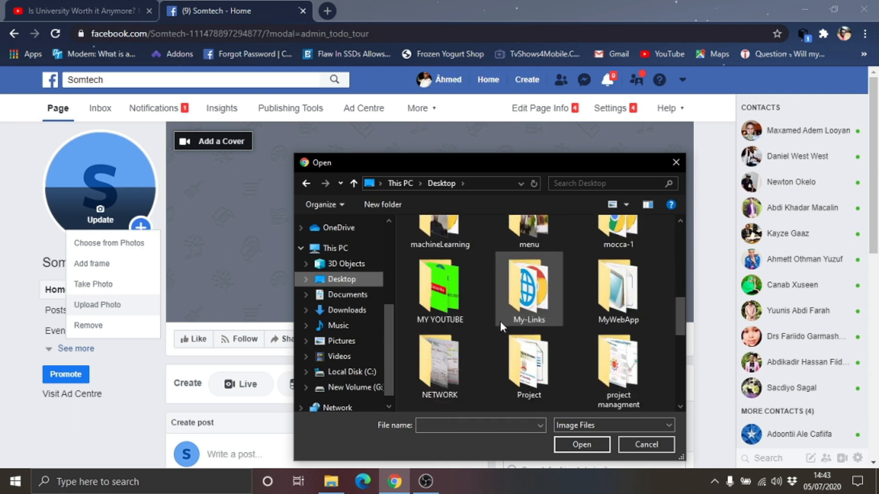
click(437, 300)
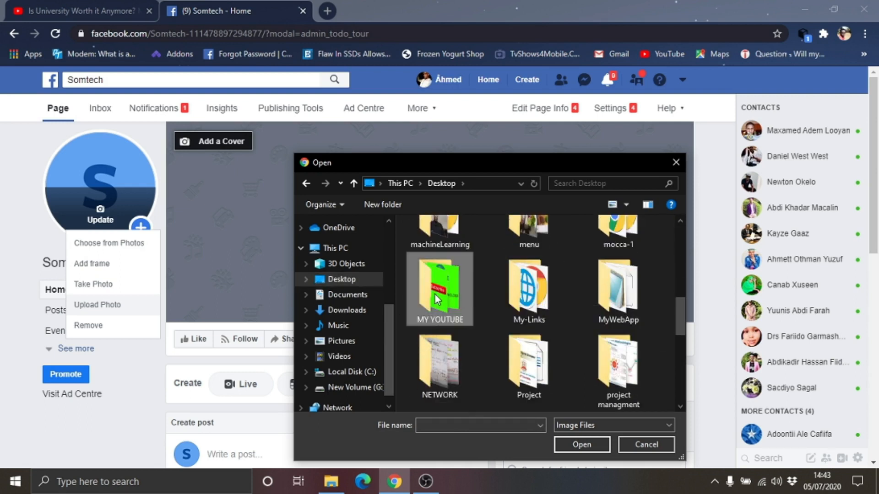
double_click(437, 299)
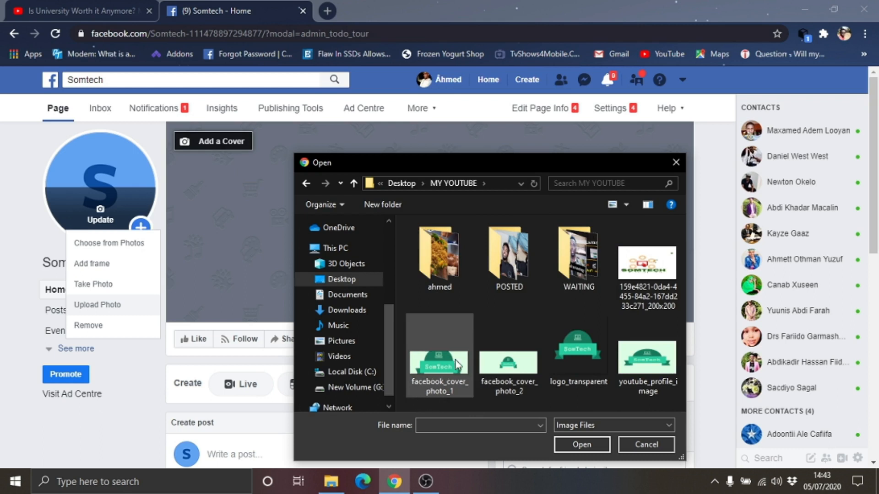
click(571, 363)
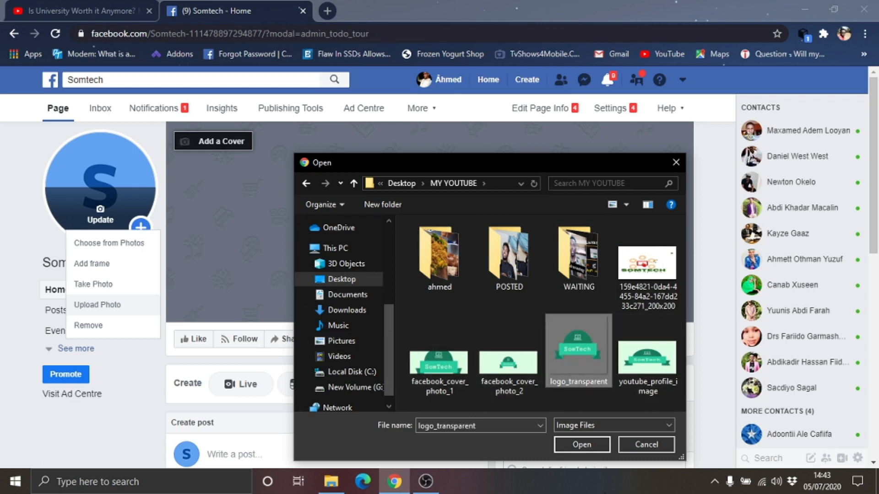
click(581, 444)
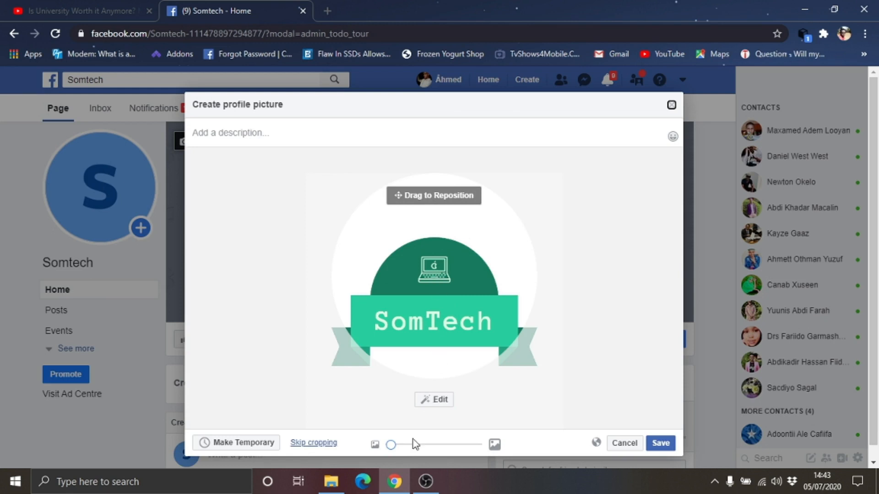
Zoom the profile picture out until the whole logo fits inside the circle and save it
mouse_move(392, 445)
mouse_down()
mouse_move(421, 443)
mouse_move(386, 444)
mouse_up()
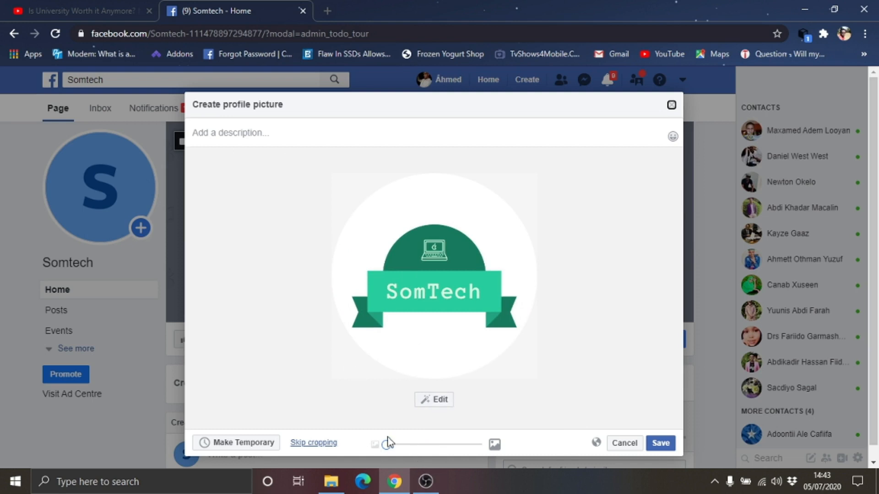
mouse_move(391, 444)
mouse_down()
mouse_move(455, 444)
mouse_move(387, 446)
mouse_up()
click(660, 445)
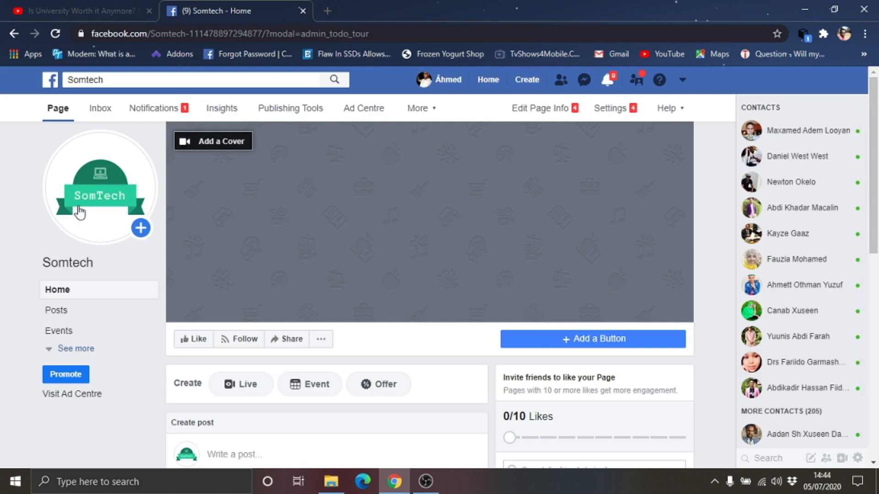
Upload facebook_cover_photo_1 from the MY YOUTUBE folder as the Page's cover and save it
mouse_move(99, 200)
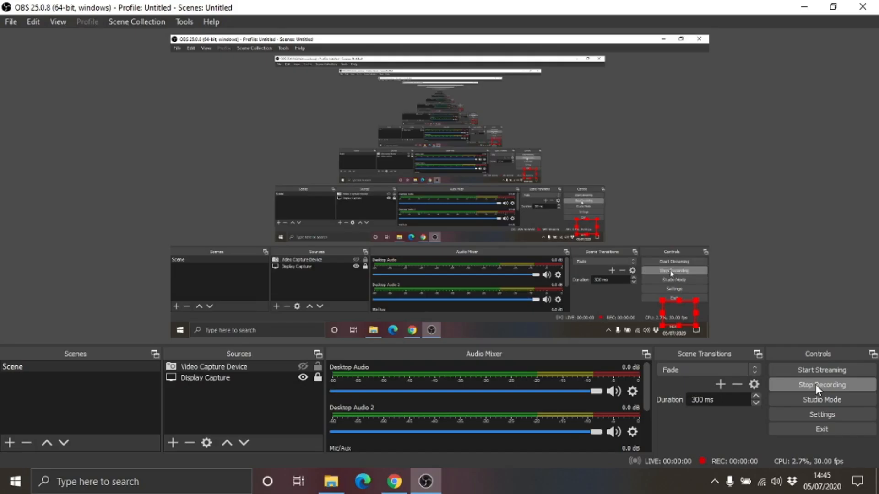
click(805, 7)
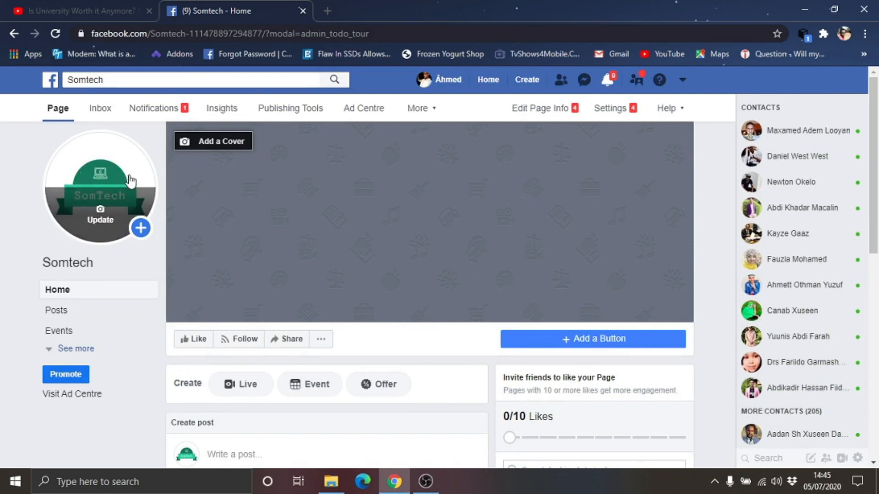
click(216, 146)
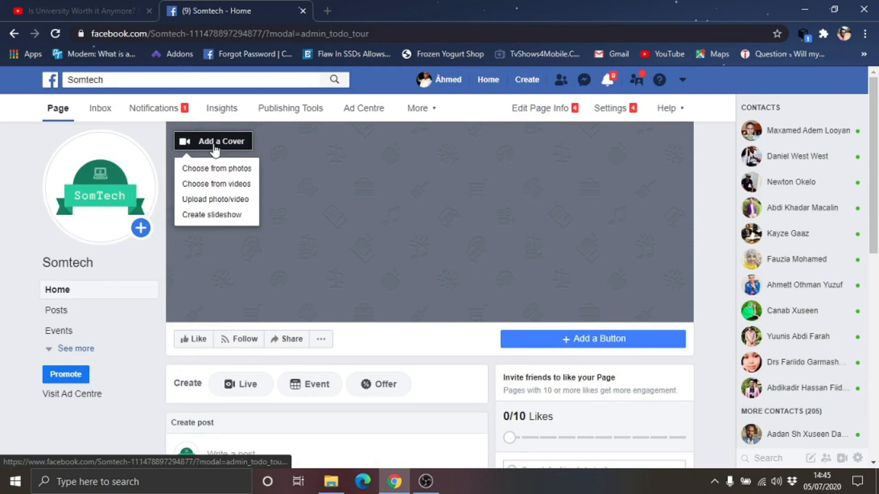
click(215, 202)
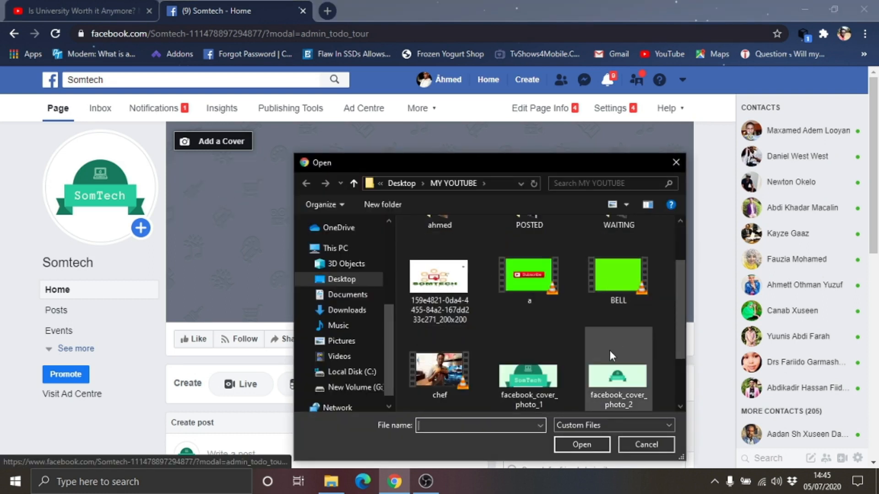
click(544, 385)
click(582, 445)
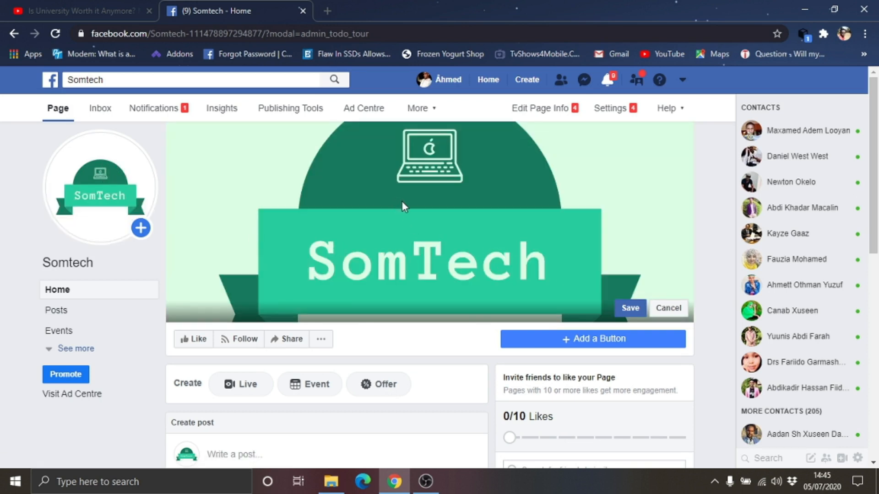
click(630, 309)
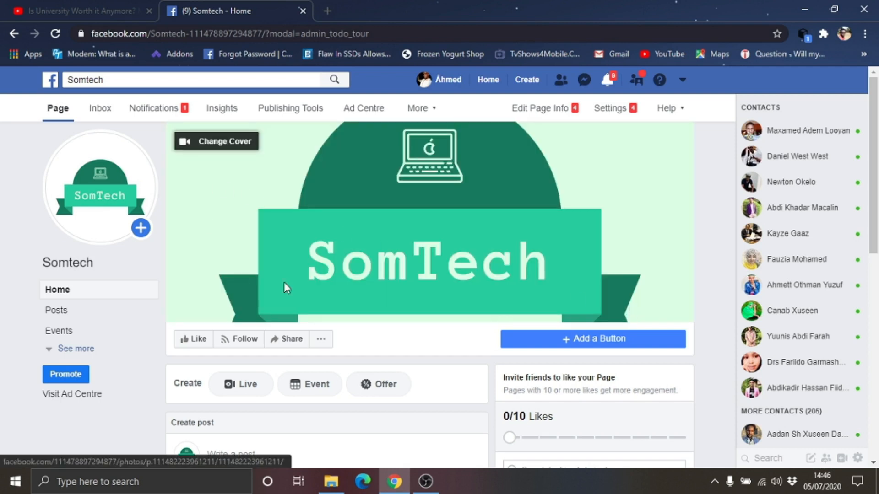
Open the Page info for editing and look over the COVID-19 update, General and Contact fields
scroll(435, 362, down, 5)
scroll(437, 381, up, 5)
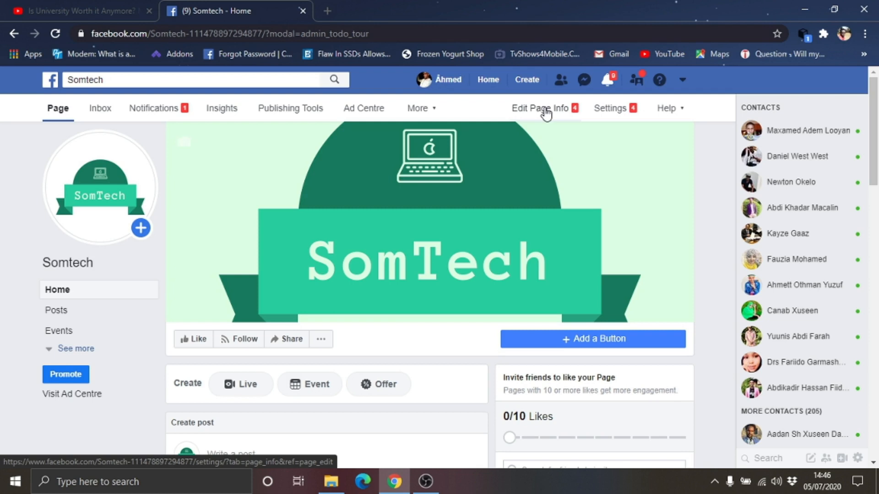
click(543, 113)
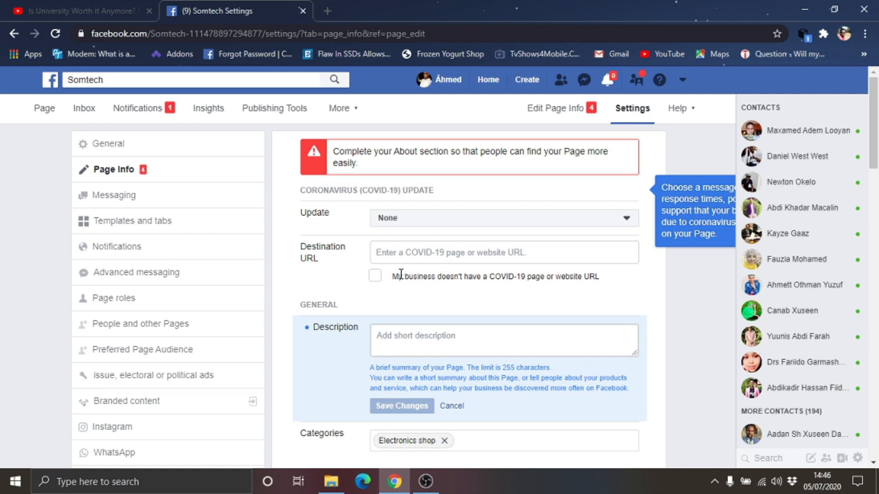
scroll(458, 206, down, 3)
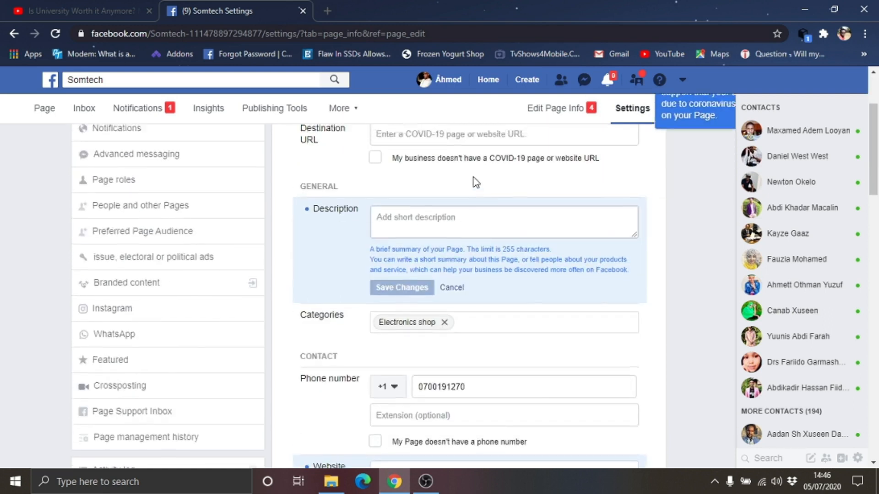
scroll(476, 182, up, 3)
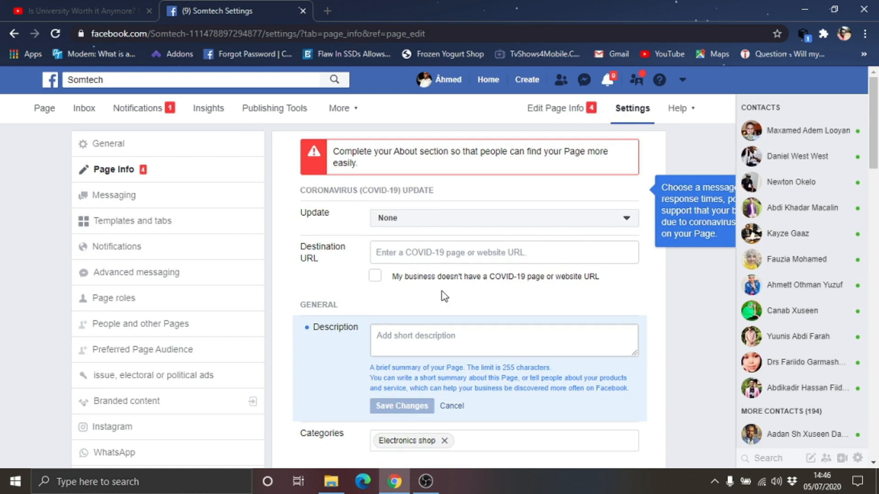
scroll(418, 308, down, 2)
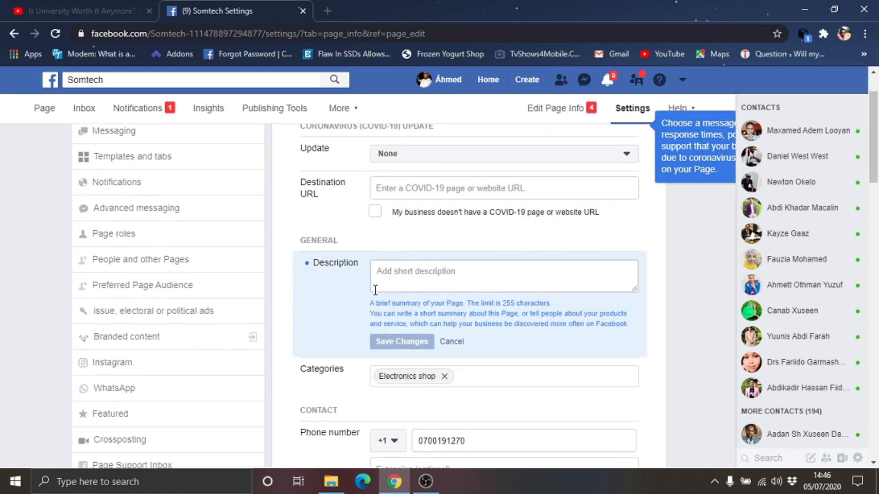
Enter the placeholder lines "jsgdsgddweiofsef", "gsjhggfgsf", "jhdgfyusgf" and "jhgfhgsfgfgg" in the Page description
click(471, 279)
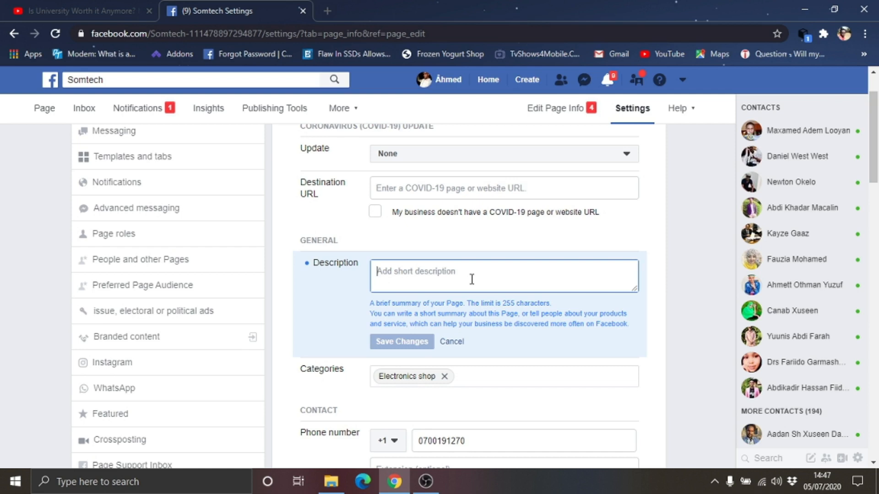
text(jsgdsgddweiofsef)
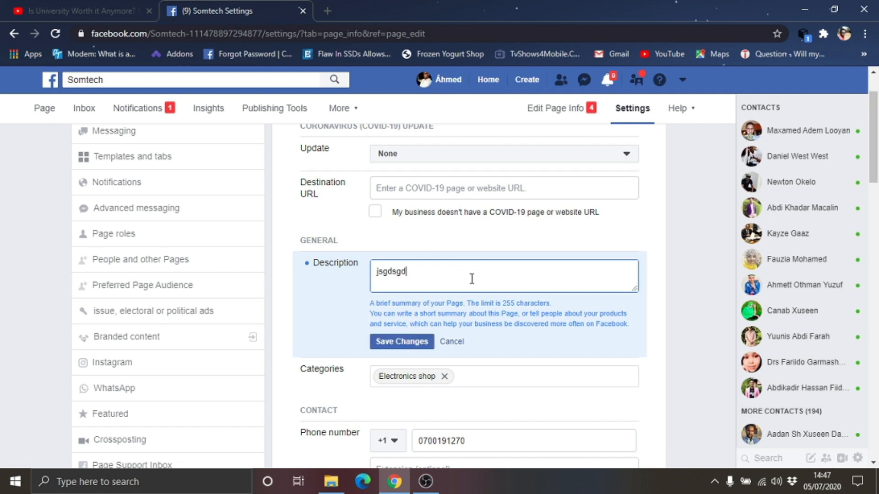
key(Return)
text(gsjhggfgsf)
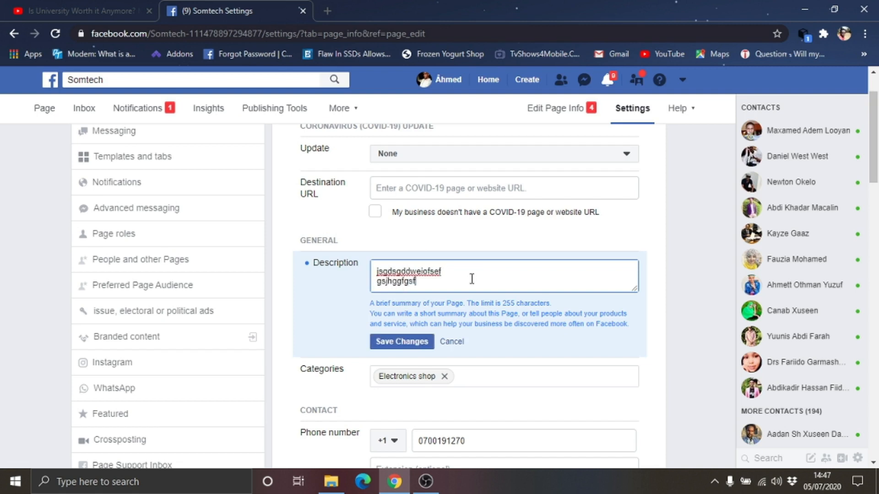
key(Return)
text(jhdgfyusgf)
key(Return)
text(jhgfhgsfgfgg)
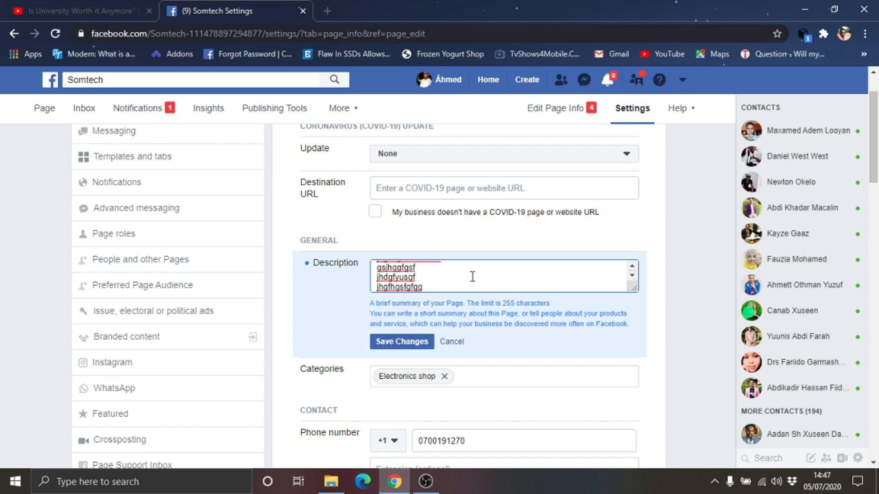
Extend the description's last line with "jhdgfsjhf", add the lines "sdjhfgsjhgfsgfjs" and "djhfgjfgugfifg", and save the description
text(jhdgfsjhf)
key(Return)
text(sdjhfgsjhgfsgfjs)
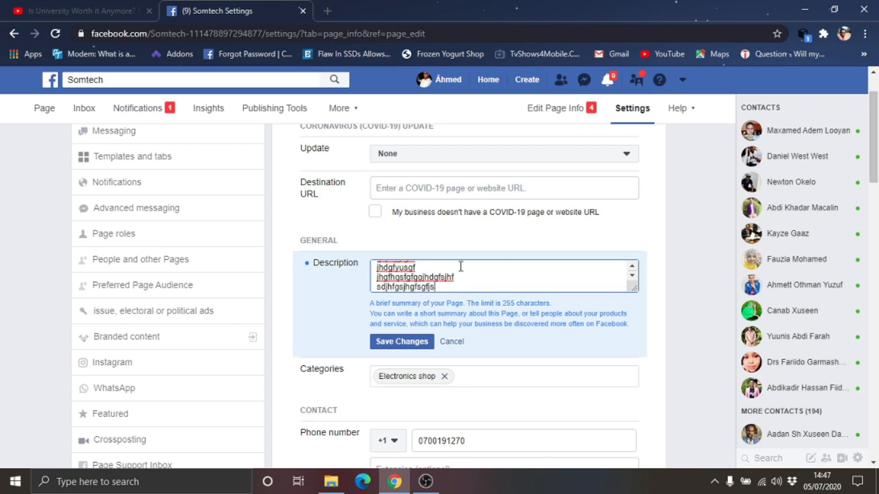
key(Return)
text(djhfgjfgugfifg)
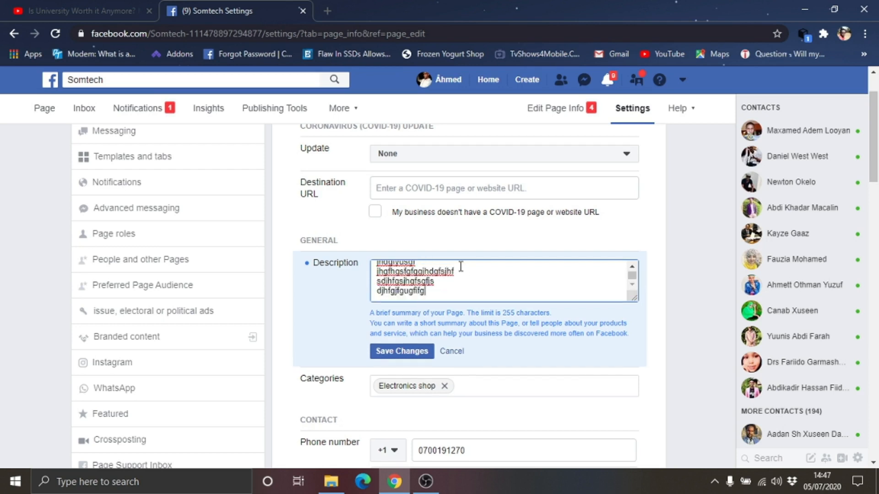
scroll(434, 289, up, 2)
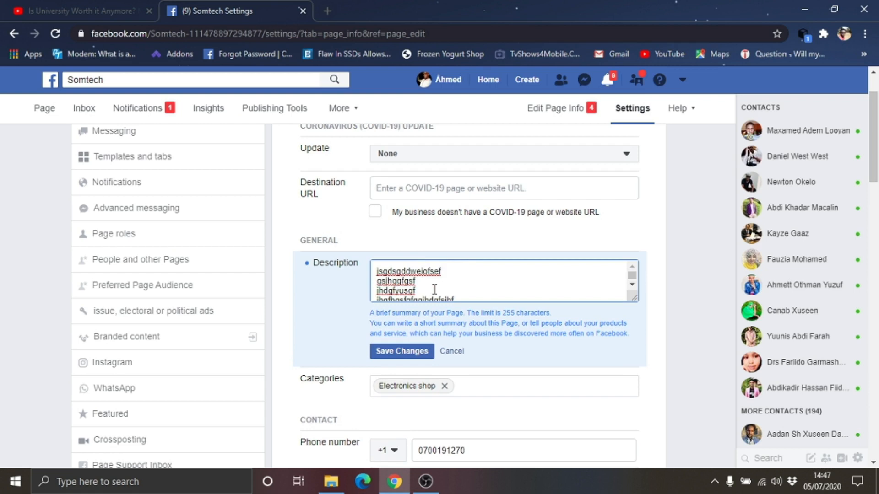
click(405, 357)
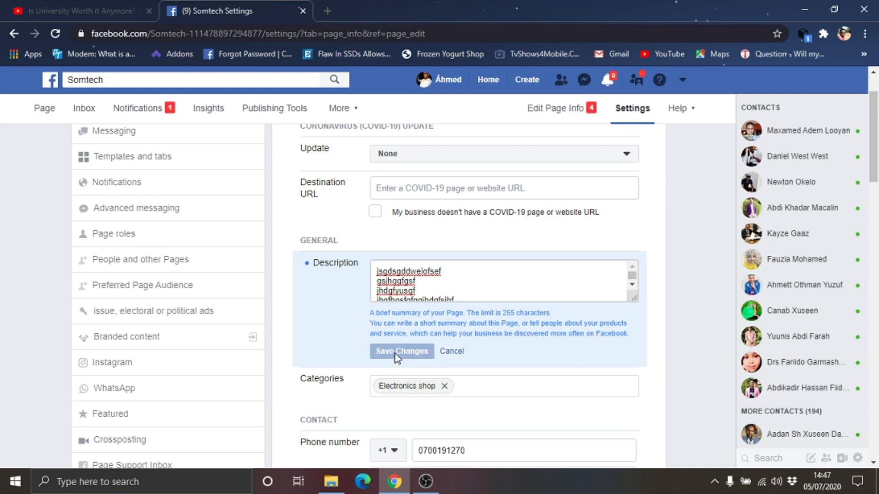
Search the Page categories for "comput" and add Computer shop as a second category
scroll(394, 358, down, 1)
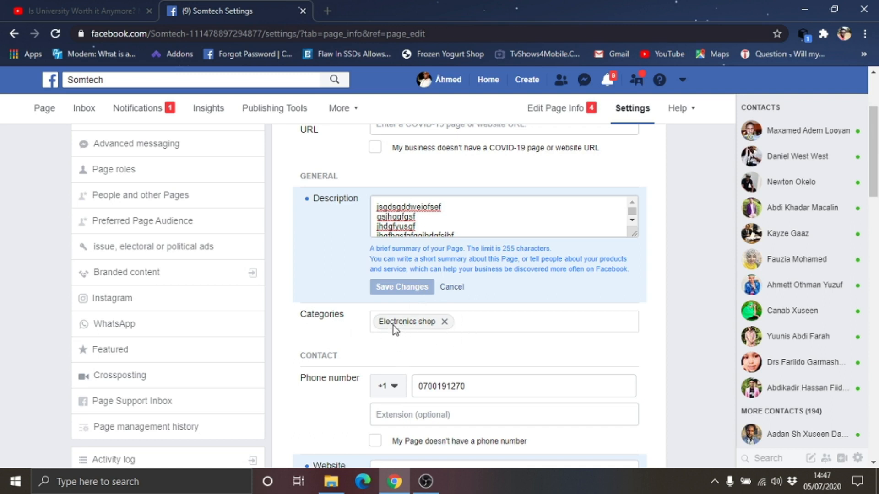
click(478, 320)
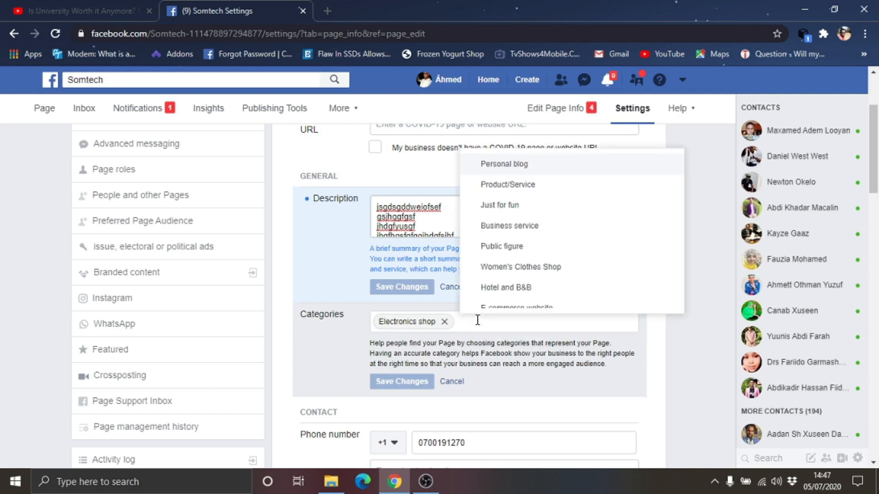
text(comput)
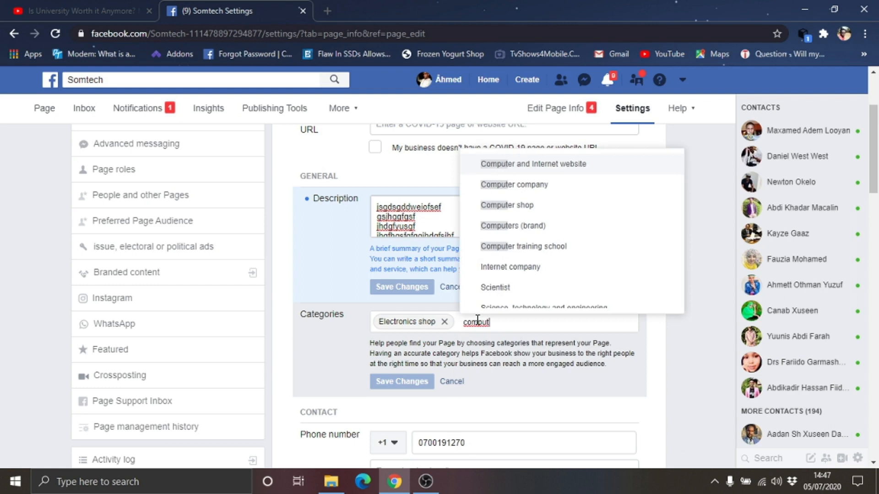
scroll(517, 247, down, 1)
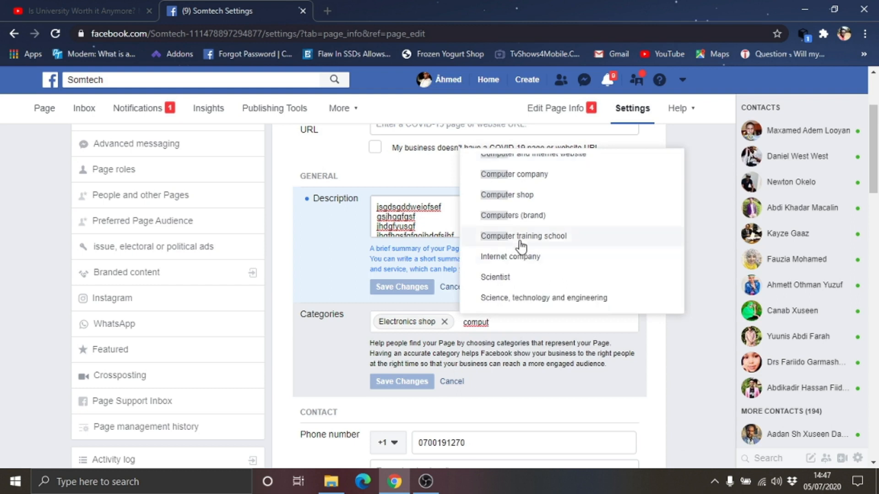
click(507, 196)
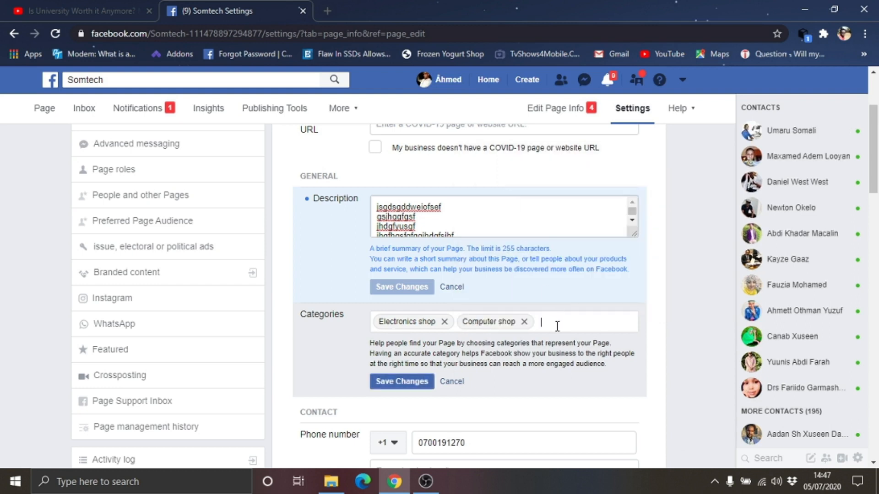
Search the Page categories for "mobile", add Mobile phone shop as a third category, and save the categories
text(mobile)
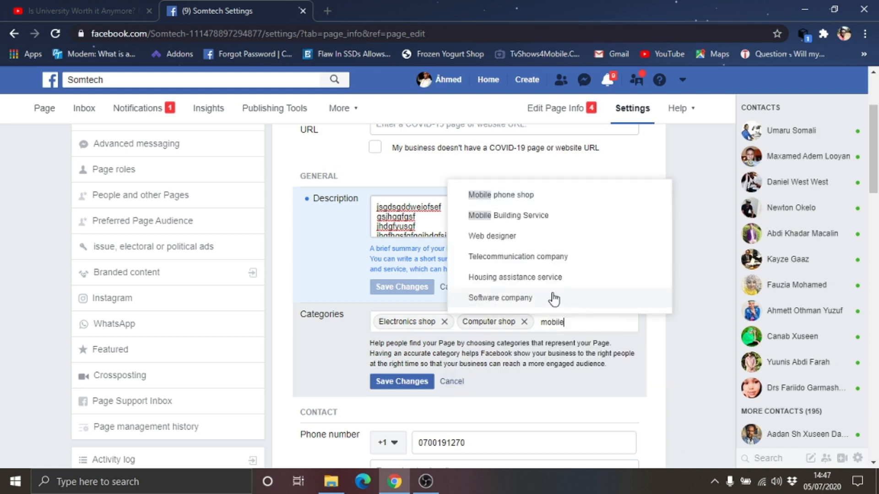
click(509, 197)
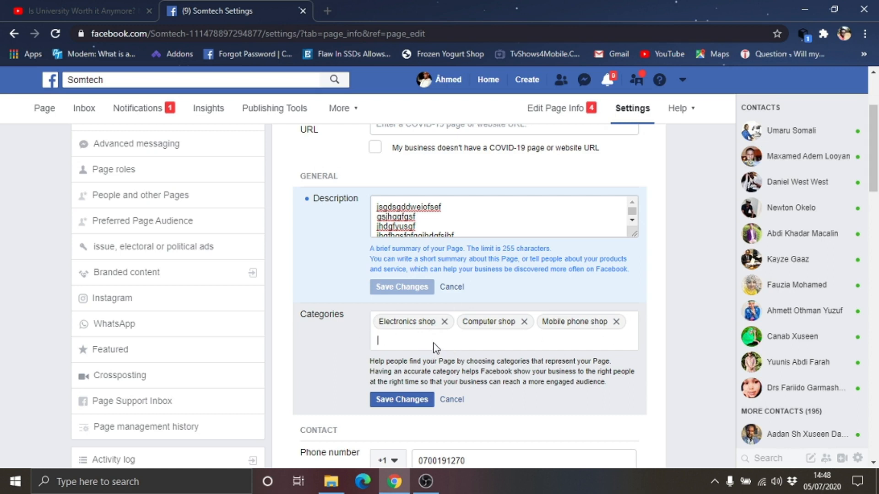
click(405, 406)
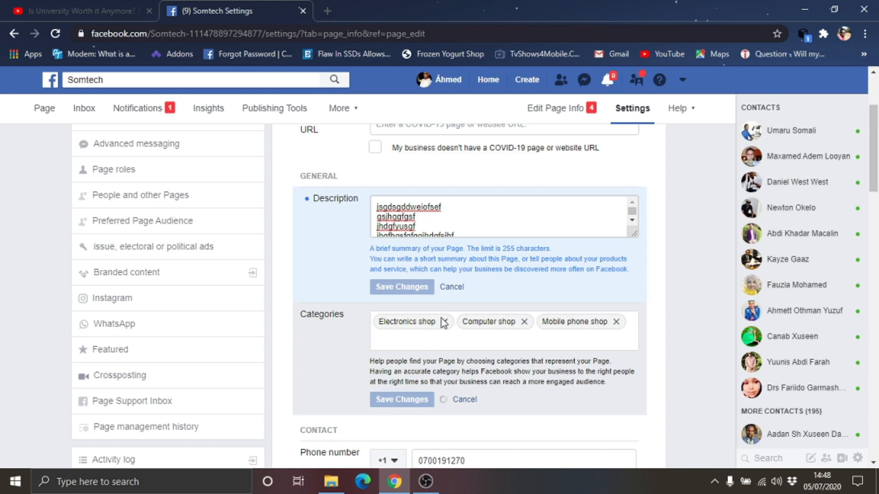
scroll(406, 369, down, 4)
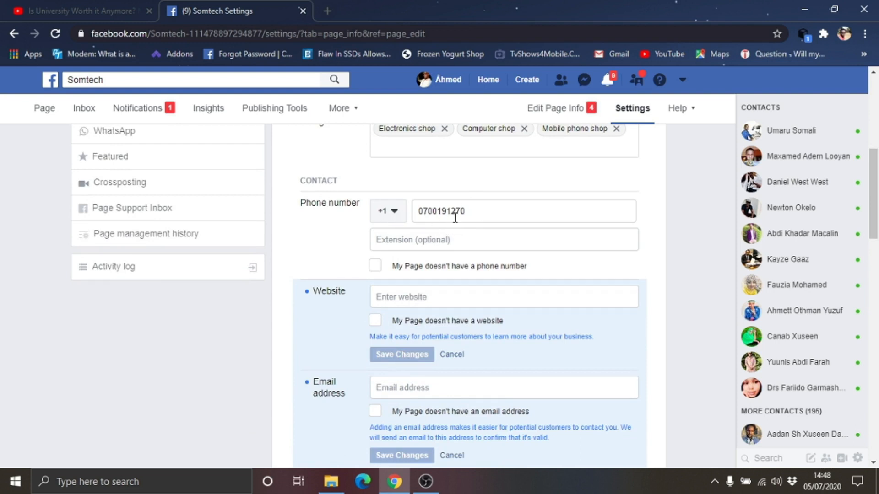
click(450, 240)
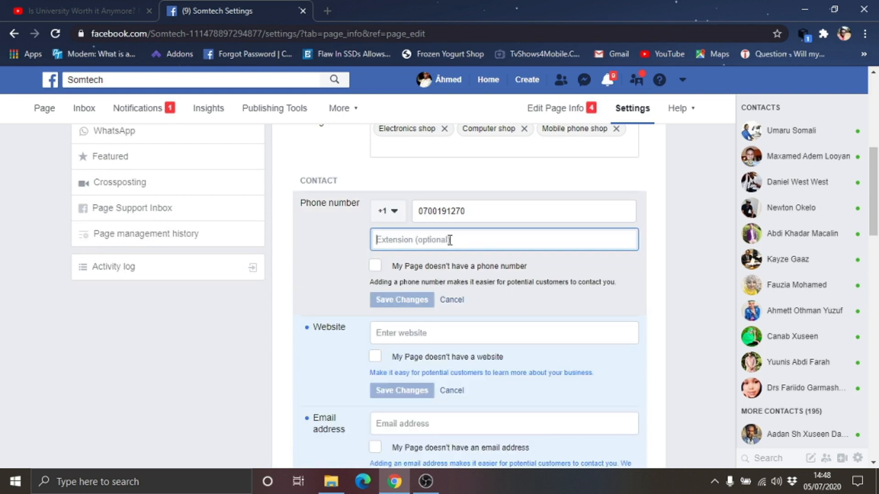
click(391, 211)
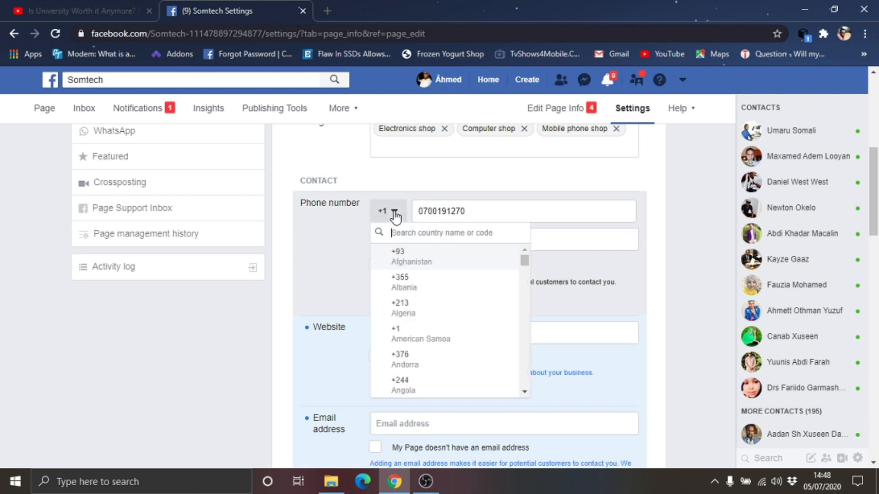
click(384, 211)
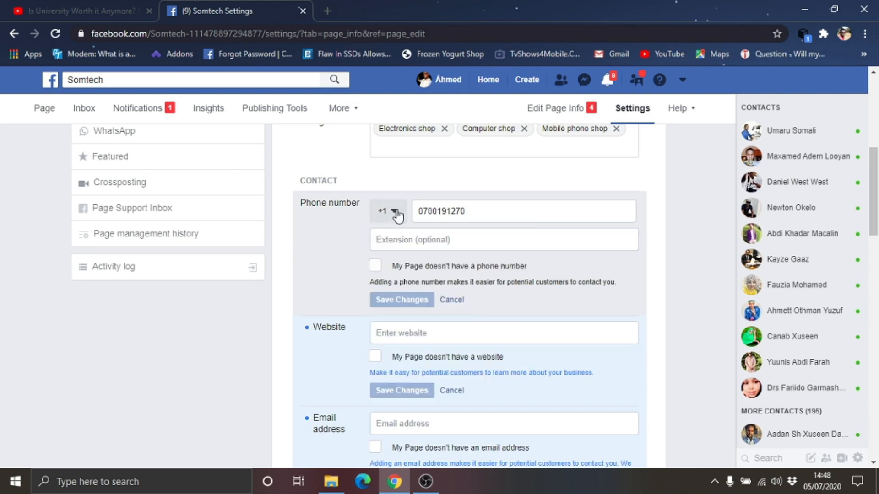
click(388, 211)
click(405, 234)
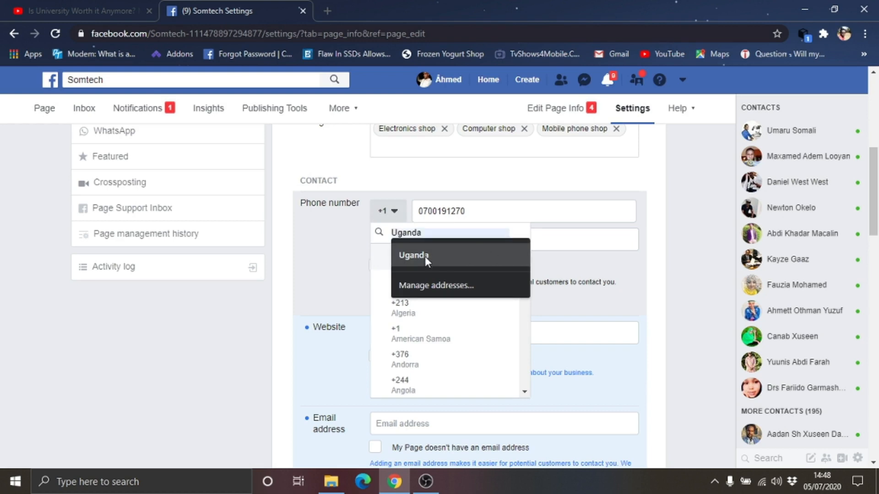
click(412, 253)
click(412, 254)
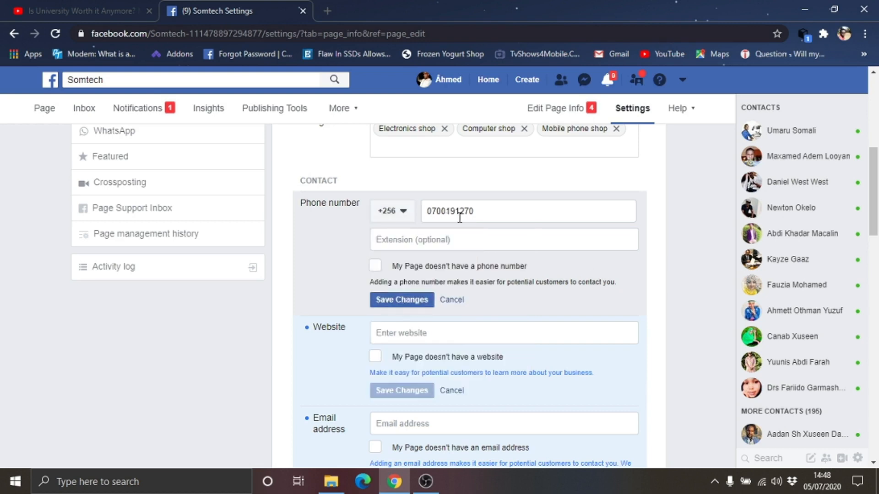
click(463, 243)
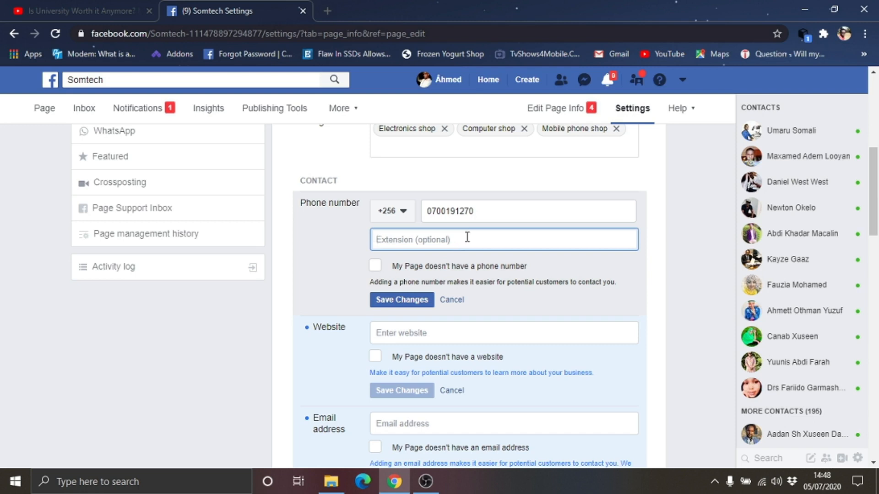
click(411, 301)
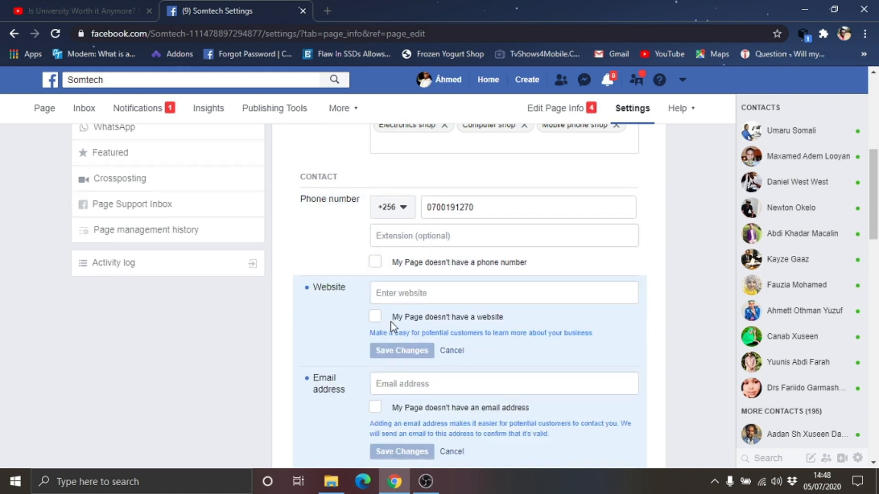
Mark the Page as not having a website, save that setting, and leave the email address empty
scroll(343, 182, down, 3)
click(414, 168)
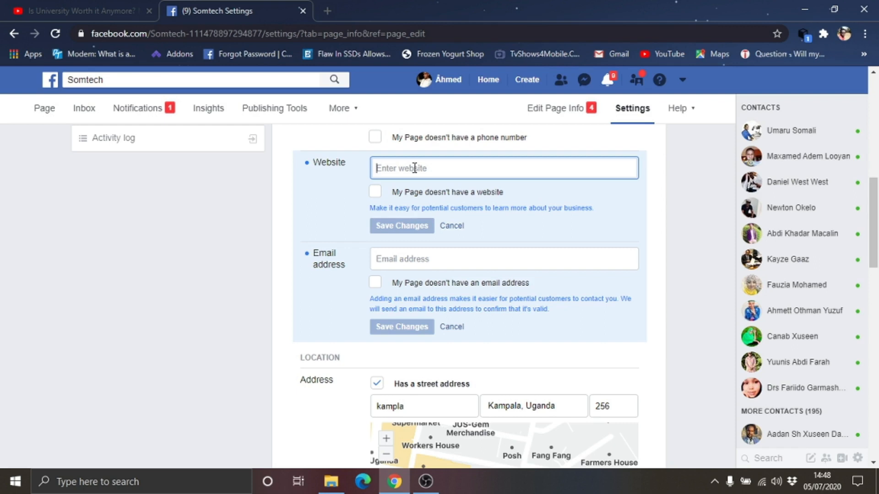
click(379, 195)
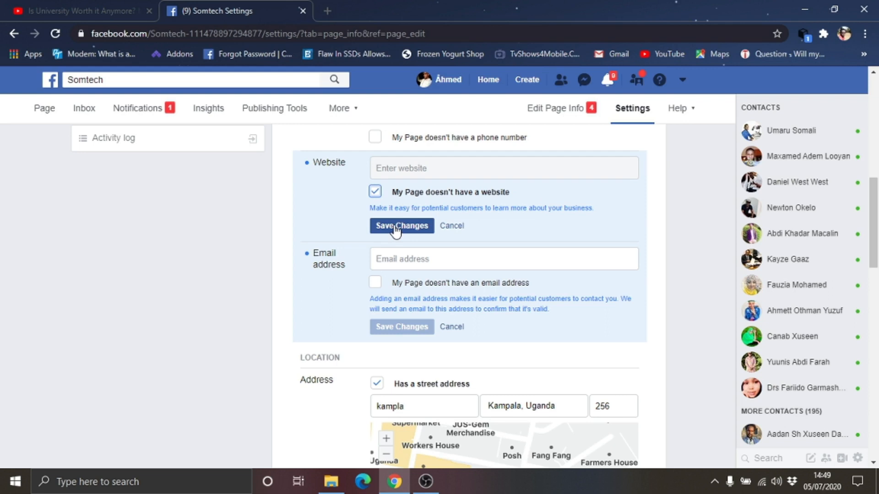
click(397, 231)
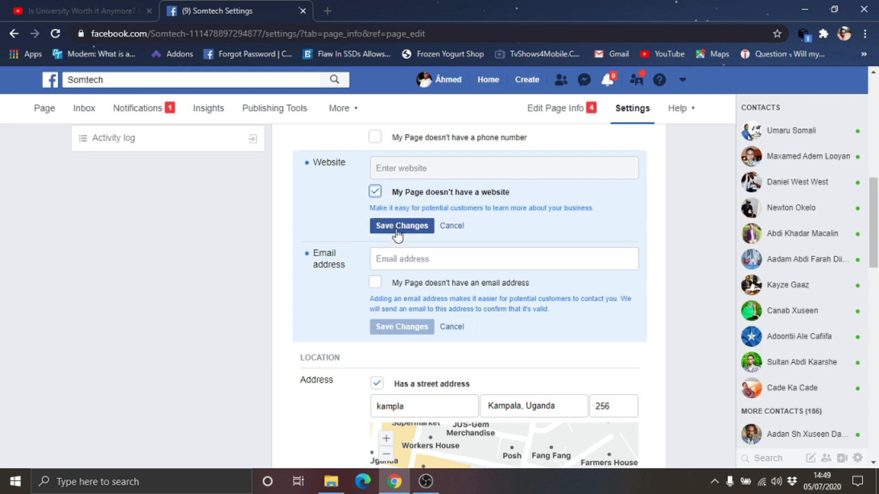
click(418, 259)
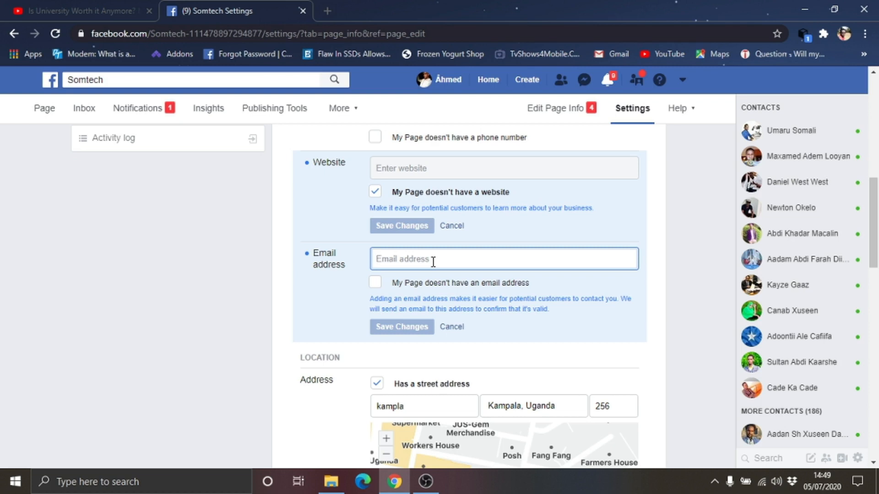
Replace the street address in the Page's Location section with the business's own street or neighbourhood
scroll(383, 308, down, 3)
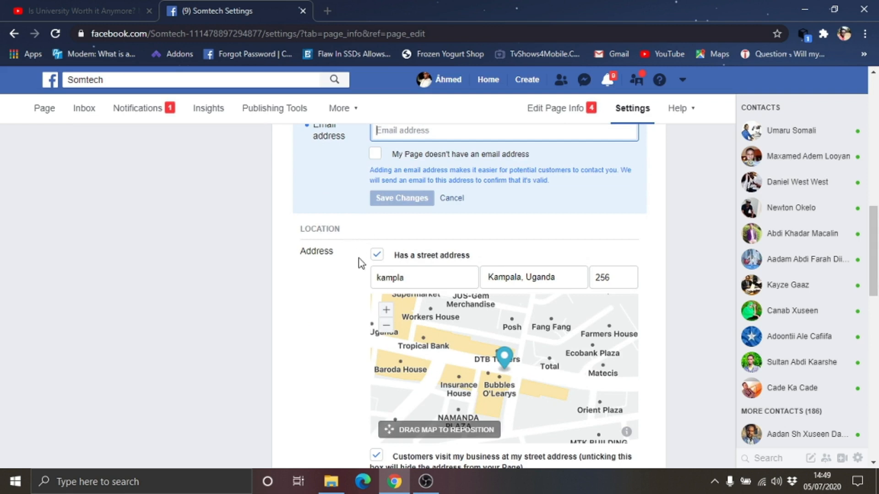
click(411, 278)
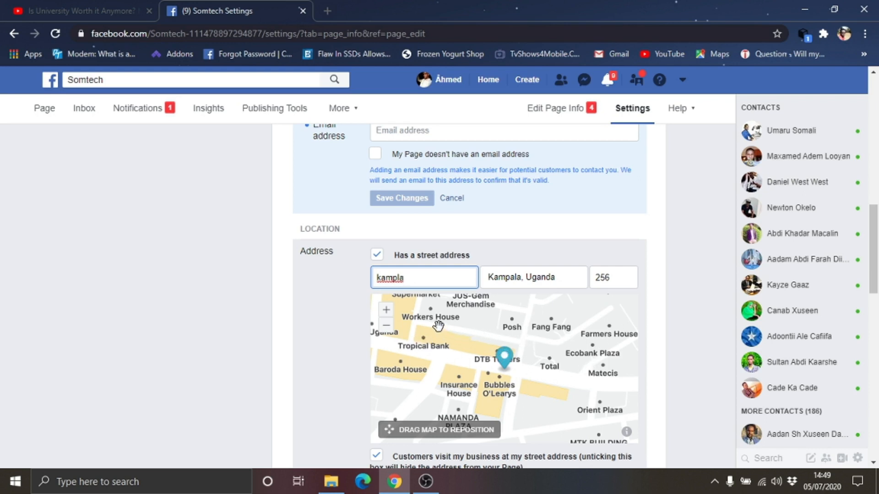
drag(438, 325, 464, 357)
drag(433, 277, 357, 283)
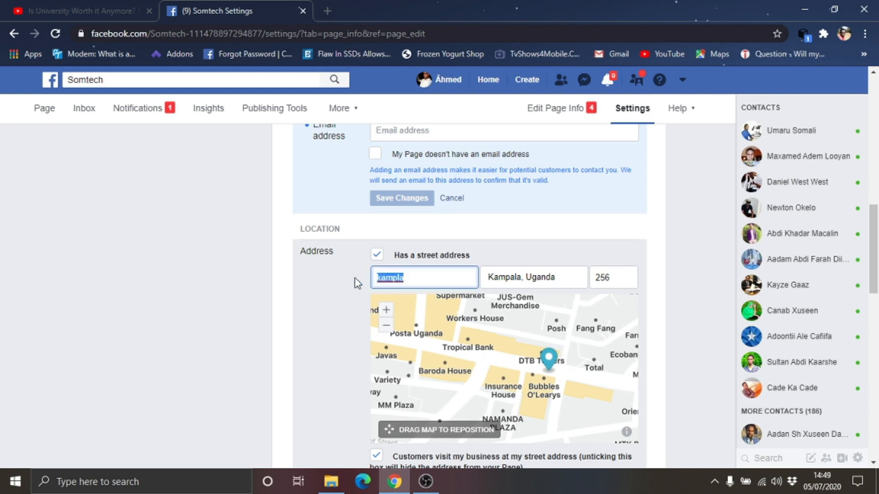
text(kisenye)
Reposition the location map pin beside City Square Hotel and save the address
drag(485, 328, 481, 322)
drag(547, 357, 558, 395)
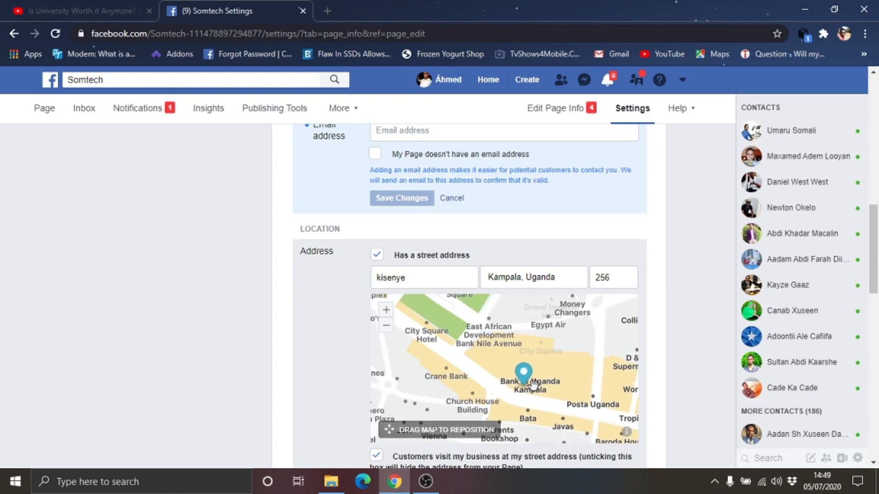
drag(522, 373, 435, 322)
scroll(510, 358, down, 1)
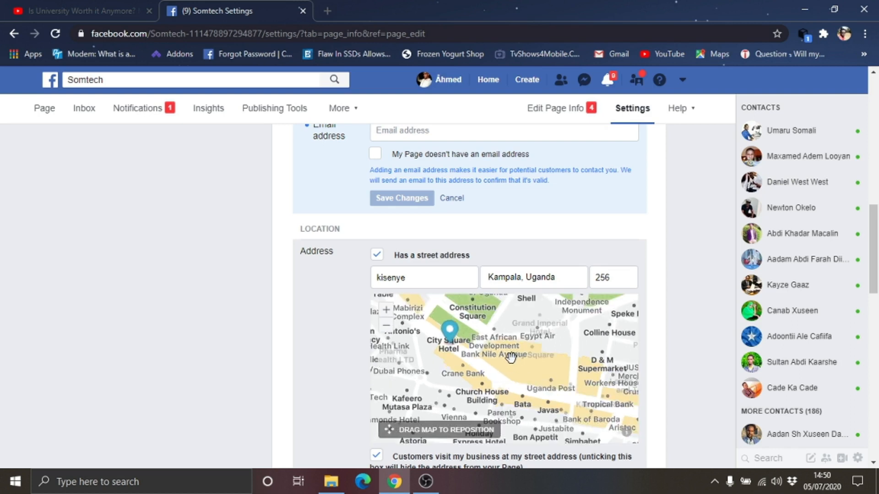
scroll(689, 366, down, 3)
scroll(688, 366, up, 2)
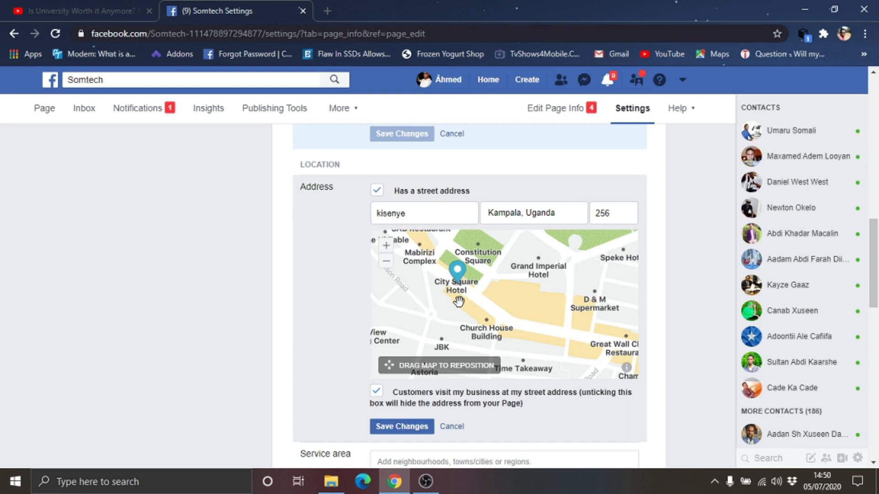
click(411, 431)
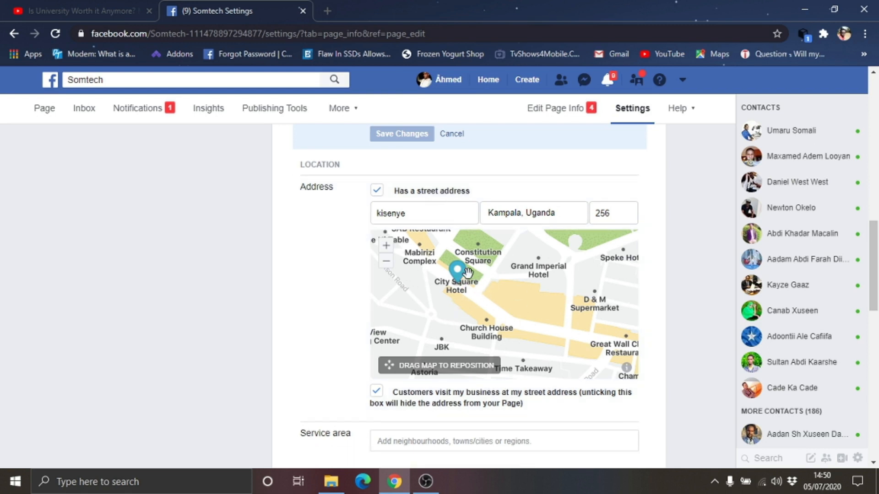
Check the saved map location and look over the Service area field and the Hours section
scroll(457, 297, down, 2)
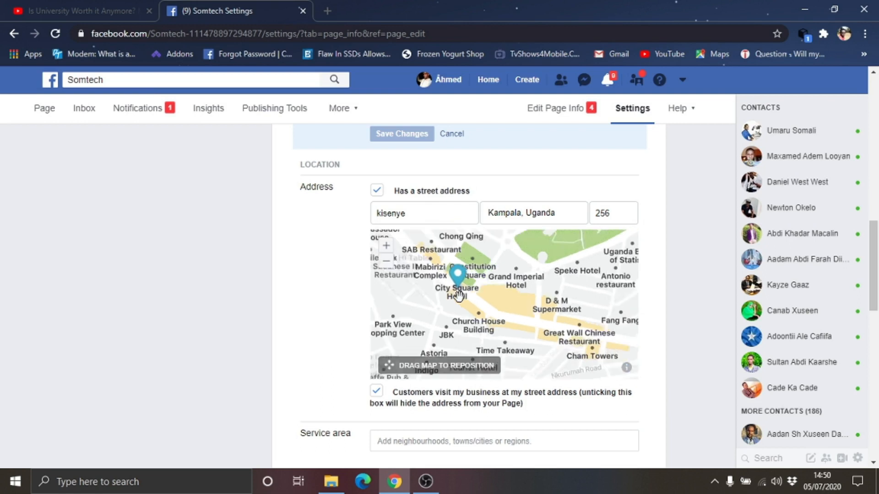
scroll(357, 372, down, 4)
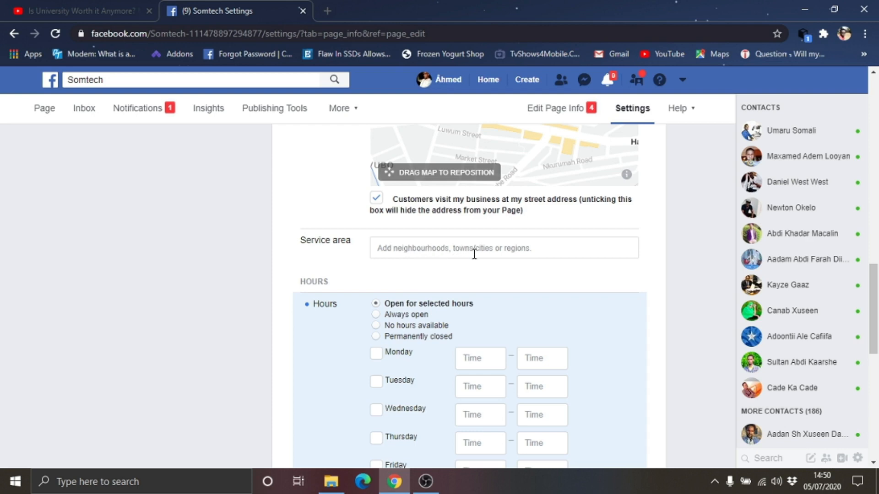
click(518, 249)
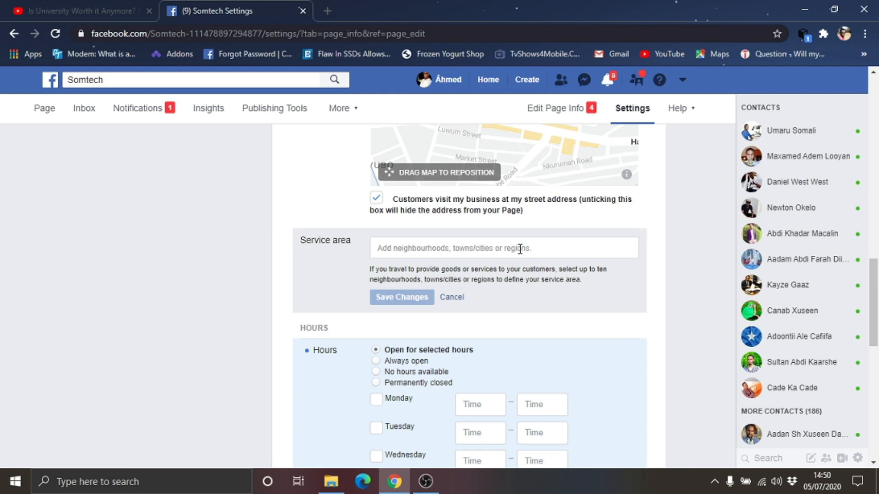
click(520, 249)
scroll(490, 301, down, 1)
scroll(458, 301, down, 3)
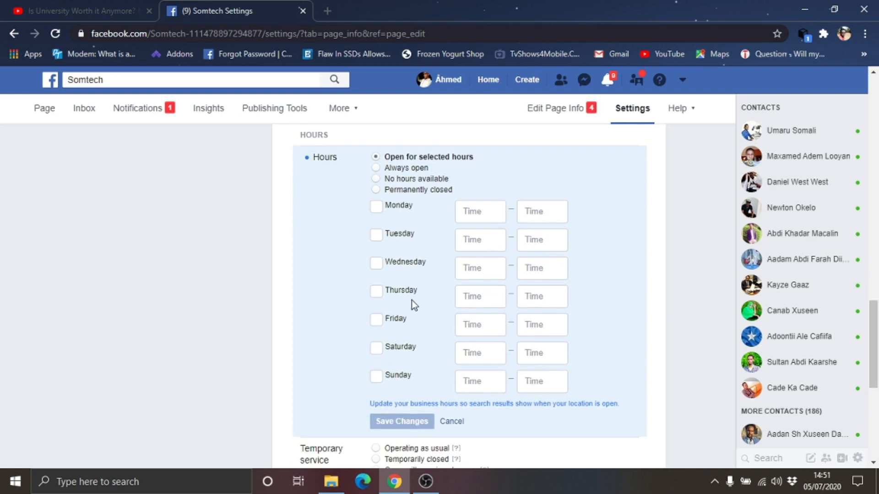
Choose Open for selected hours after trying Always open, enable Monday, and set its opening time to 06:00
click(375, 168)
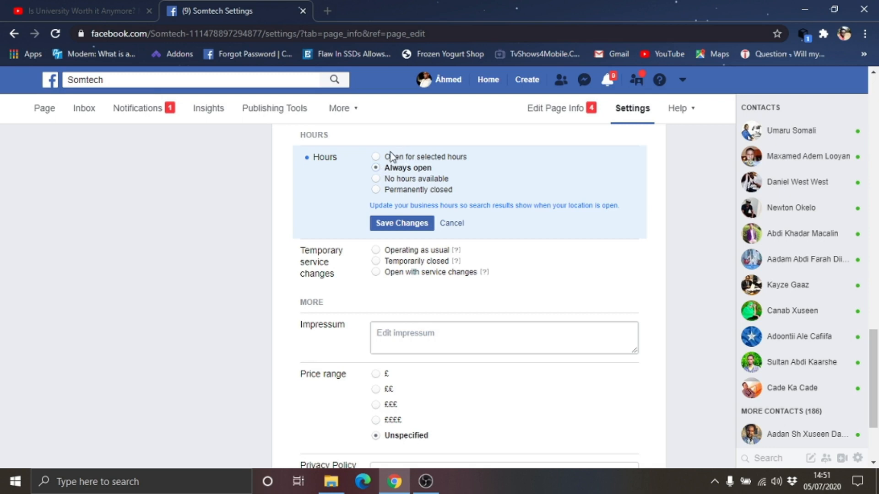
click(376, 157)
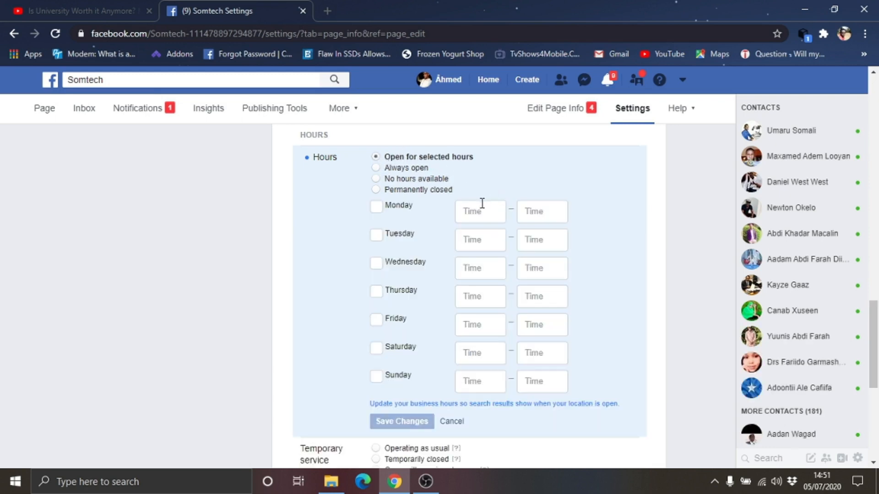
click(376, 207)
click(475, 211)
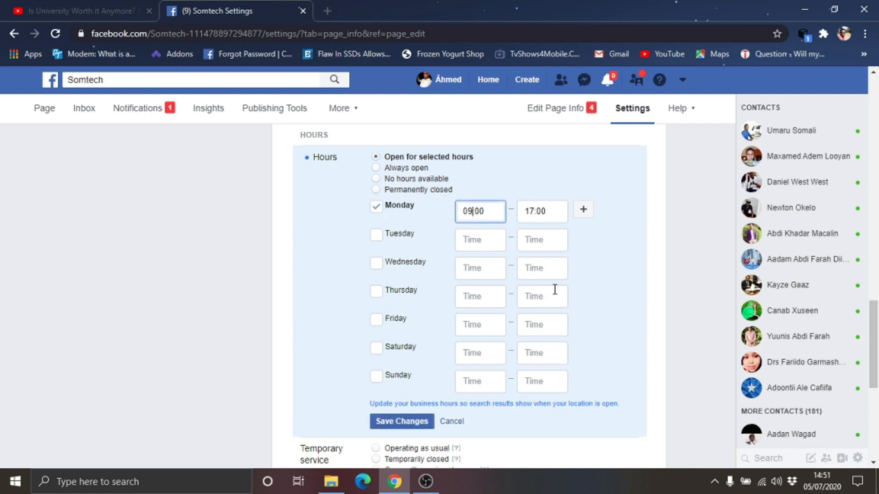
key(BackSpace)
key(BackSpace)
text(6)
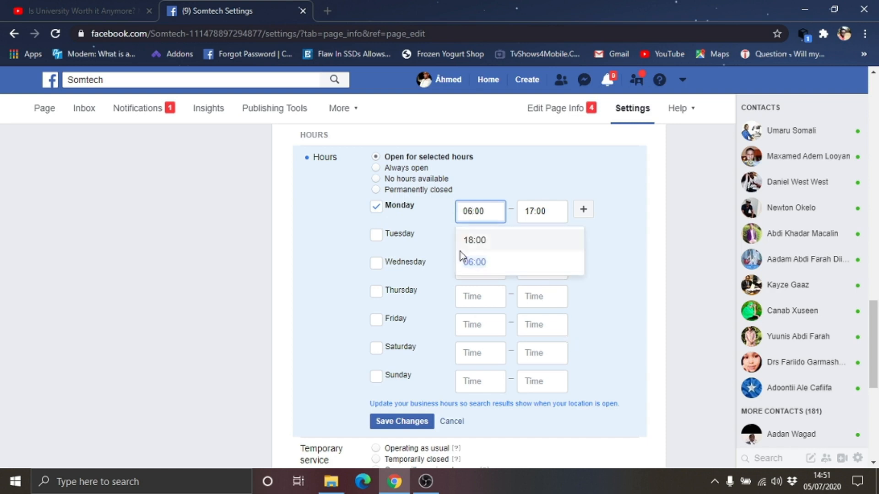
click(476, 261)
Set Monday's closing time to 12:00
click(534, 211)
key(BackSpace)
key(BackSpace)
text(12)
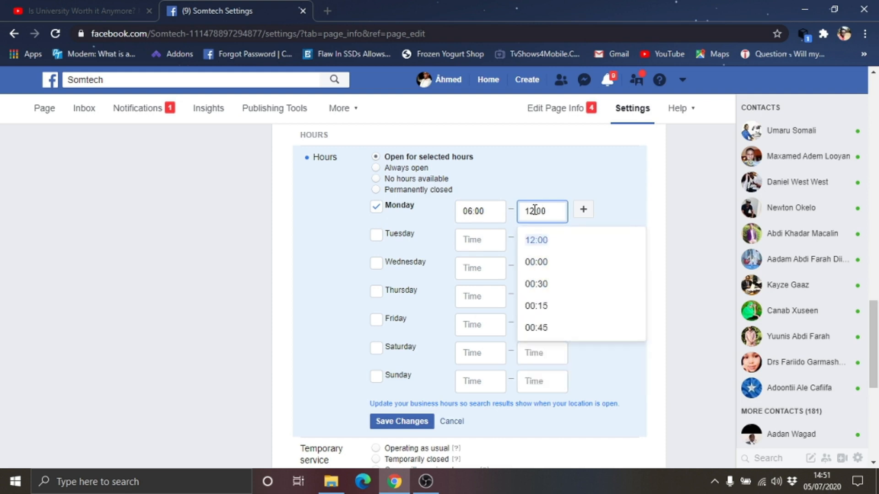
click(558, 246)
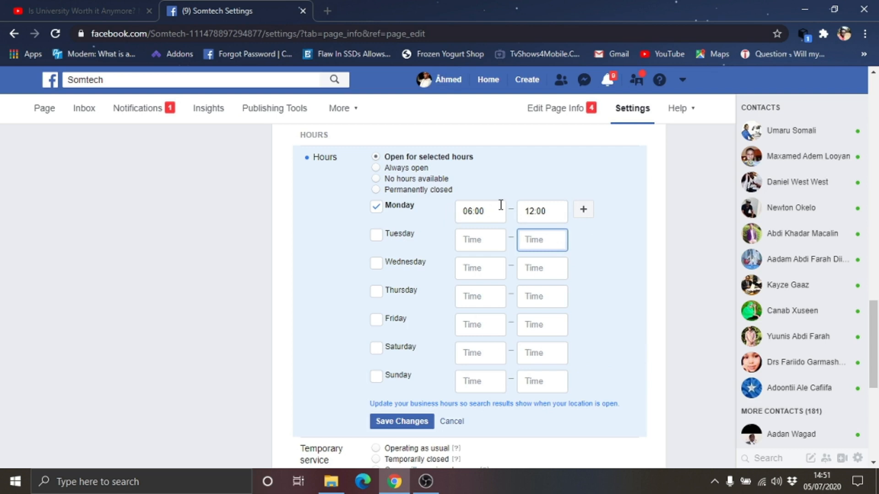
click(549, 212)
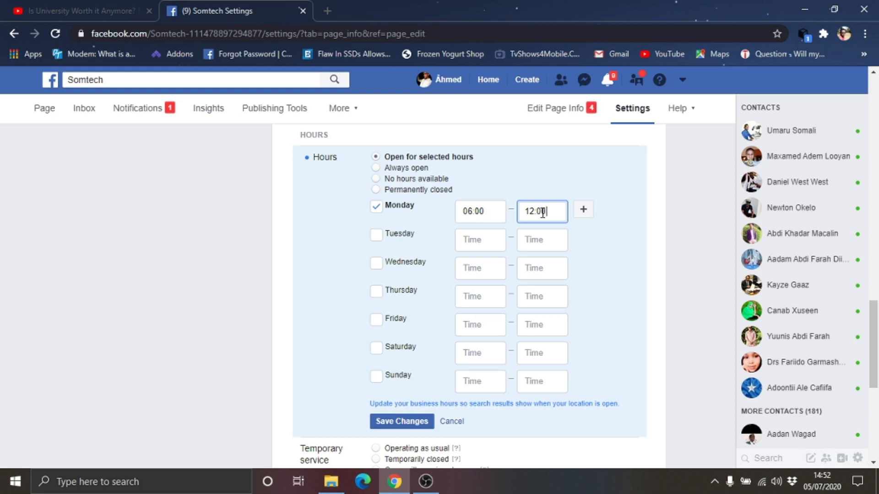
Enable Tuesday, Wednesday, Thursday and Friday with opening hours from 06:00 to 12:00
click(377, 235)
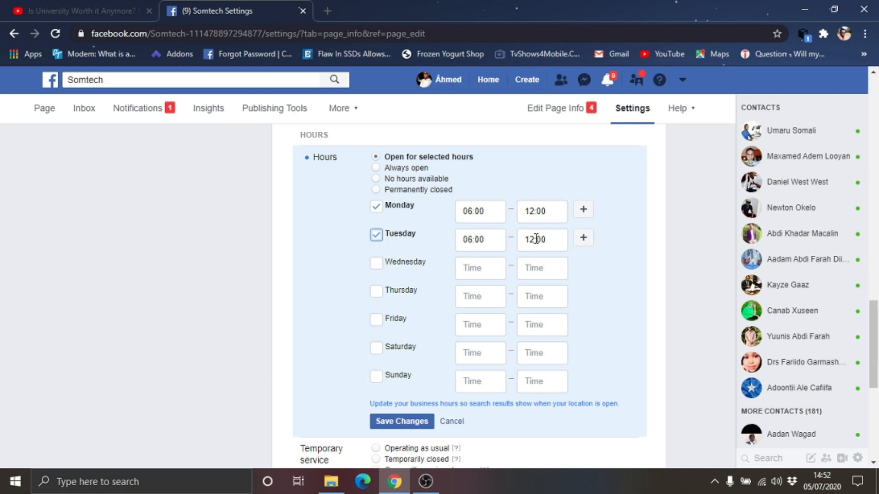
click(377, 265)
click(380, 295)
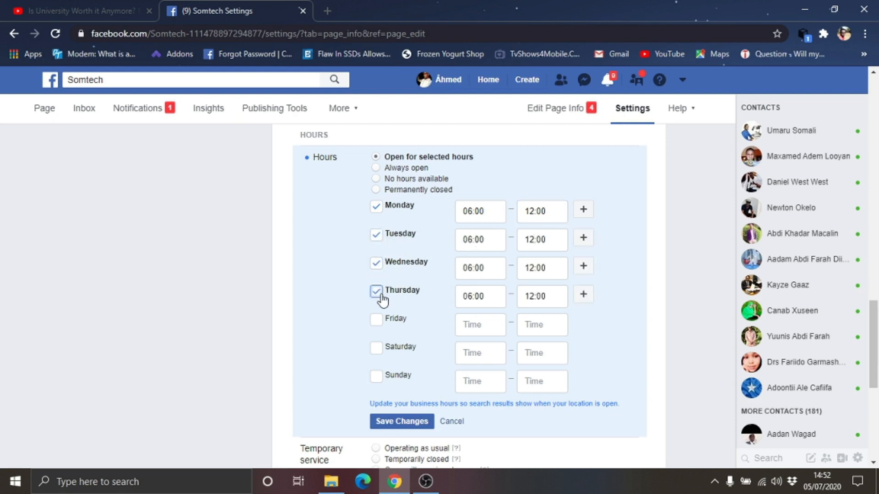
click(376, 320)
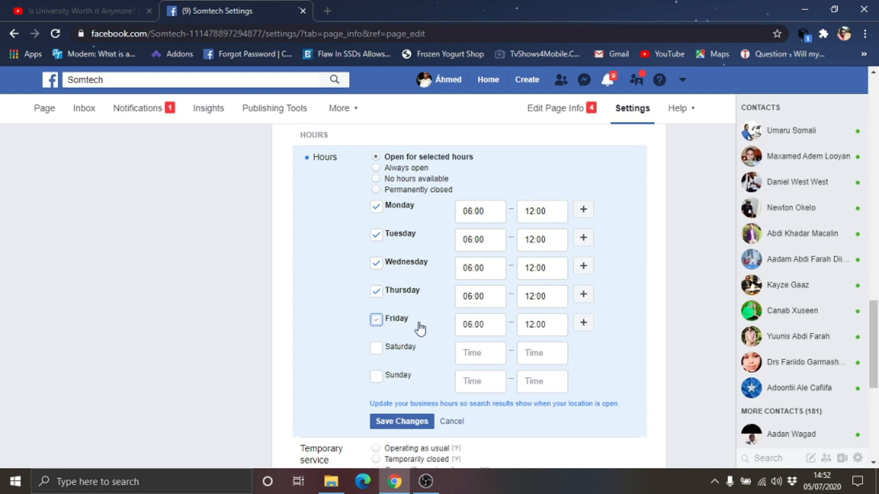
Set Friday's closing time to 11:15, after first trying 11:00
click(534, 324)
key(BackSpace)
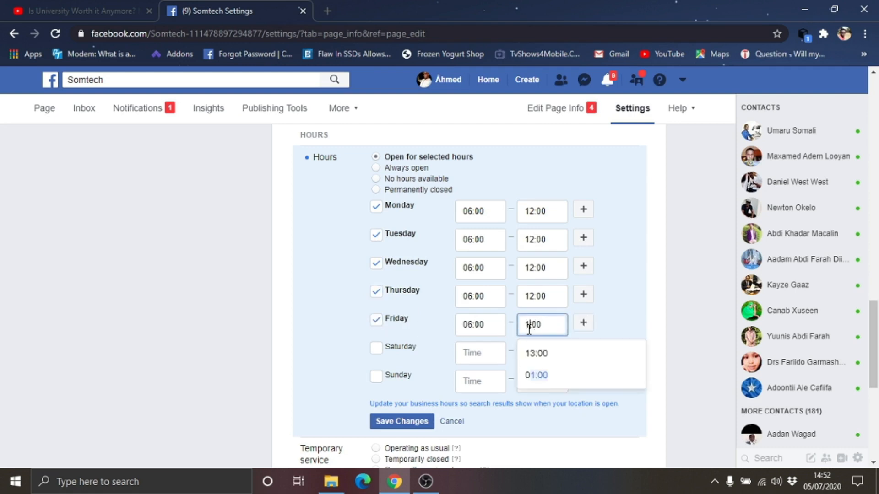
text(1)
click(545, 352)
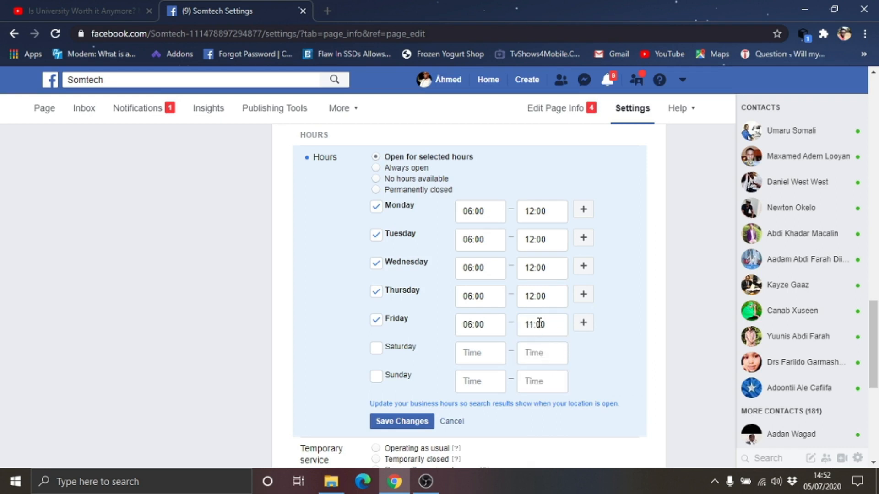
drag(546, 324, 522, 324)
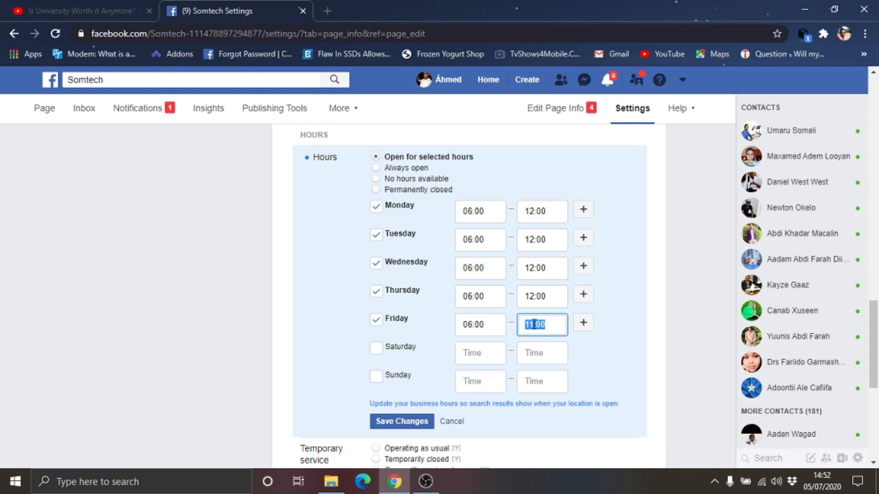
text(11)
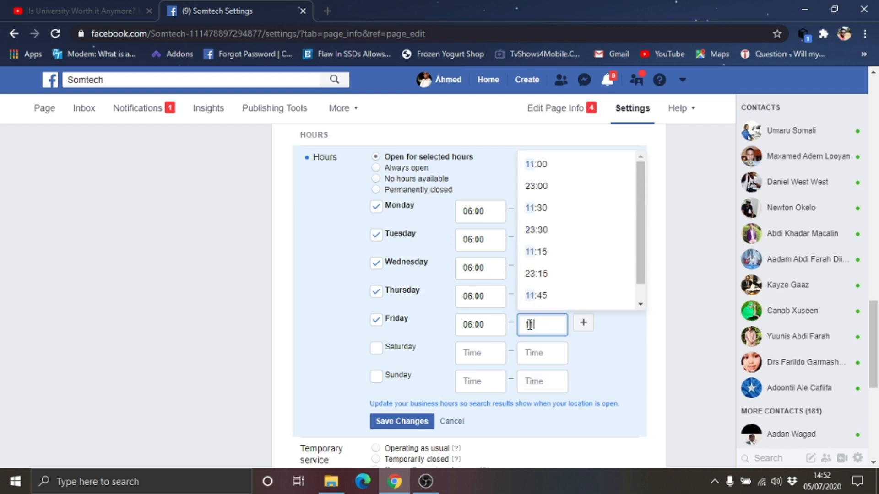
click(540, 256)
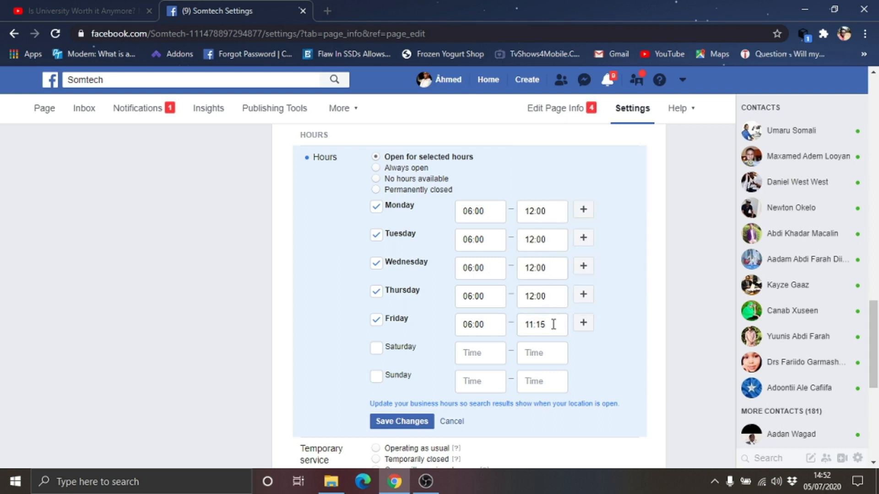
Append AM to Friday's closing time so it reads 11:15AM
click(551, 212)
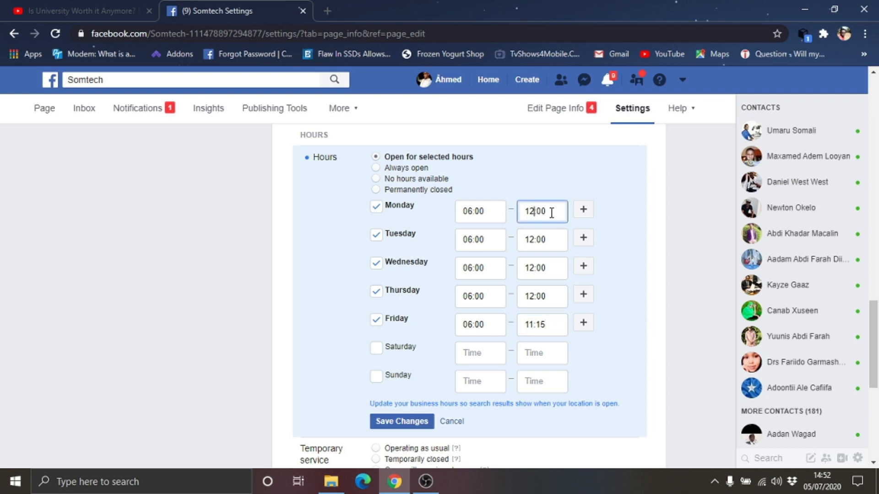
double_click(557, 212)
click(548, 324)
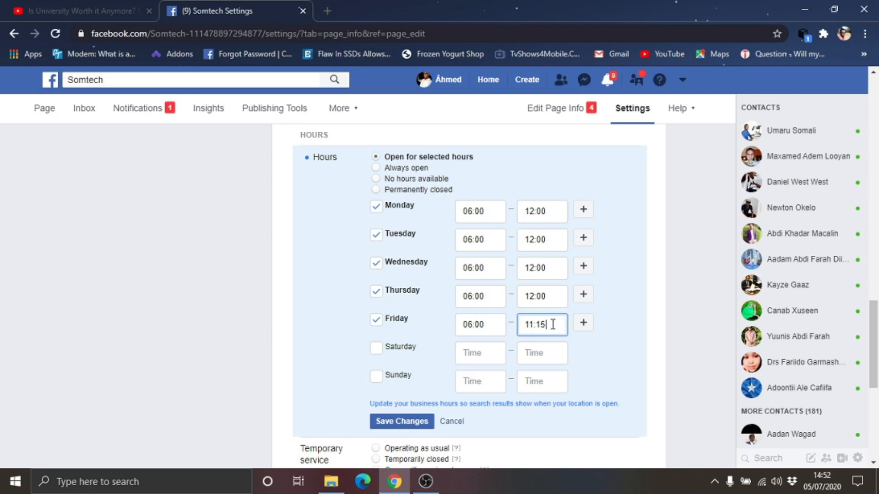
text(M)
Enable Saturday from 06:00 to 11:15, leave Sunday disabled after trying it, and save the opening hours
click(552, 350)
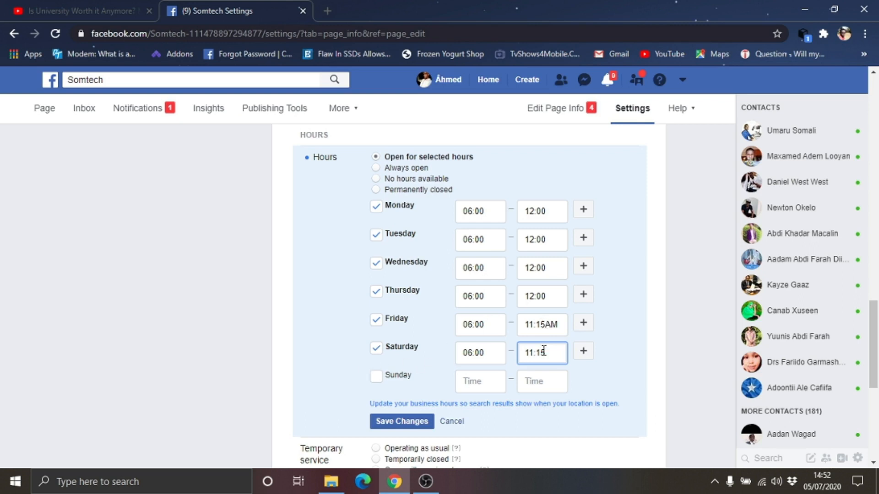
scroll(544, 350, down, 1)
click(374, 310)
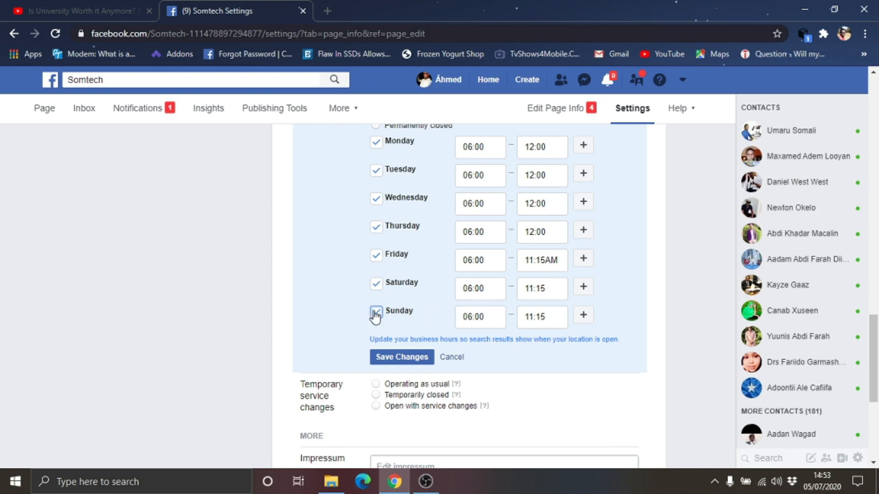
click(375, 314)
click(413, 359)
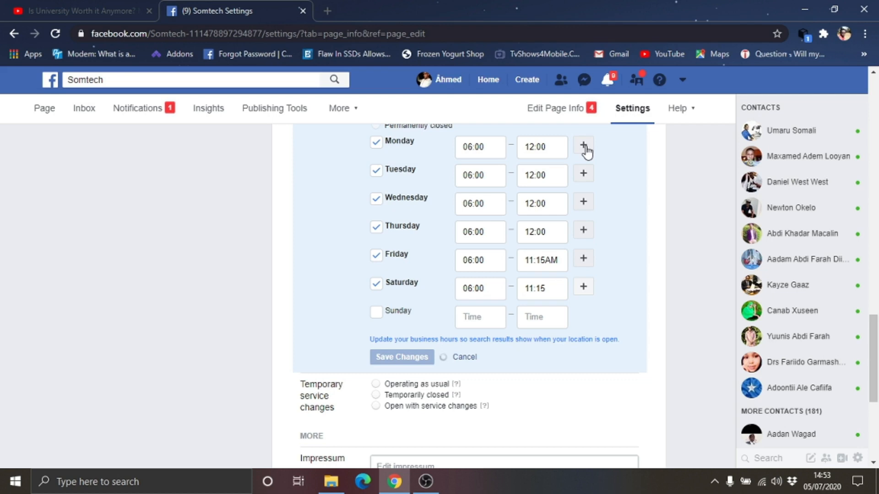
scroll(587, 152, up, 2)
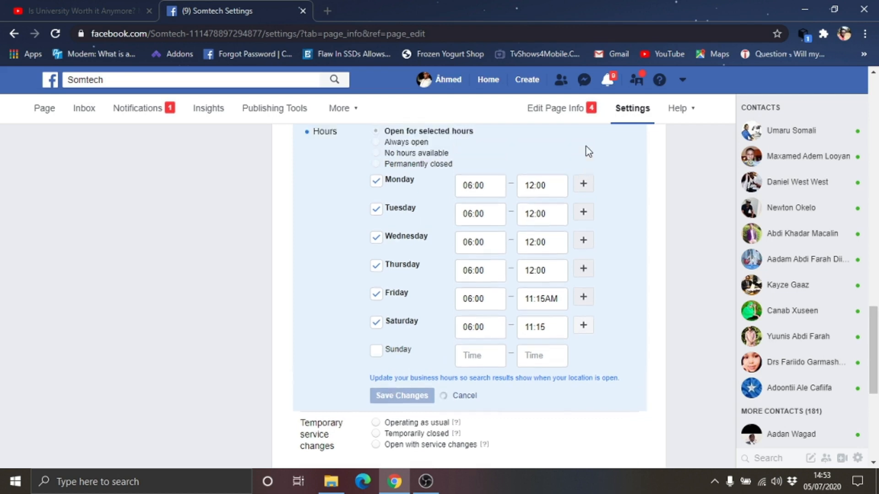
click(581, 211)
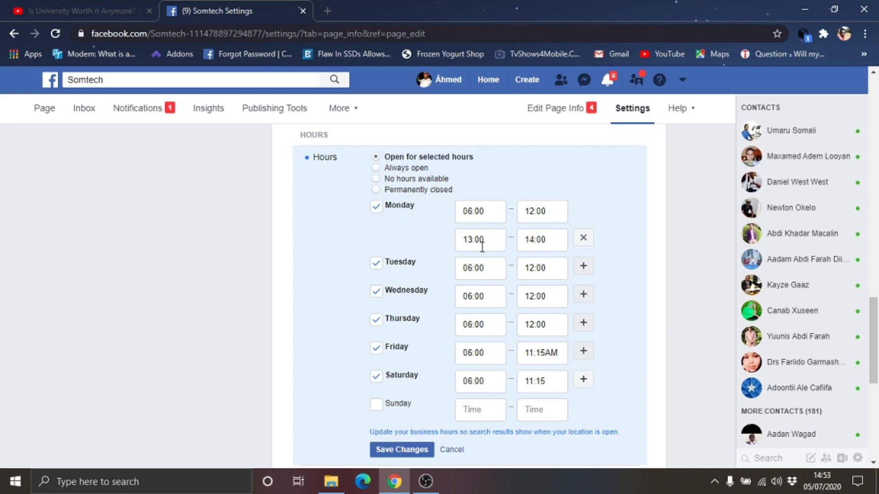
click(582, 239)
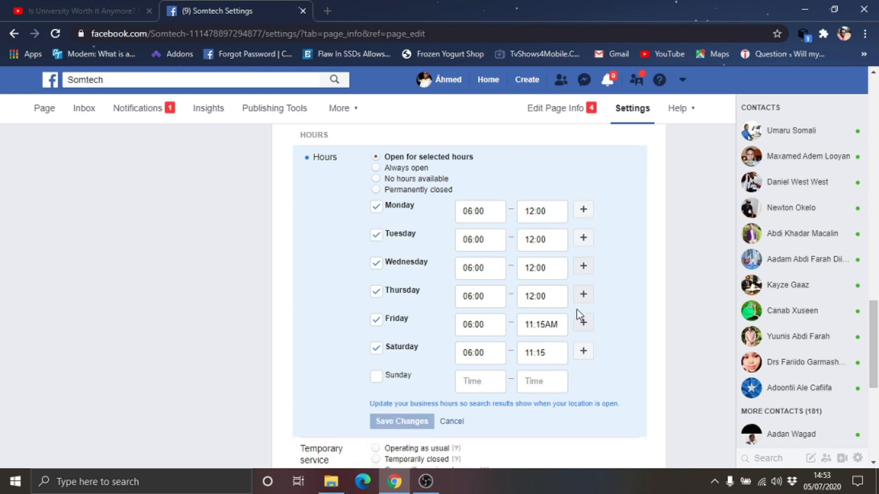
Add a second Friday time slot from 12:00 to 12:00 and save the opening hours
click(587, 326)
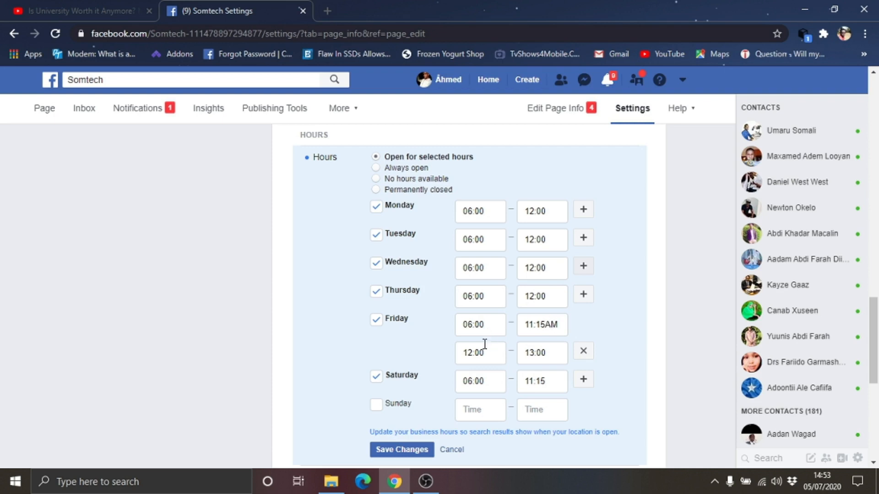
click(536, 353)
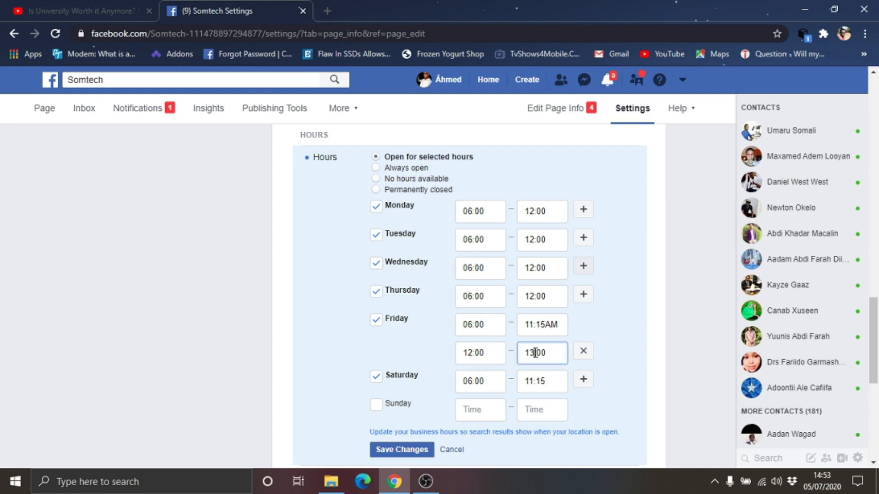
key(BackSpace)
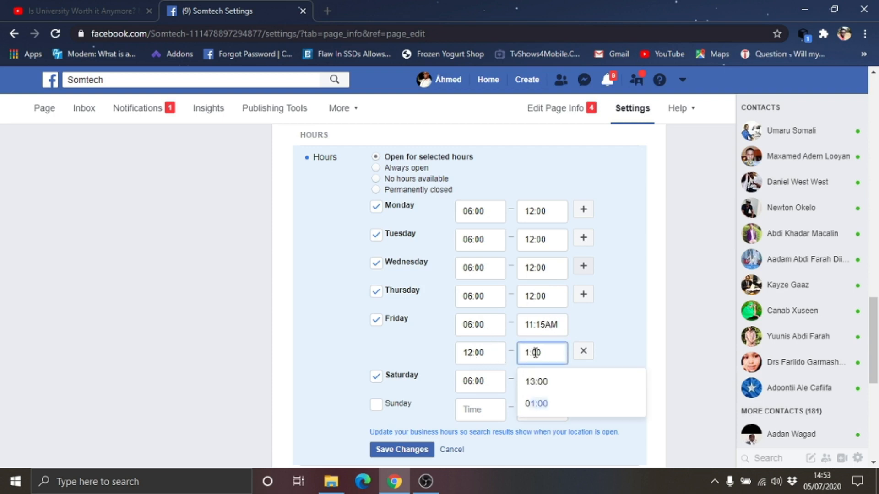
text(2)
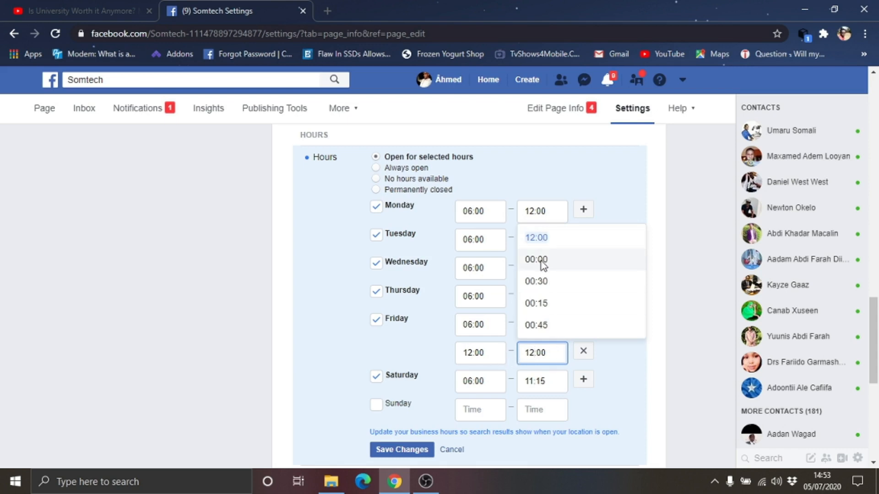
click(541, 238)
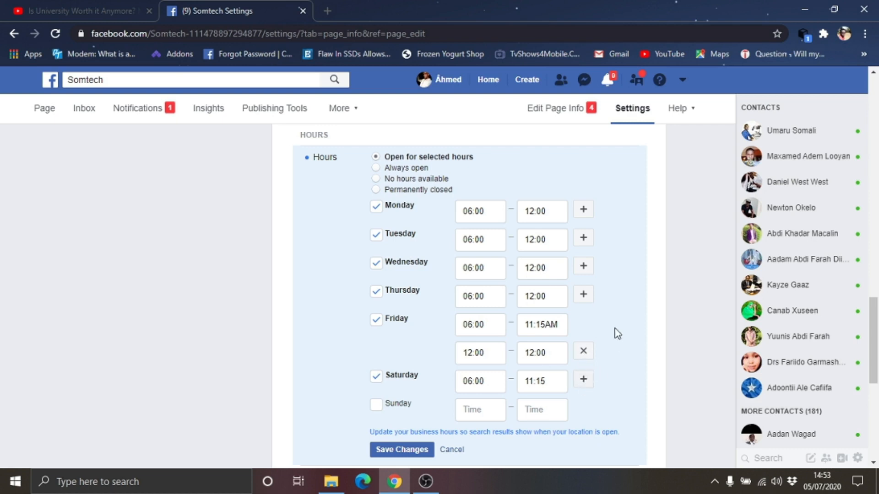
scroll(552, 349, down, 7)
scroll(401, 131, up, 1)
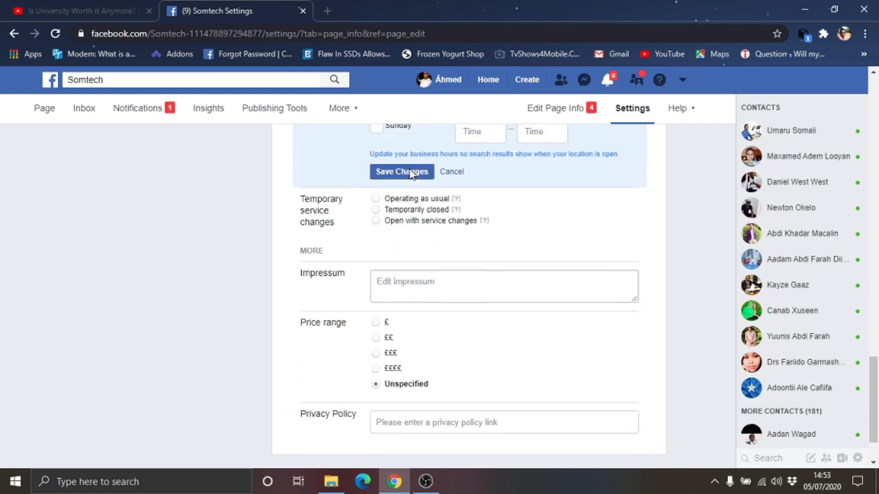
click(399, 193)
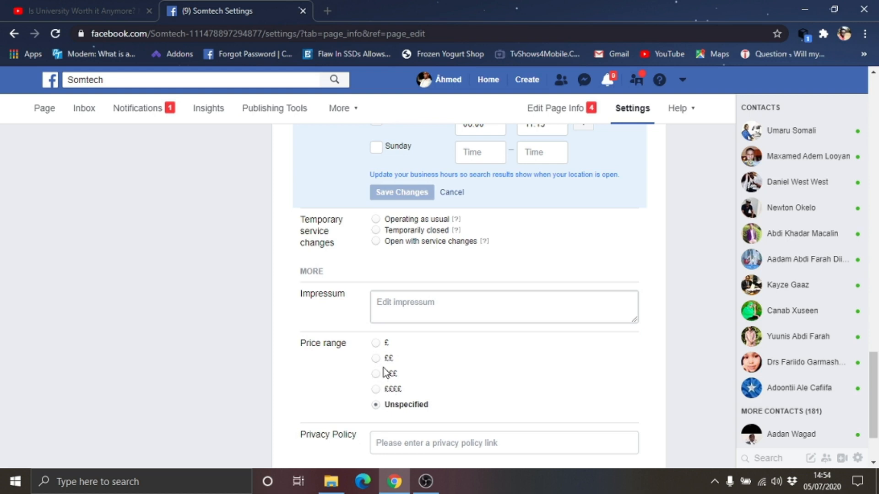
Enter "computes, laptops smart phone smart watch" as the Privacy Policy, correcting the misspelled "smat" to "smart"
scroll(418, 387, down, 3)
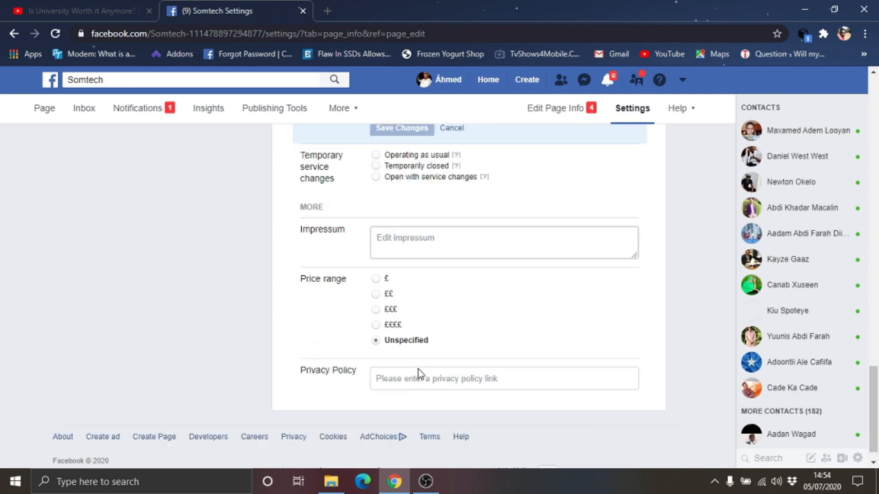
click(458, 359)
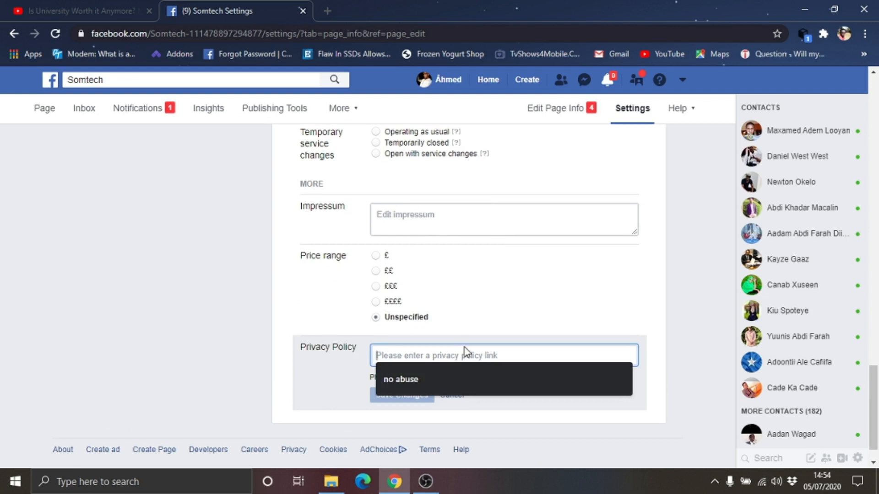
text(computes,)
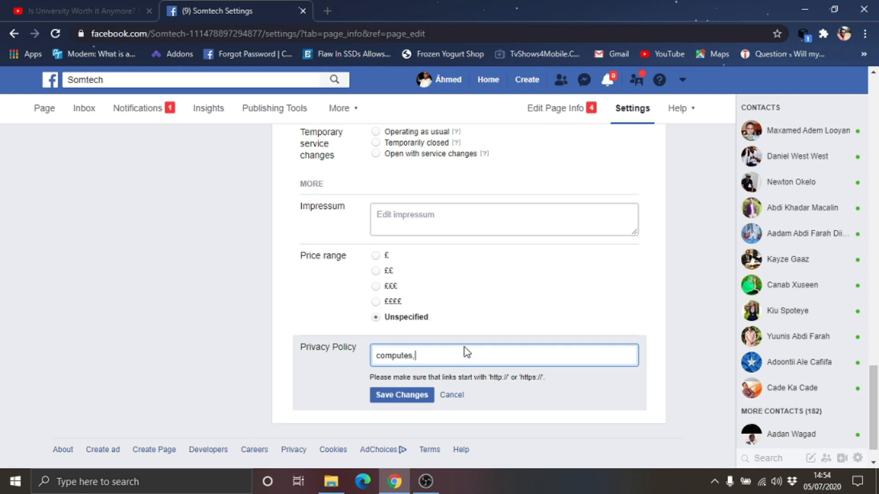
text(laptops smar)
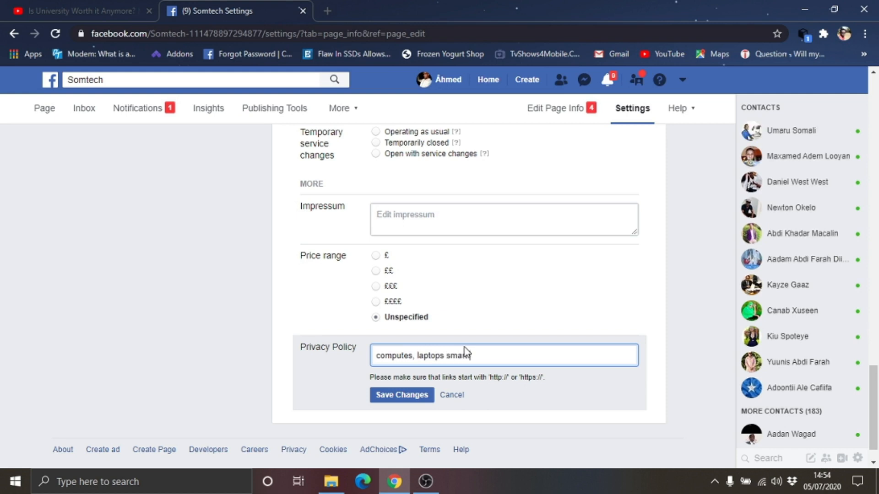
text(t phone smat watch)
click(504, 355)
right_click(506, 355)
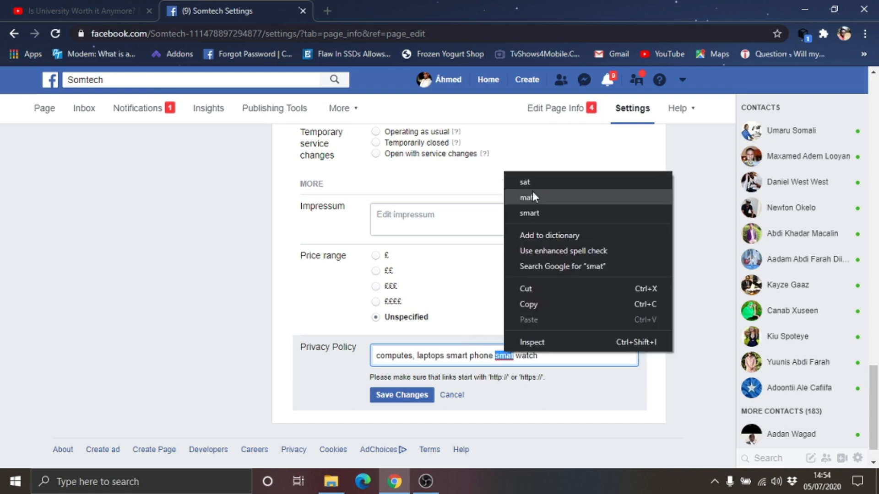
click(534, 213)
Delete all the text from the Privacy Policy field
drag(547, 355, 373, 364)
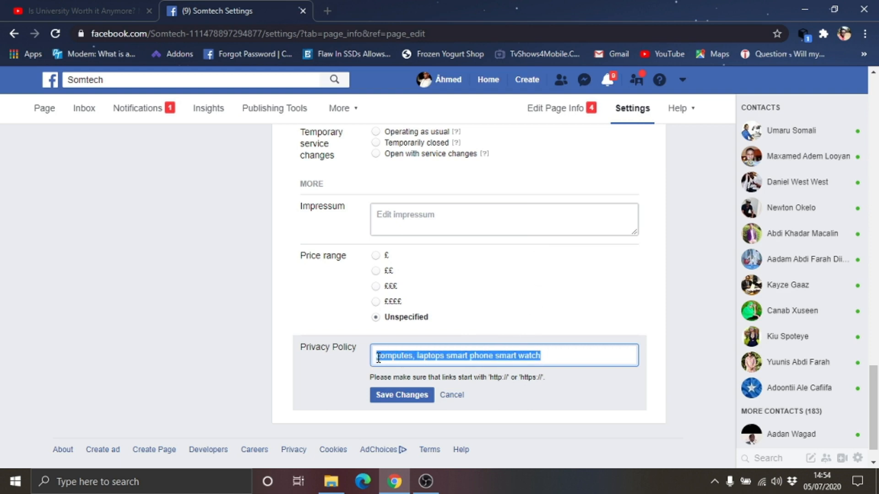
click(579, 356)
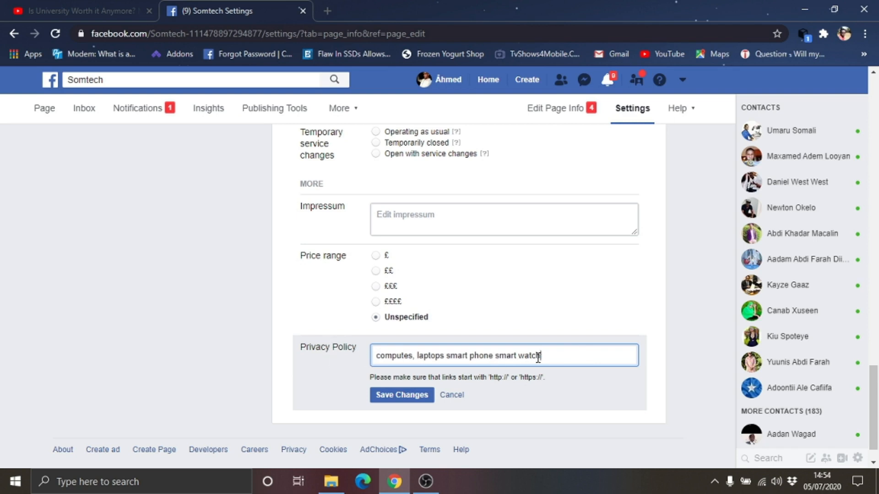
drag(565, 356, 320, 348)
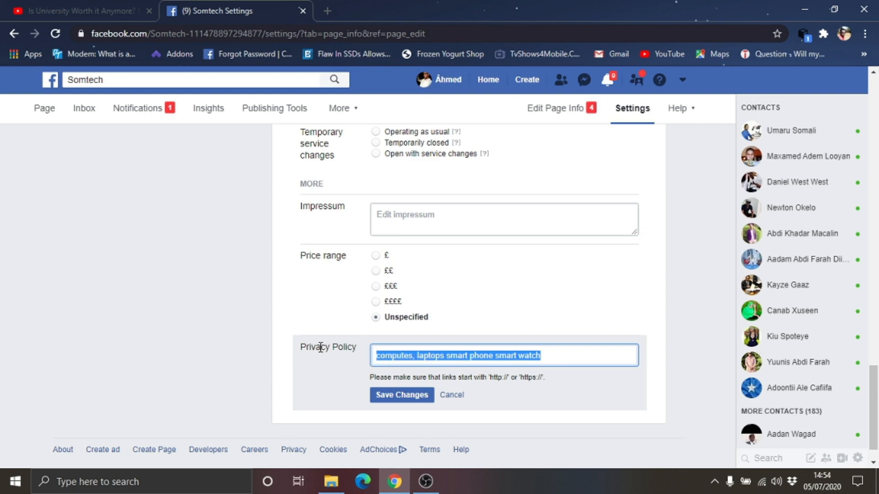
key(BackSpace)
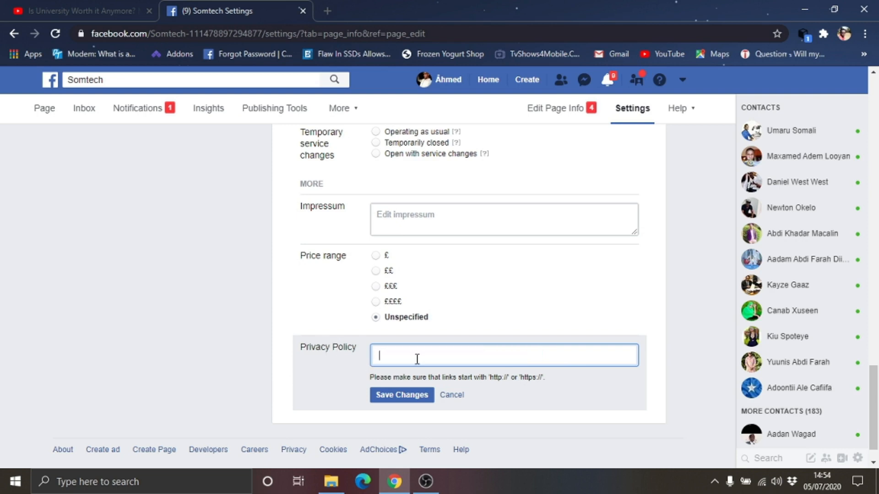
Enter "no abuse" as the Privacy Policy and try to save it
scroll(417, 359, down, 1)
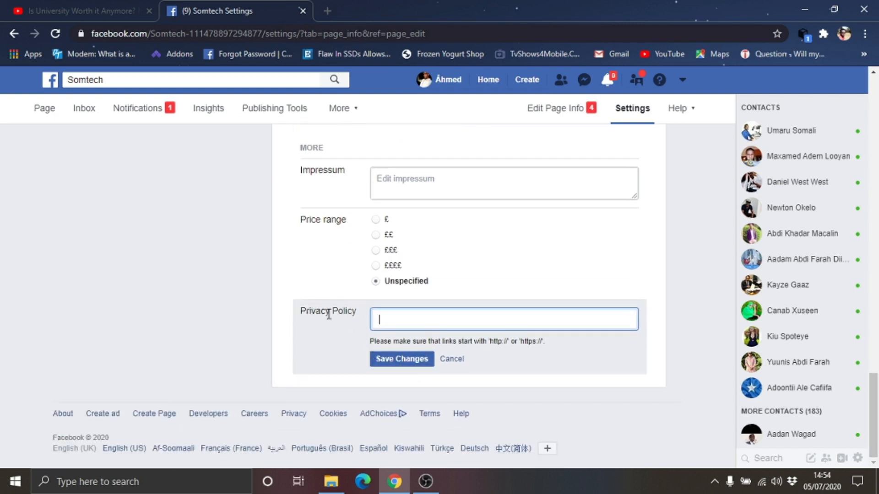
scroll(328, 312, up, 1)
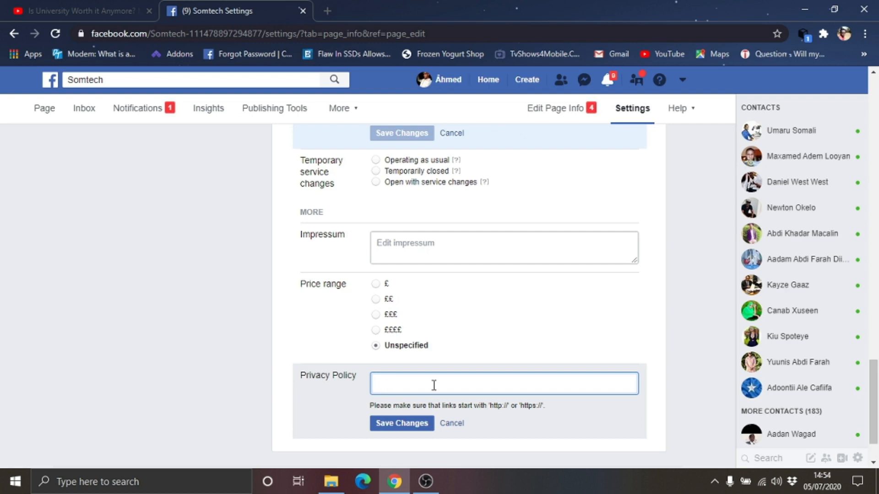
text(no)
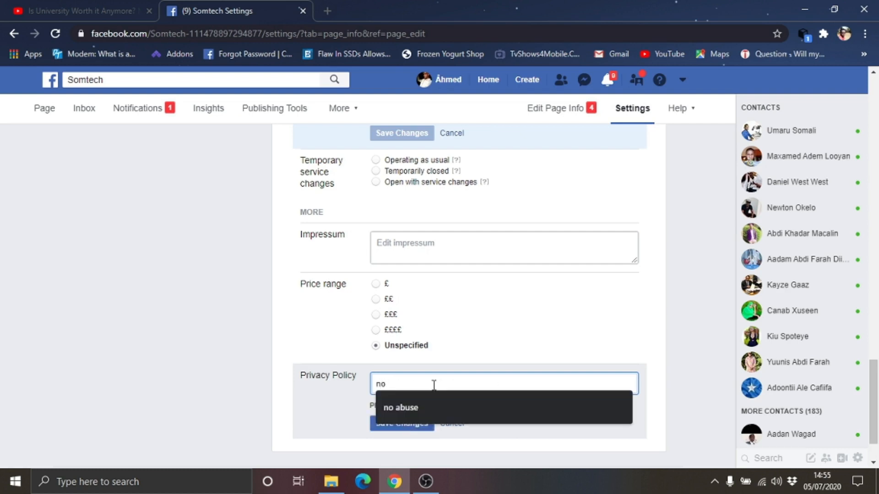
click(425, 405)
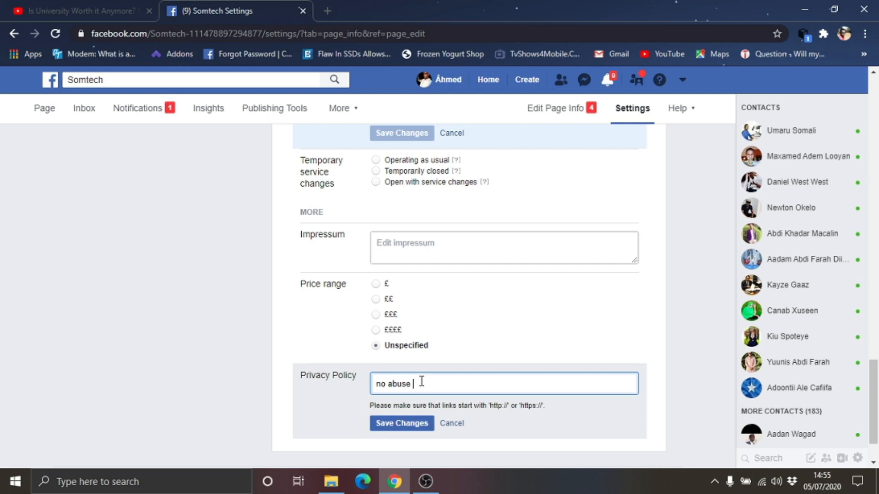
click(399, 429)
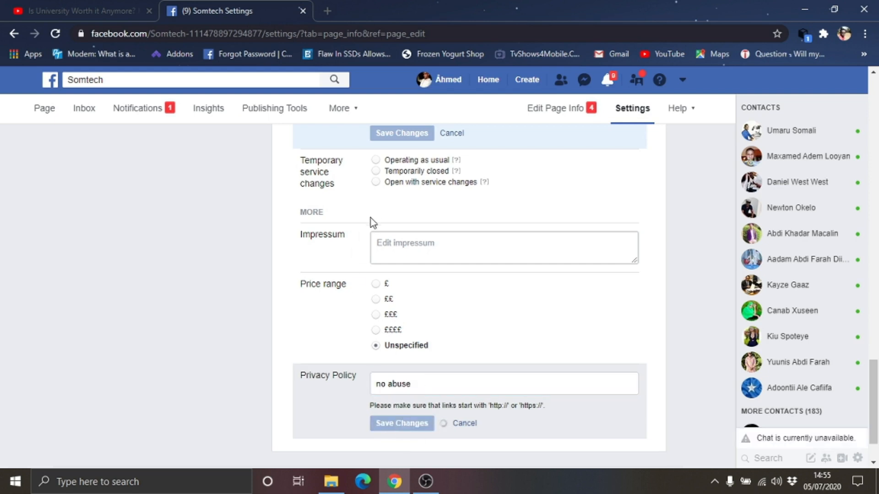
scroll(351, 245, up, 1)
scroll(350, 247, up, 10)
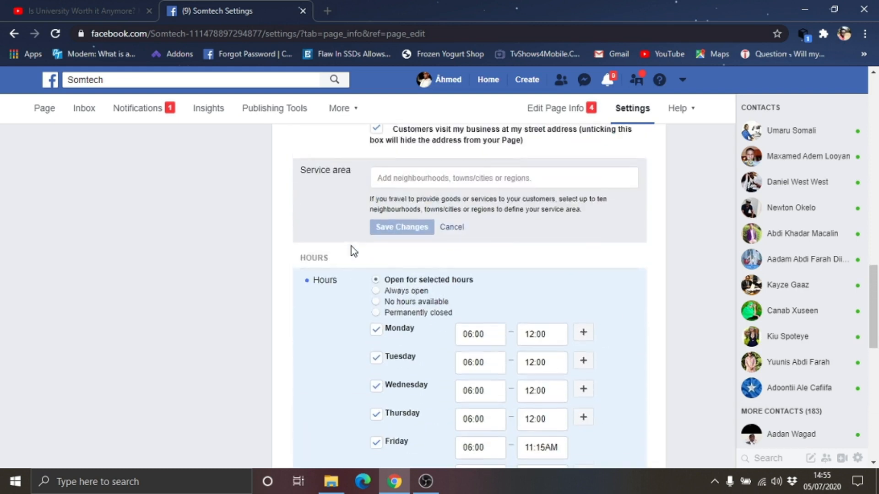
scroll(376, 287, down, 10)
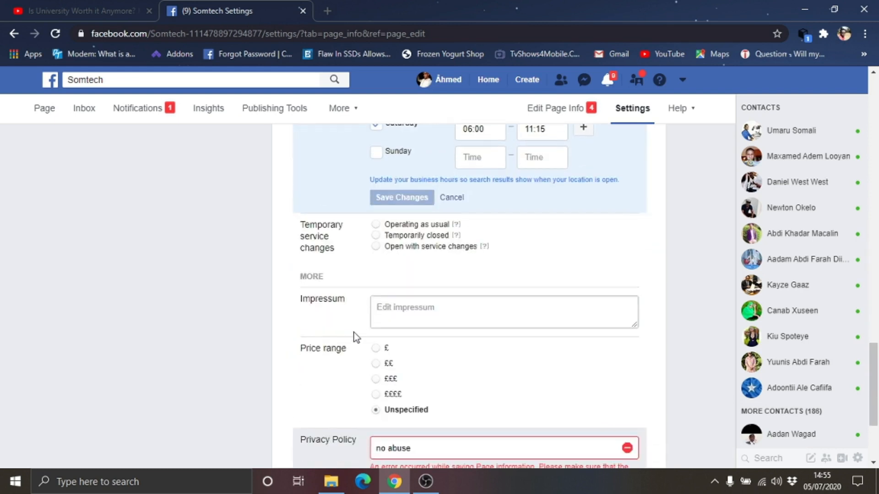
scroll(349, 341, up, 1)
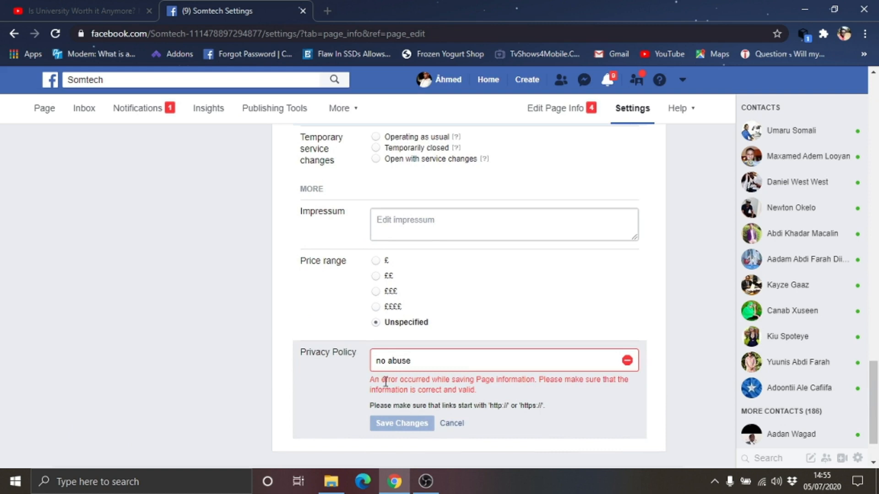
Clear the rejected Privacy Policy text and cancel editing that field
drag(430, 362, 330, 357)
key(BackSpace)
click(445, 426)
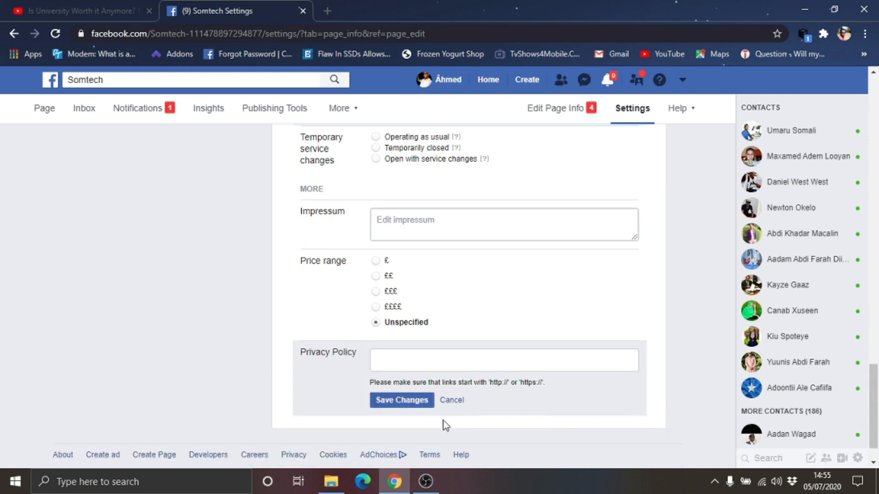
click(451, 401)
Review the Page info form, including the Impressum, price range, Privacy Policy and description sections
scroll(432, 389, up, 2)
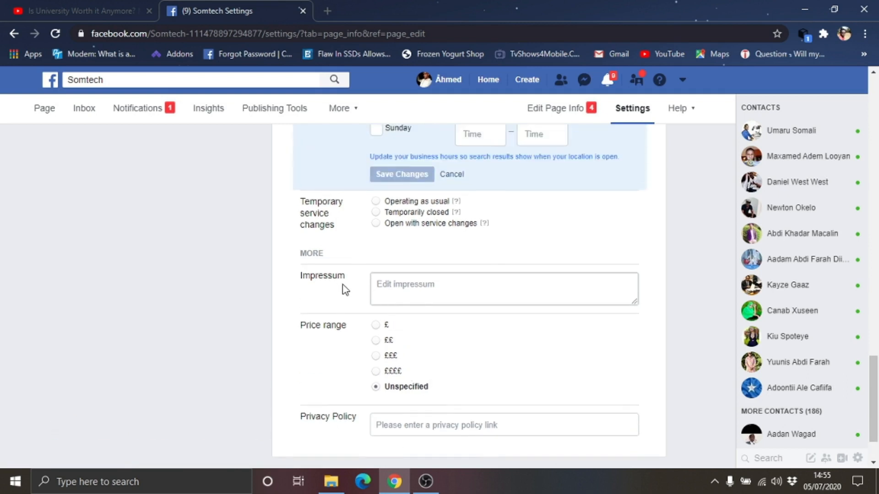
drag(343, 277, 300, 275)
scroll(403, 224, up, 15)
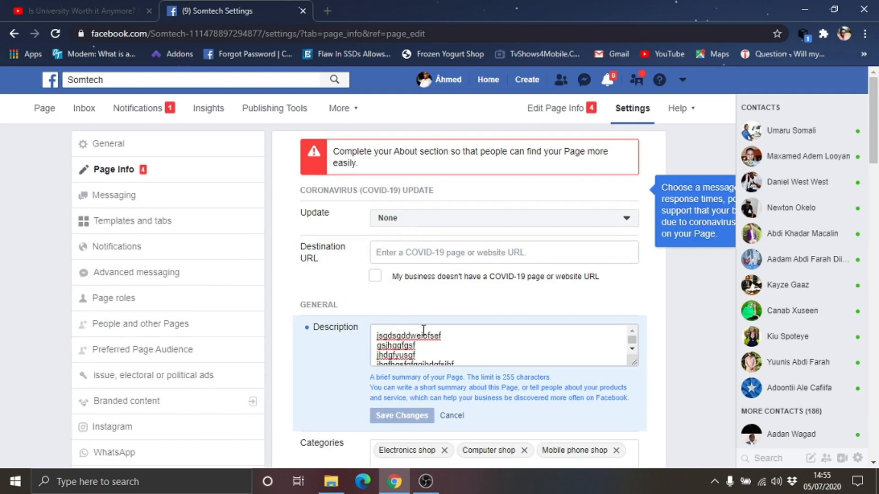
scroll(420, 334, down, 15)
scroll(367, 389, down, 2)
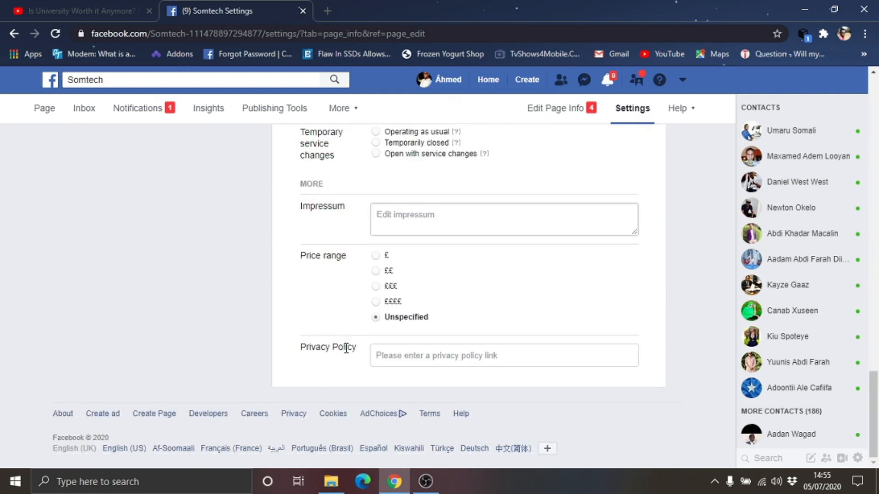
scroll(451, 343, up, 10)
scroll(457, 376, up, 8)
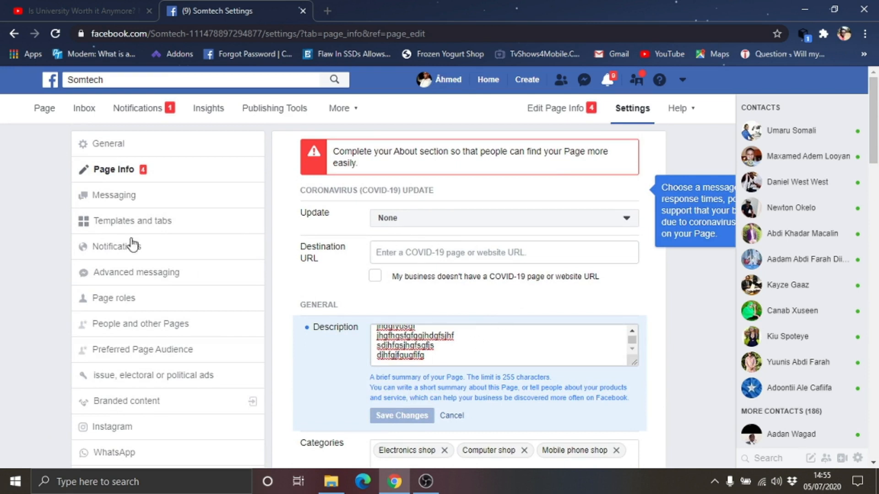
Return to the Somtech Page's home view and look through its posts and information cards
click(38, 112)
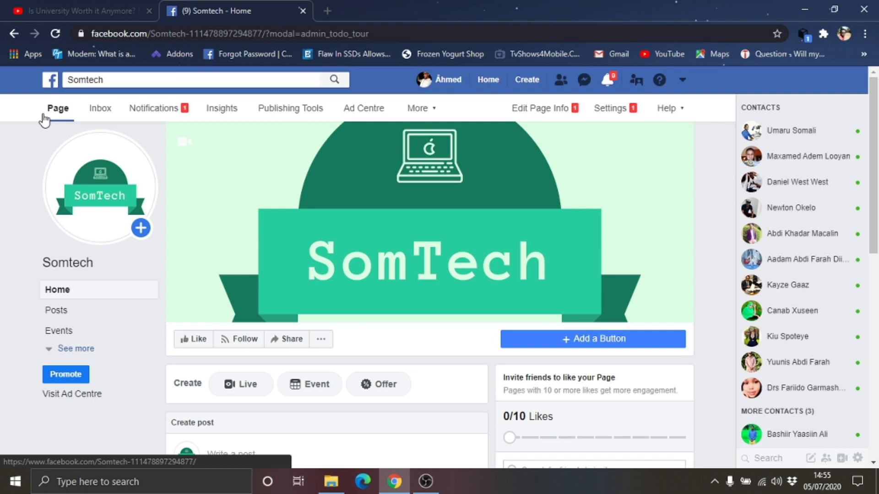
scroll(578, 278, down, 10)
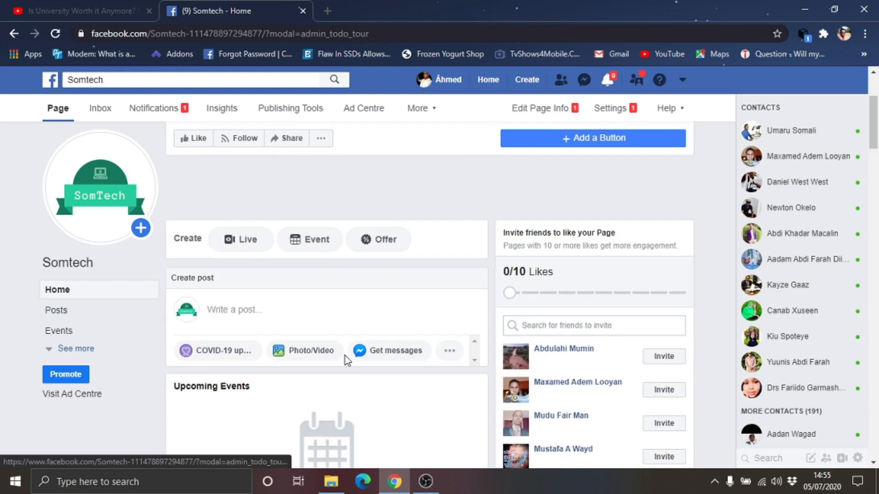
scroll(357, 326, down, 12)
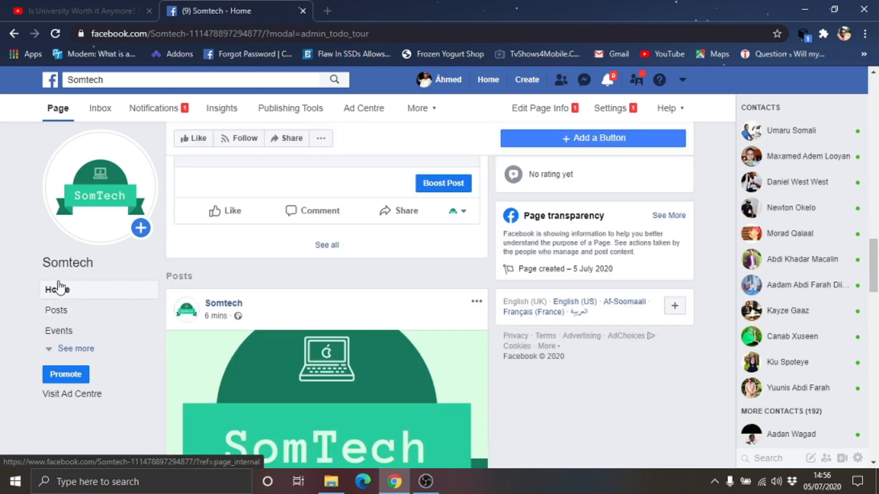
Expand the Page's section list, open About, and examine the location, general details and hours
click(73, 348)
scroll(33, 264, down, 4)
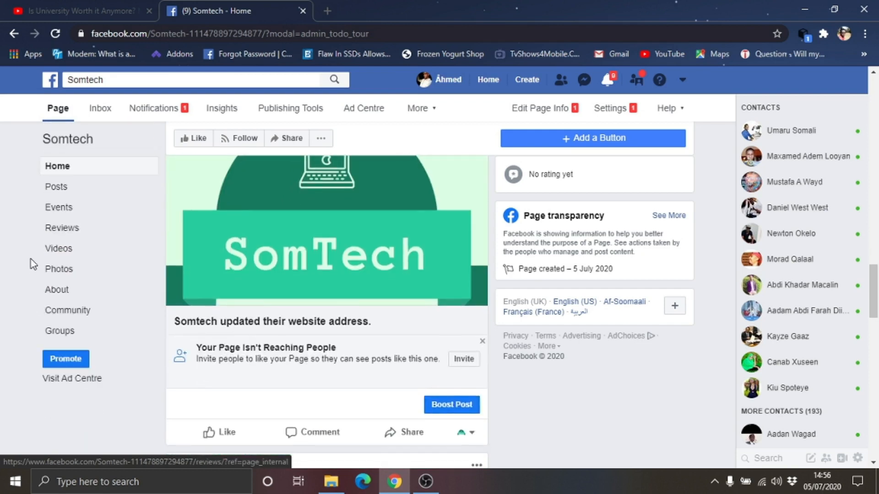
click(58, 292)
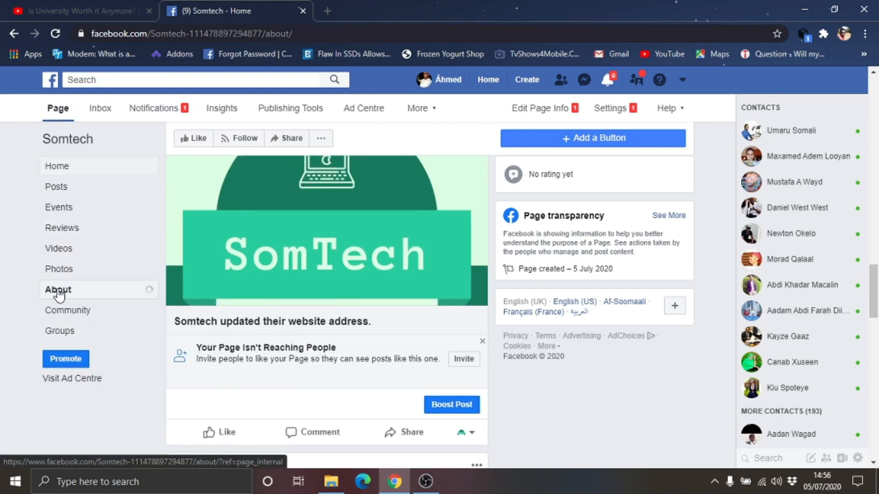
scroll(195, 228, down, 5)
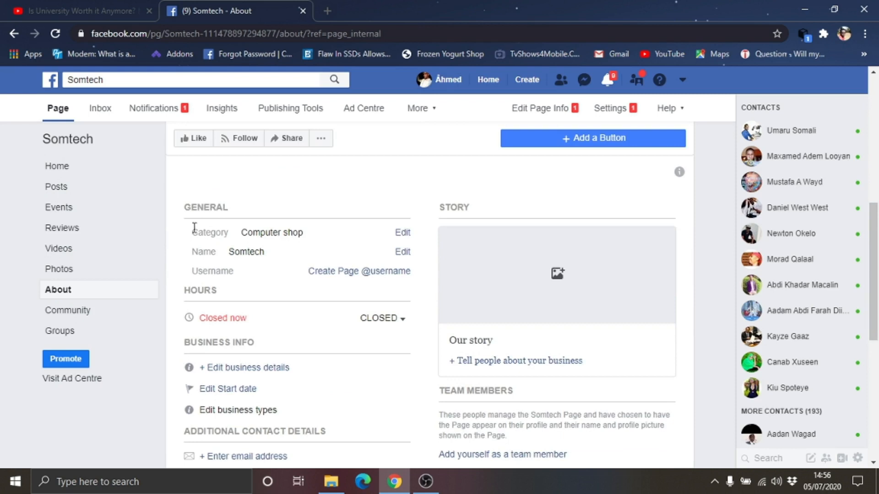
scroll(246, 270, up, 5)
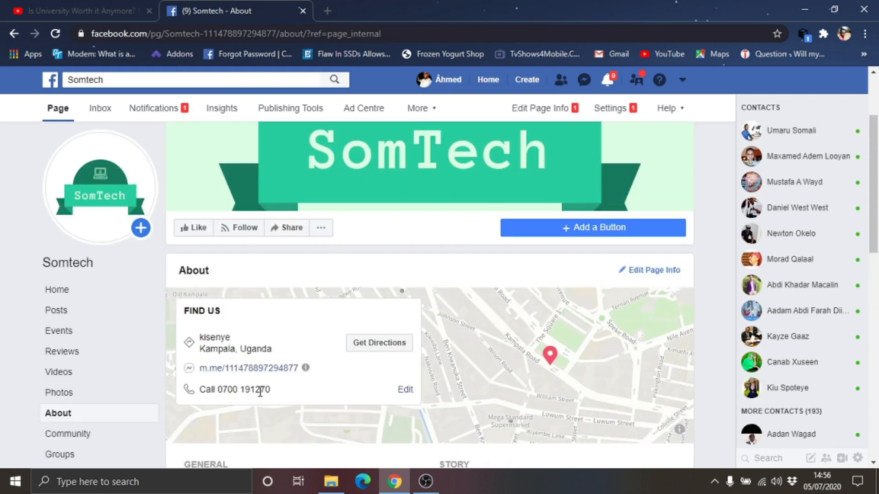
scroll(206, 394, down, 3)
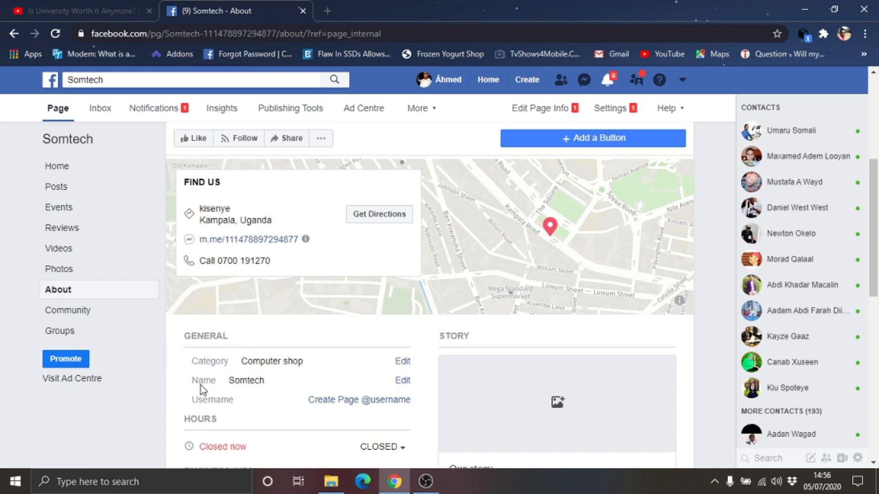
scroll(178, 412, down, 3)
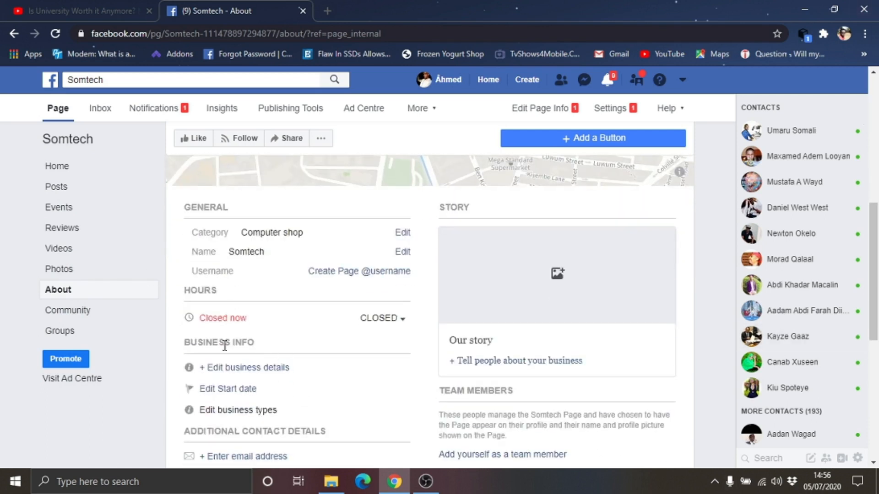
Examine the additional contact details and More Info in the About section, expanding the full About text
scroll(242, 400, down, 3)
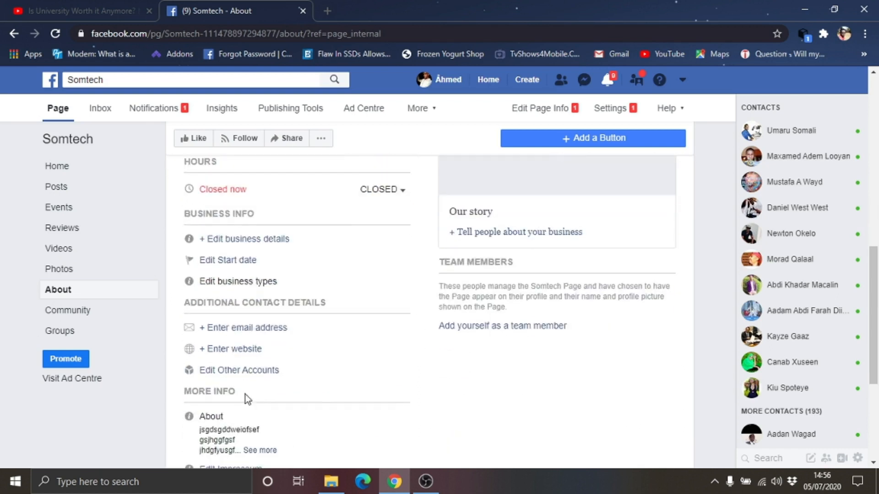
scroll(246, 394, down, 2)
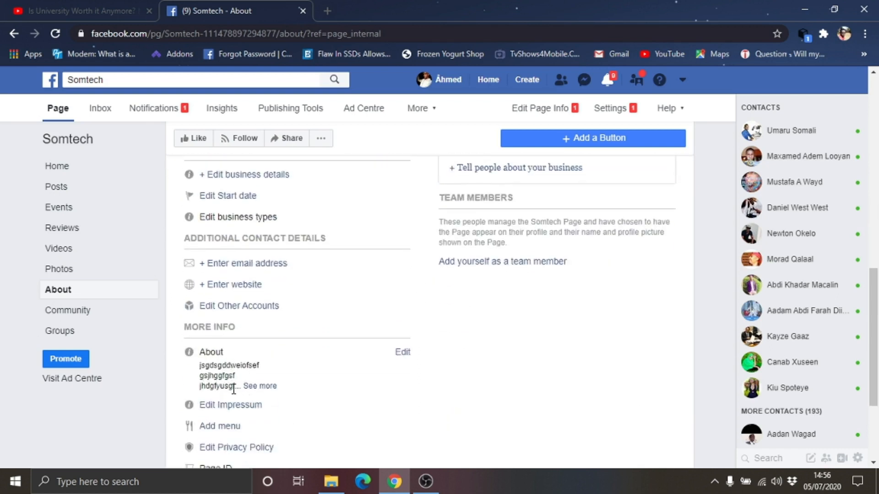
click(257, 387)
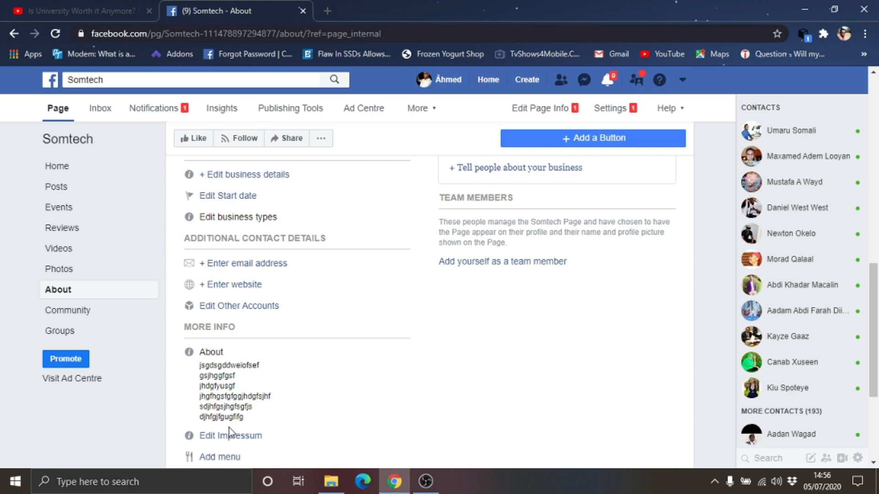
scroll(229, 427, down, 4)
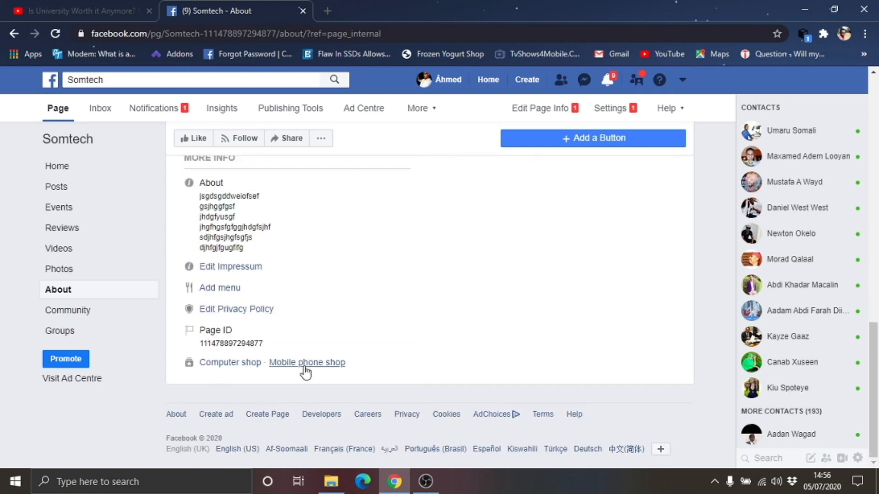
scroll(305, 373, up, 10)
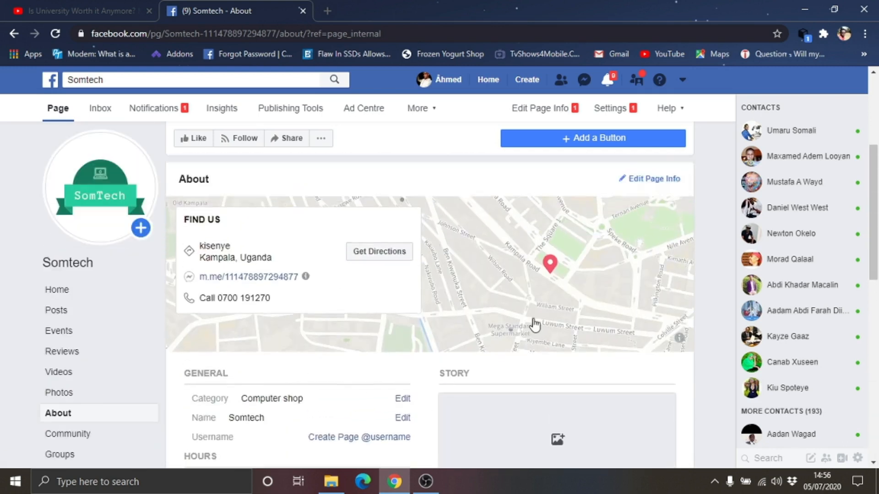
scroll(414, 287, up, 4)
Open the Our story editor, examine its photo, title, text and publishing options, and close it without adding content
scroll(595, 339, down, 8)
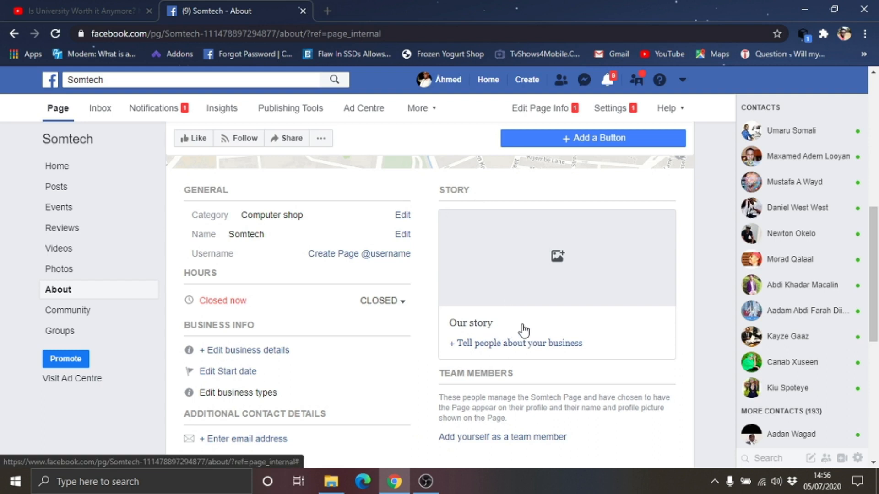
click(557, 261)
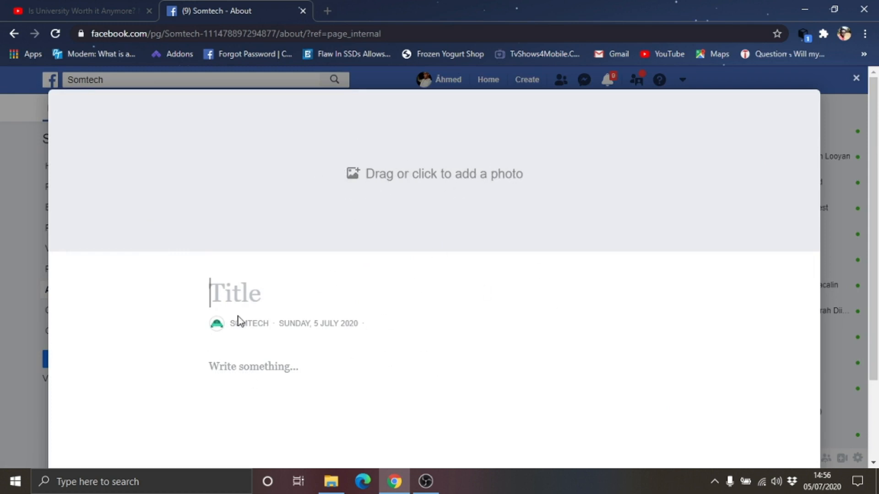
scroll(331, 397, down, 2)
scroll(339, 400, up, 2)
click(272, 369)
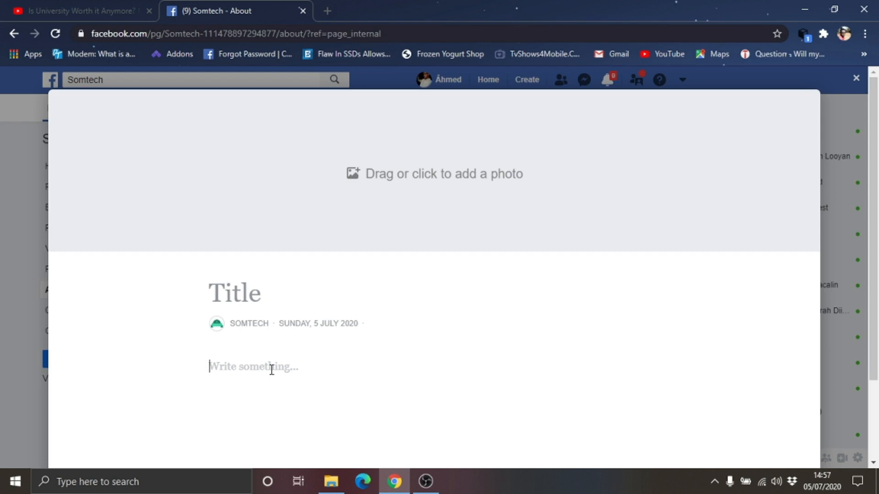
scroll(300, 396, down, 2)
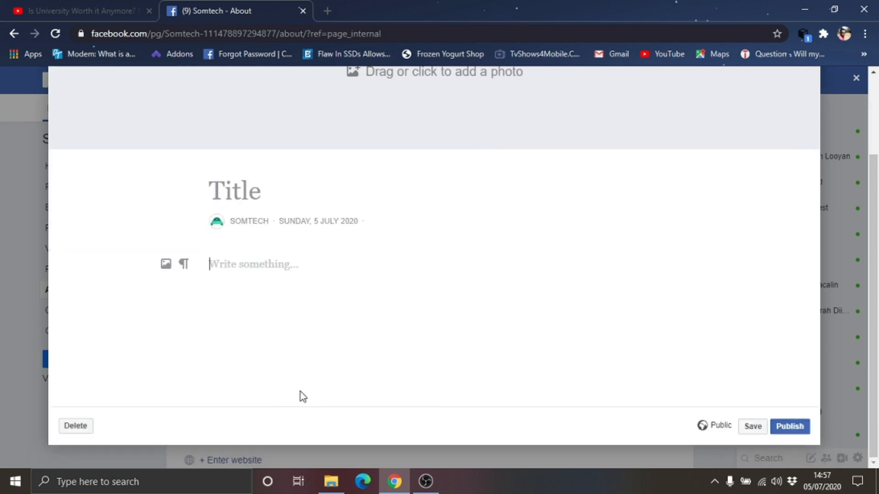
scroll(303, 396, up, 2)
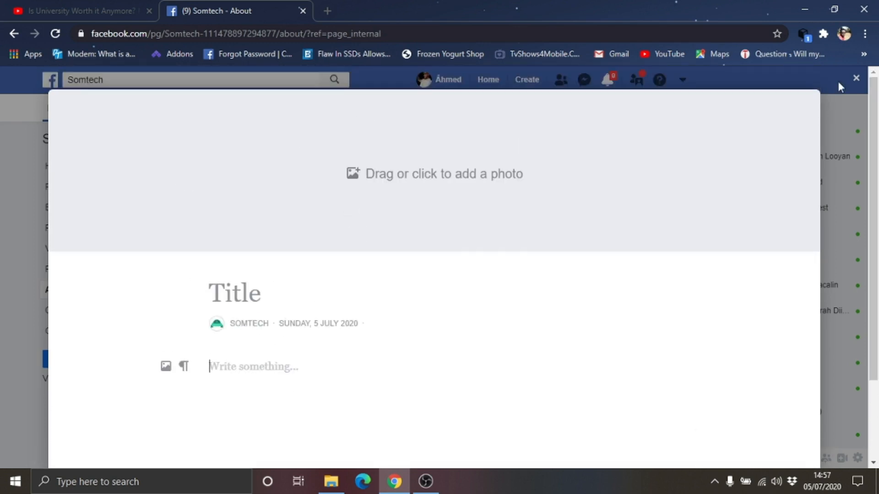
click(854, 78)
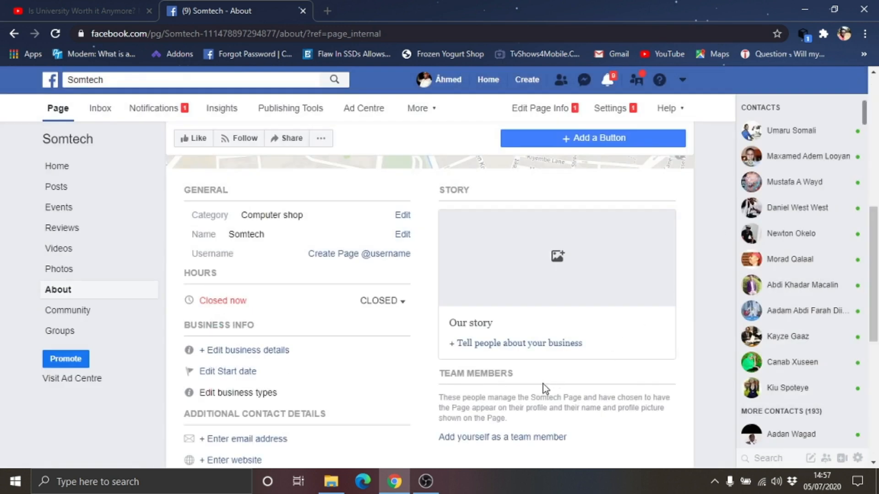
Start adding a button to the Page, choose Call Now among the Contact you options, and continue to the second step
scroll(543, 383, up, 6)
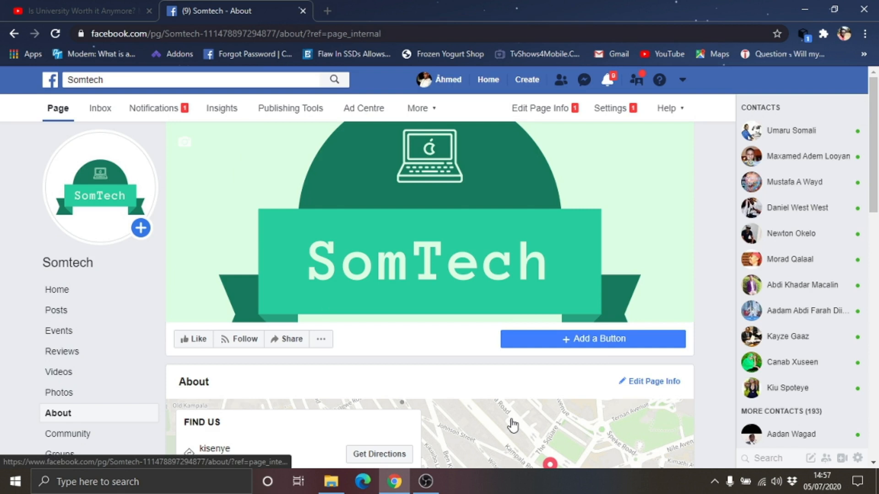
click(595, 341)
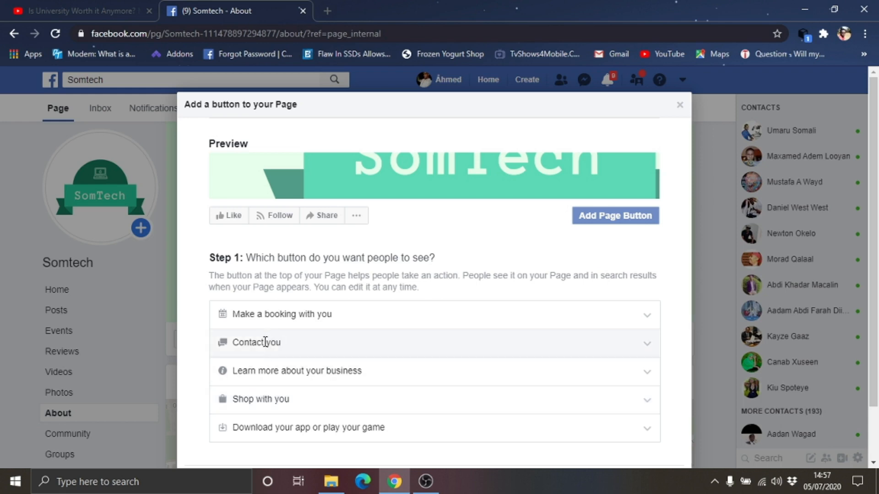
click(290, 351)
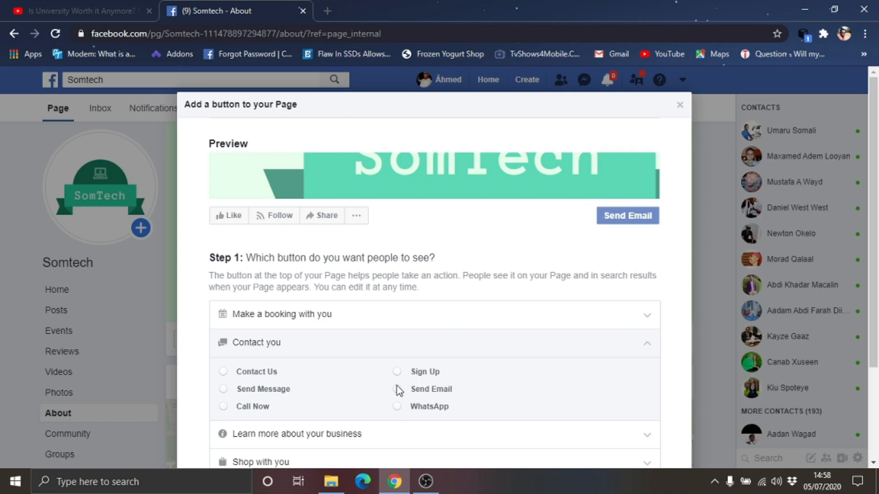
click(224, 407)
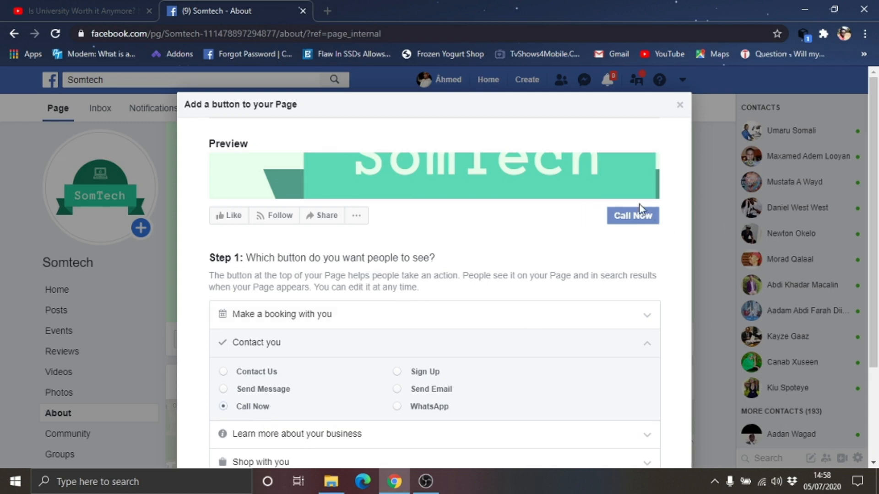
scroll(569, 344, down, 3)
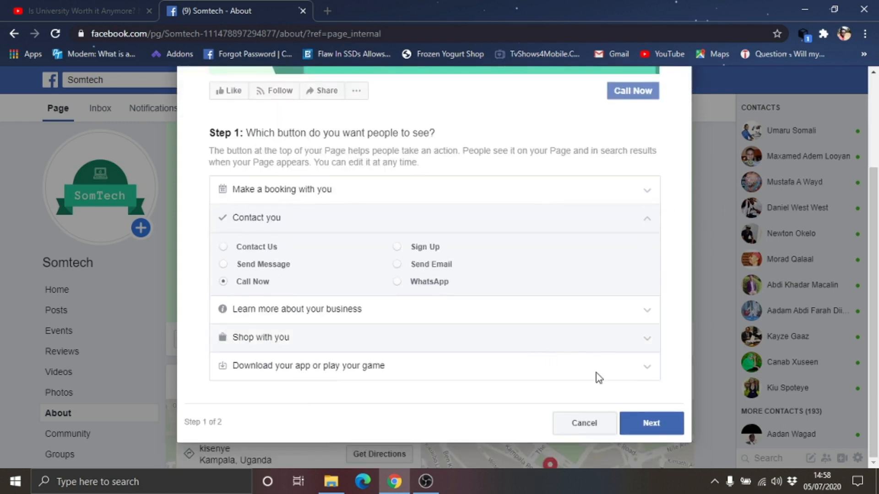
click(656, 426)
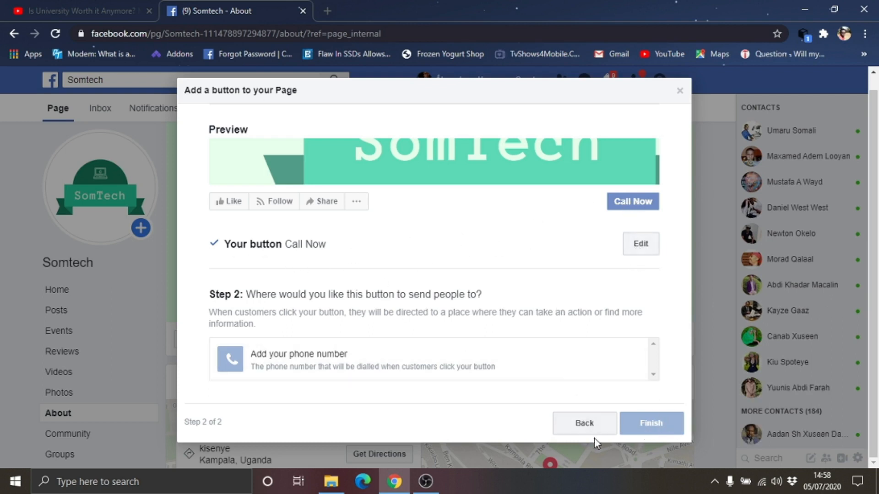
Open the phone number entry for the Call Now button and set its country code to Uganda (+256)
click(345, 358)
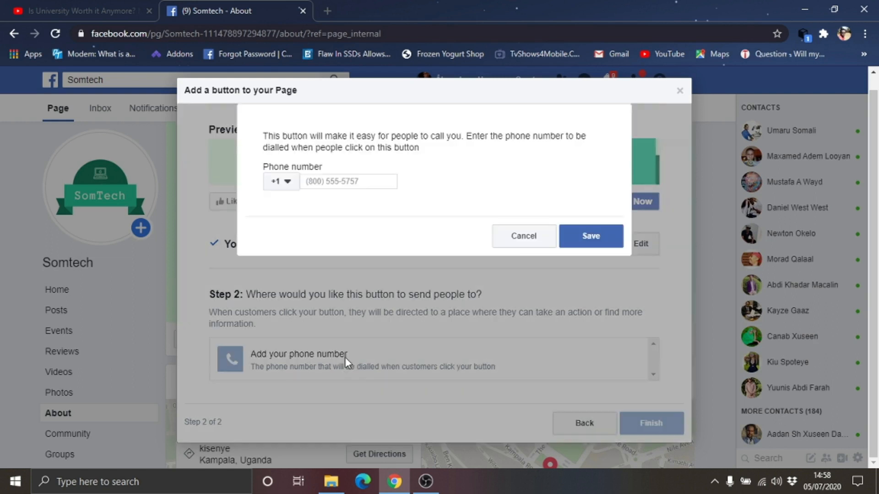
click(525, 242)
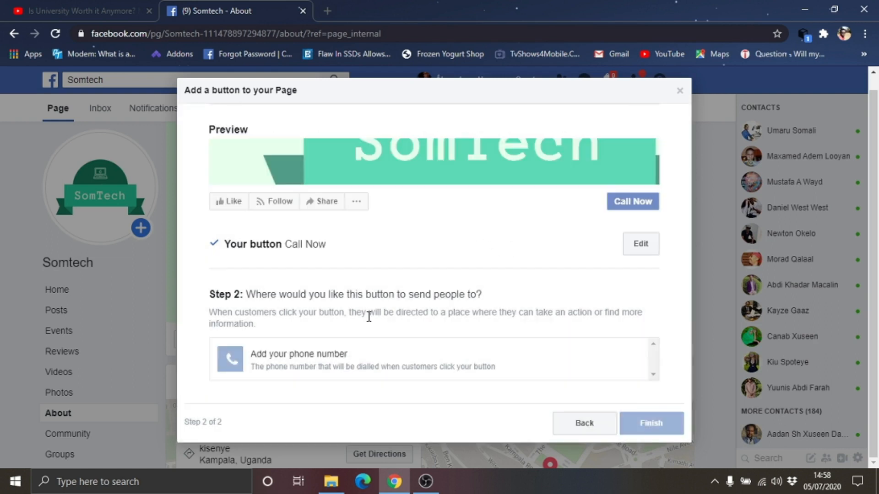
click(355, 355)
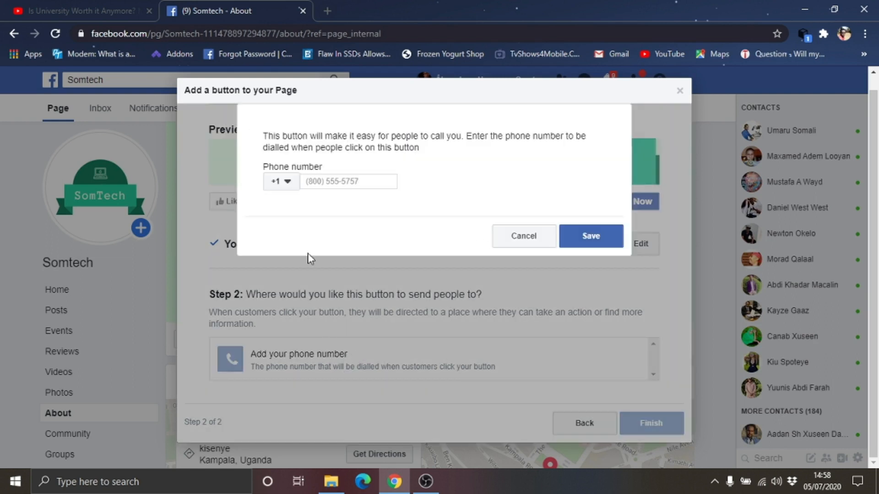
click(288, 182)
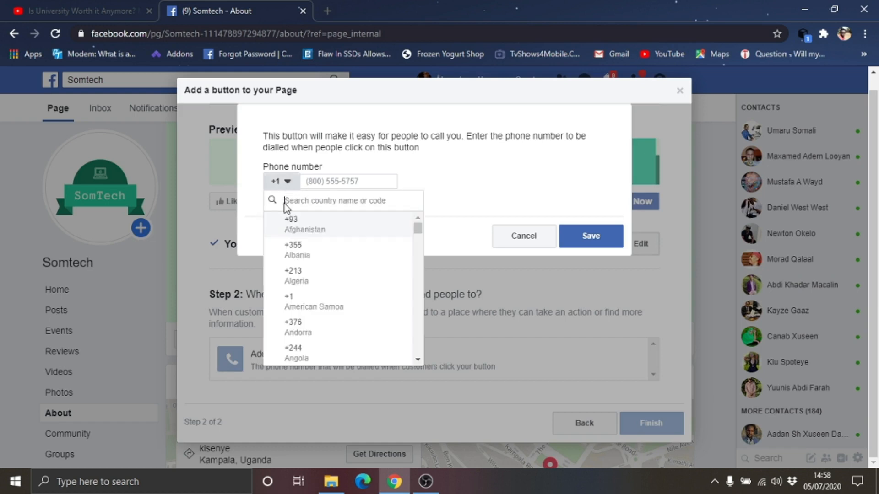
click(319, 200)
click(302, 223)
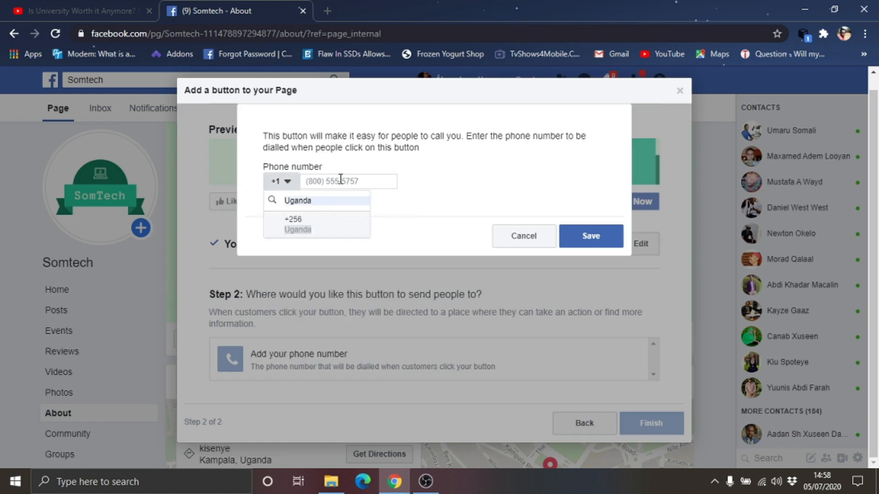
click(341, 181)
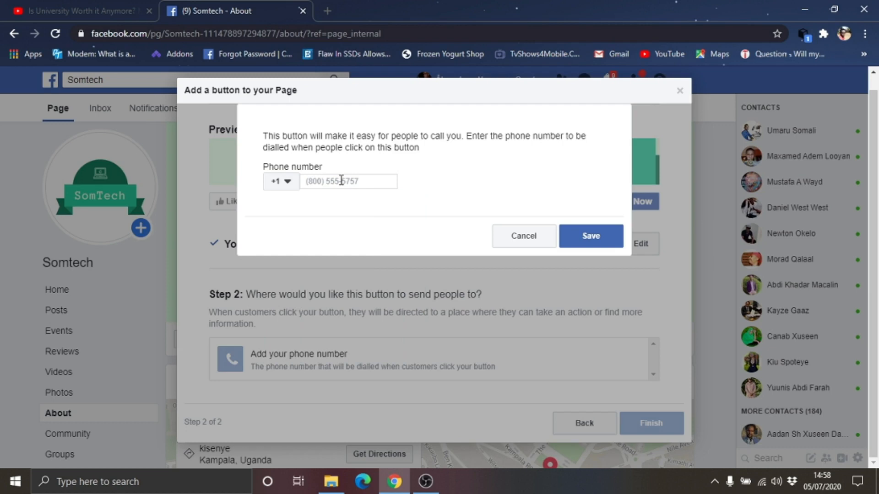
click(279, 183)
click(303, 199)
click(304, 224)
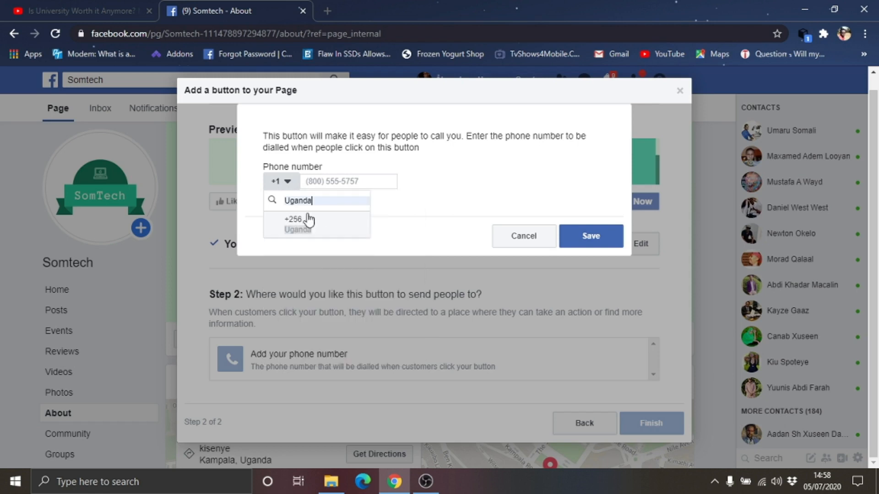
click(306, 224)
Enter the business phone number for the Call Now button, save it, and finish adding the button
click(338, 182)
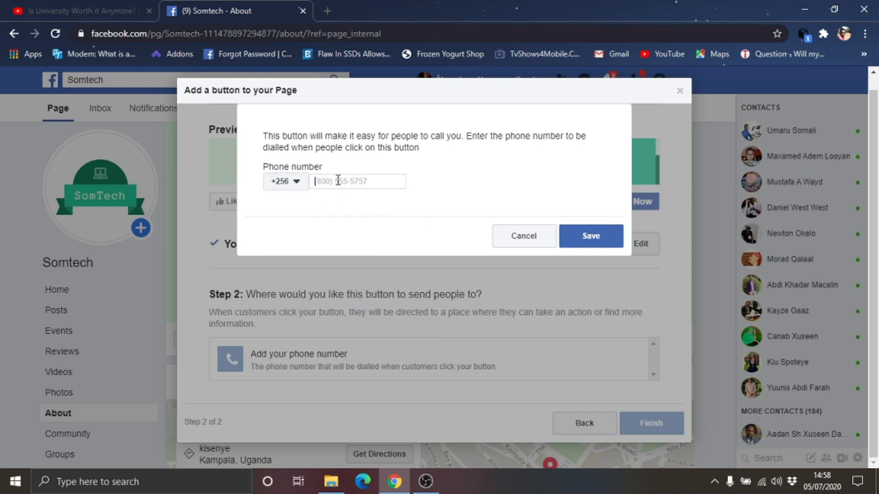
text(00)
key(BackSpace)
key(BackSpace)
text(0)
click(581, 241)
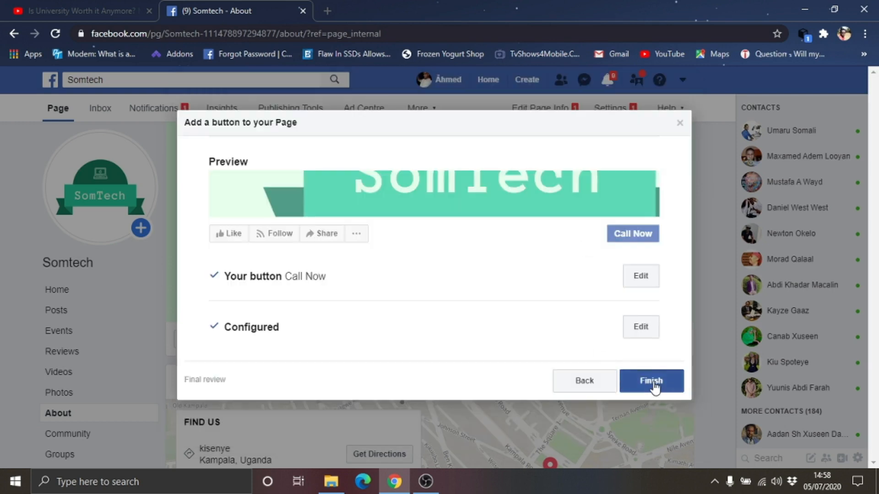
click(653, 385)
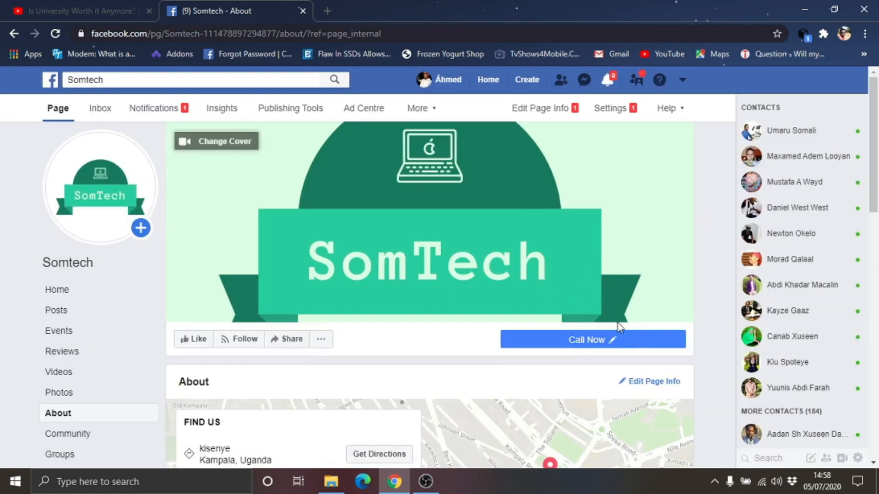
Examine the Call Now button's options and look through the Page's About section
mouse_move(597, 350)
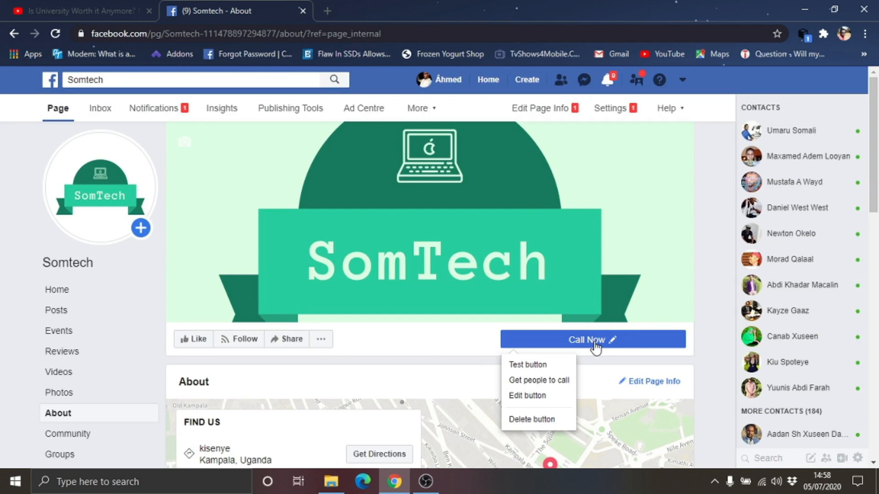
scroll(430, 350, down, 10)
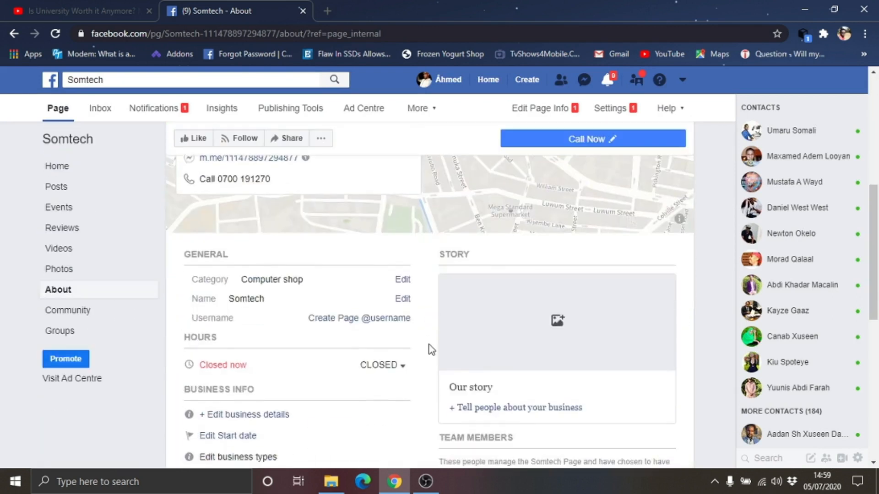
scroll(429, 350, up, 10)
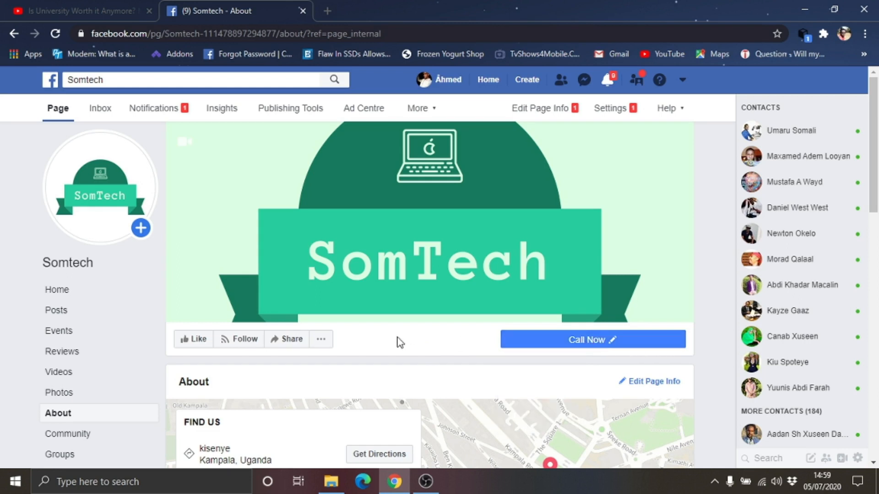
scroll(399, 343, down, 4)
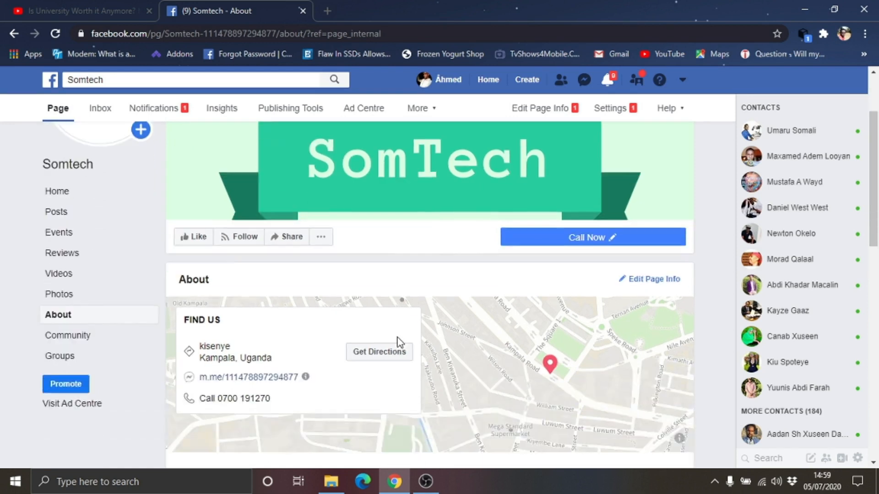
scroll(398, 342, up, 4)
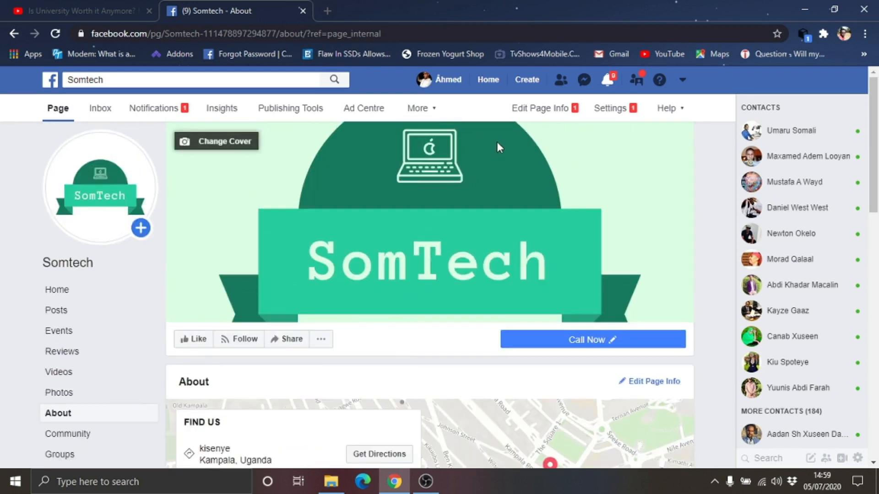
Open the Page's General settings, try the Page unpublished option under Page visibility, and cancel without saving
click(545, 115)
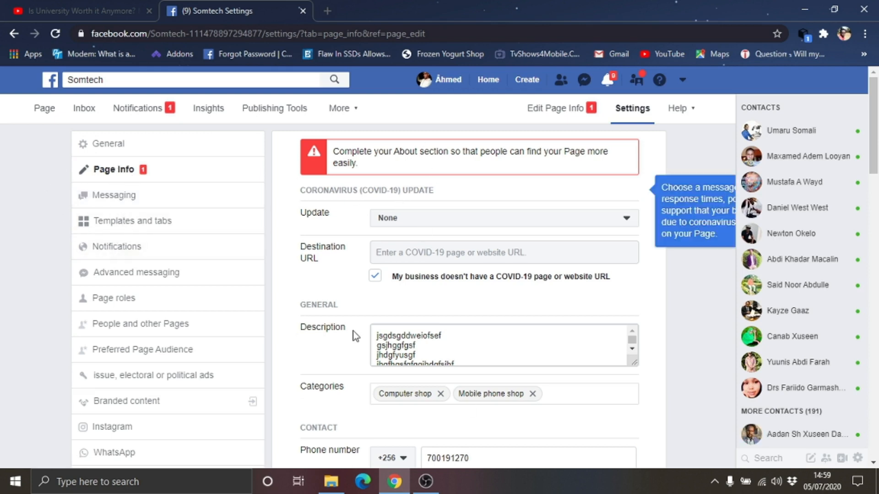
click(108, 147)
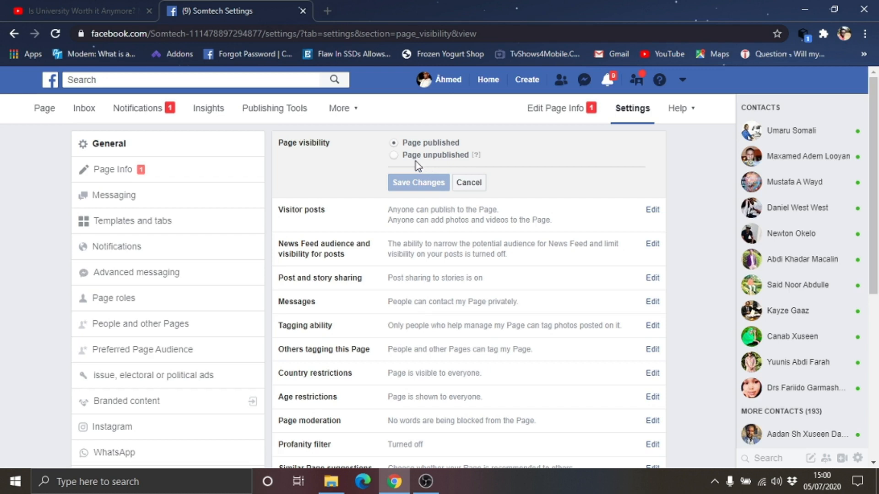
click(392, 156)
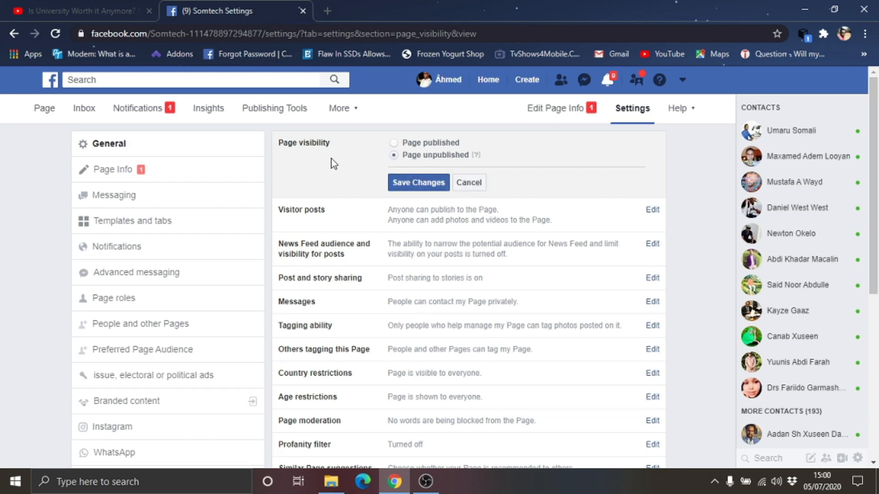
click(476, 183)
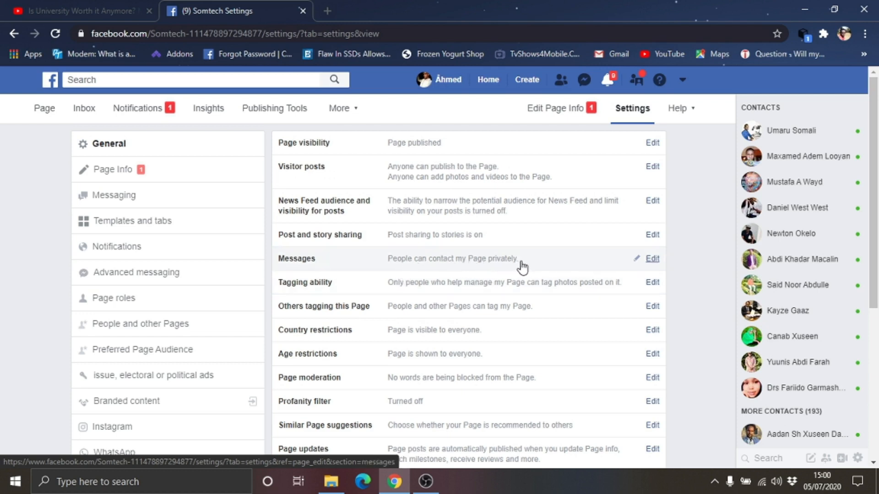
Examine the Messages setting for private contact, switching its option off and on, and close it without saving
click(651, 259)
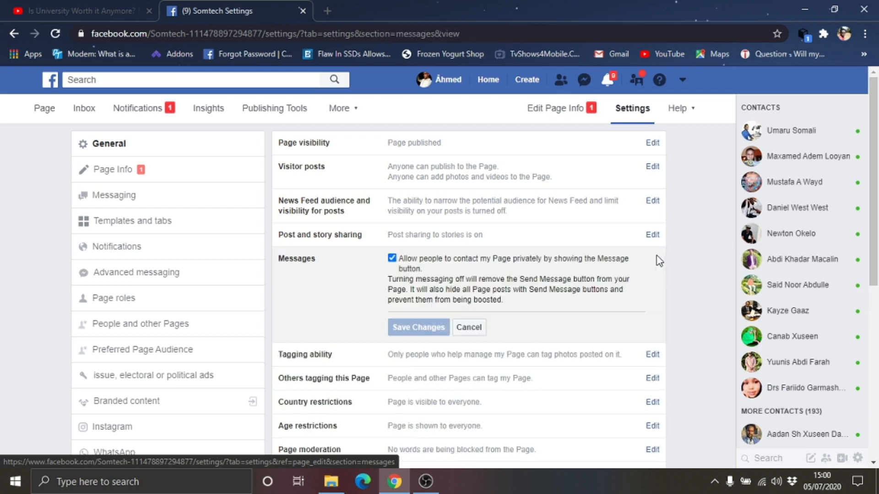
click(392, 259)
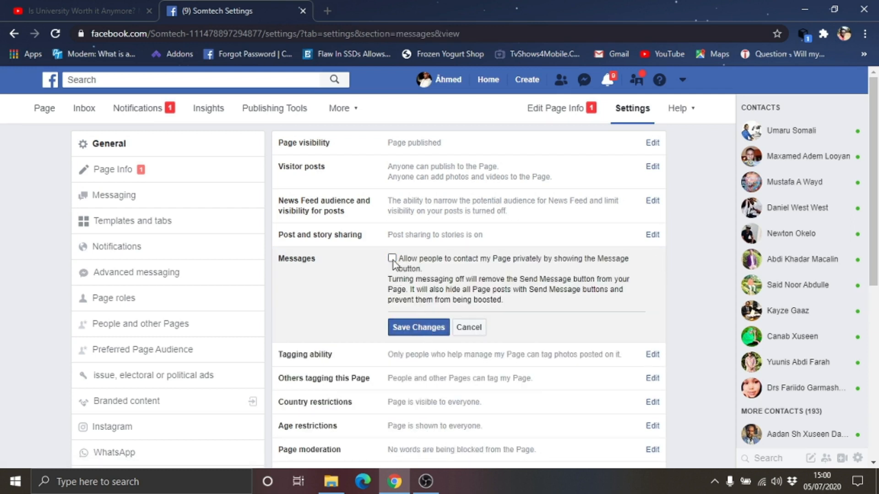
click(392, 259)
click(468, 327)
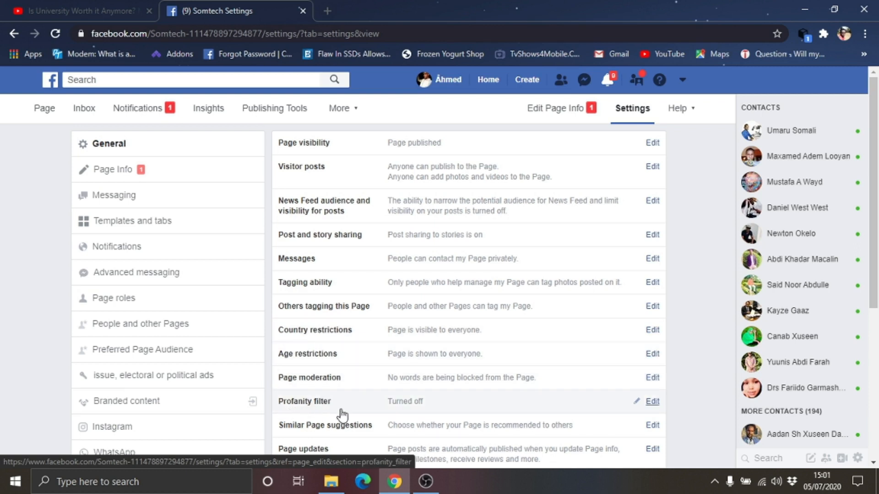
Look through the remaining General settings down to Download Page, Merge Pages and Remove Page
scroll(337, 414, down, 1)
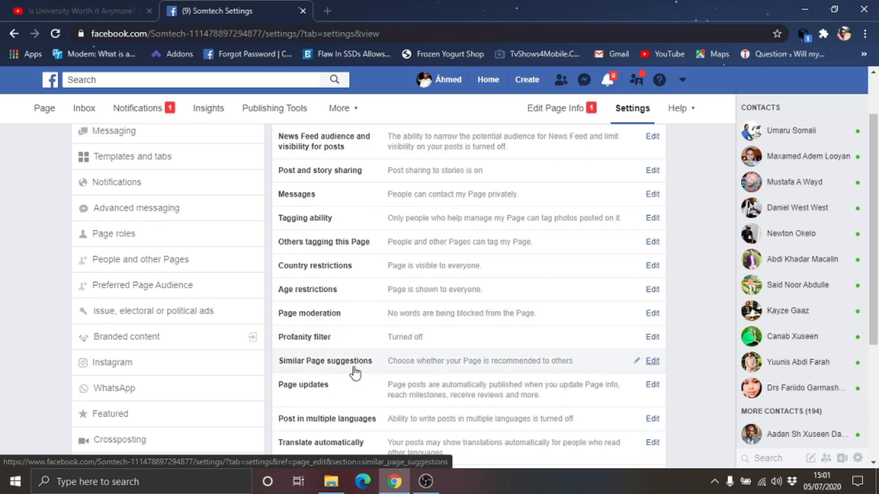
scroll(323, 424, down, 2)
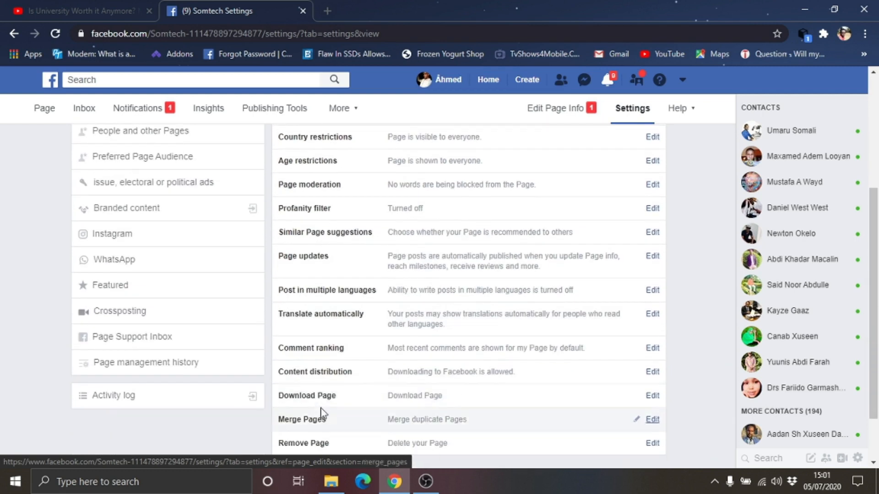
scroll(326, 386, down, 1)
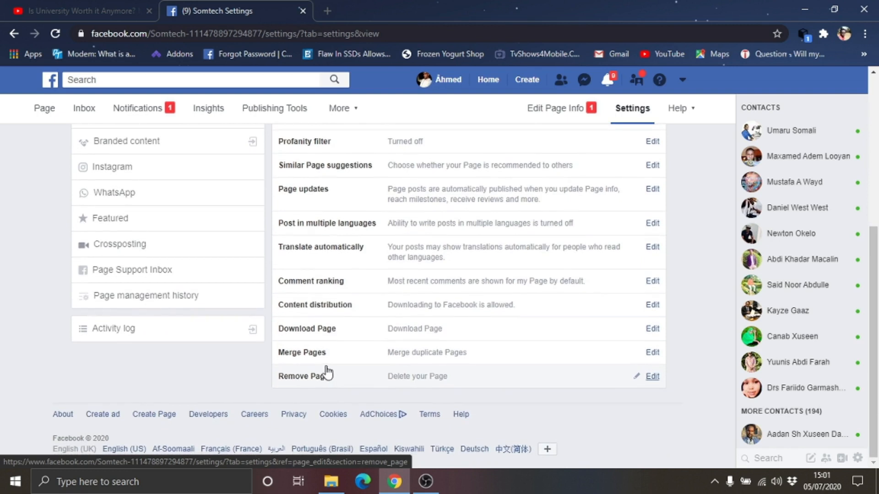
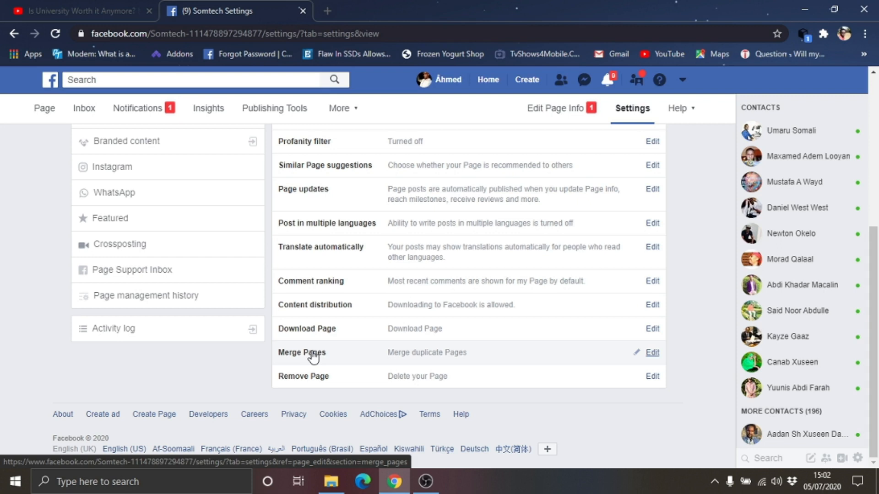
Open the Page's Messaging settings and turn on Show a greeting for starting a Messenger conversation
scroll(313, 356, up, 5)
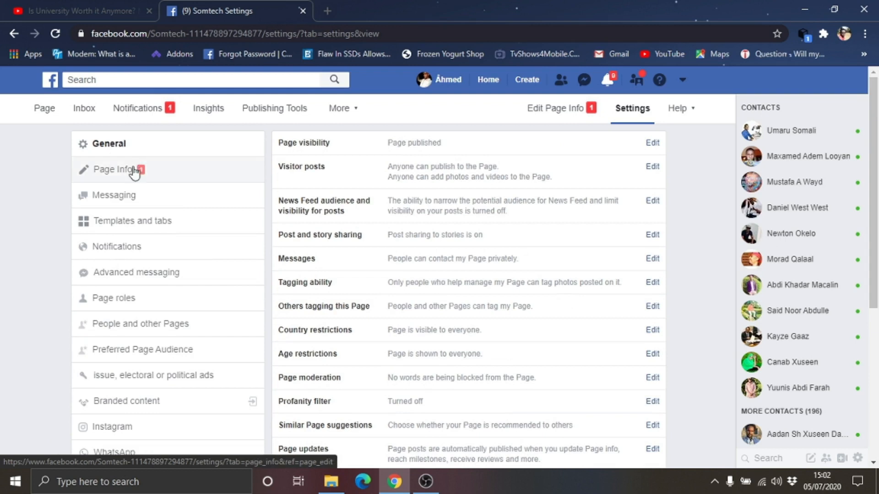
click(123, 200)
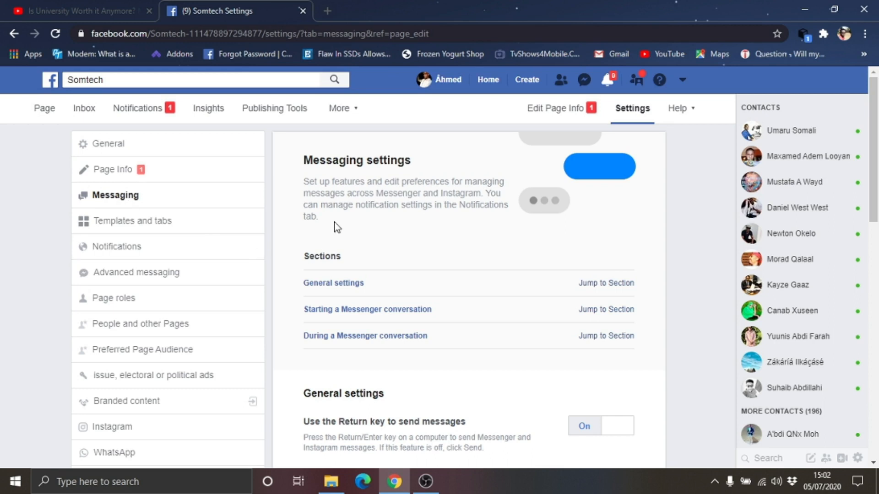
scroll(328, 167, down, 2)
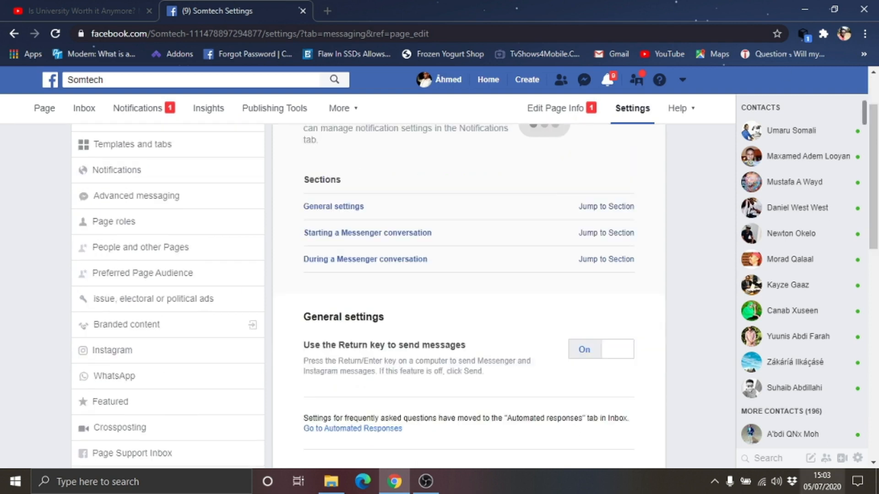
scroll(476, 367, up, 2)
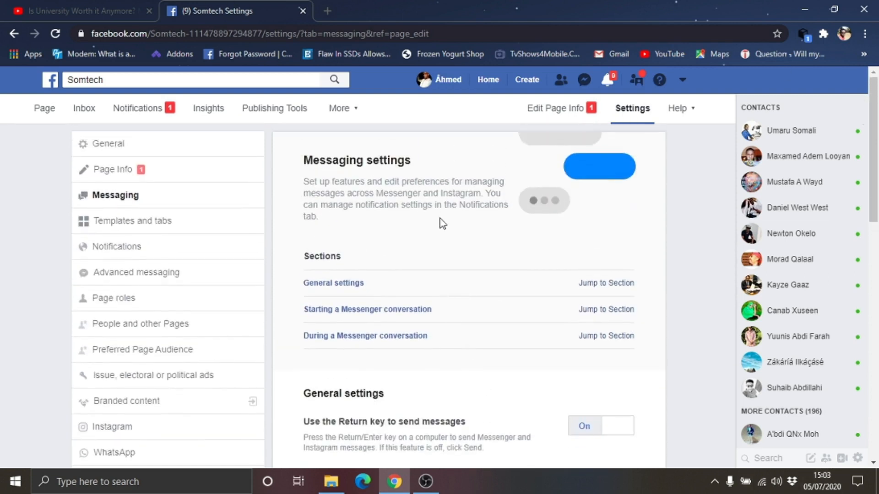
scroll(396, 354, down, 5)
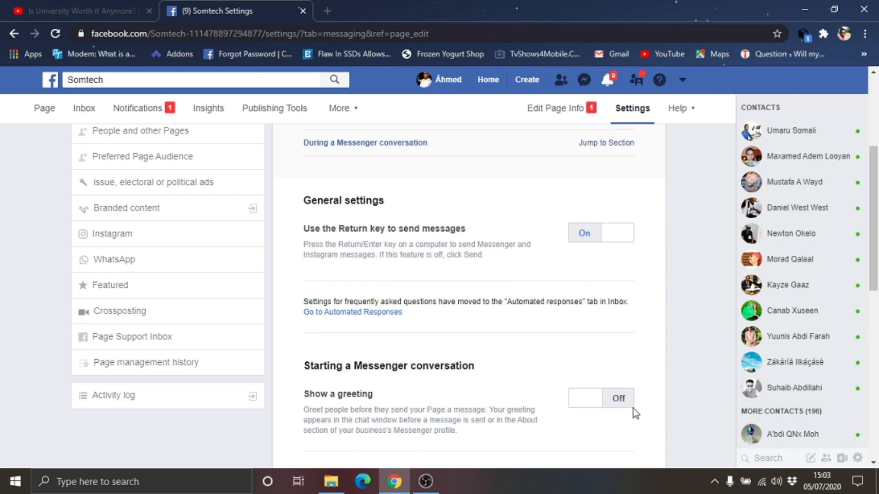
scroll(307, 344, down, 1)
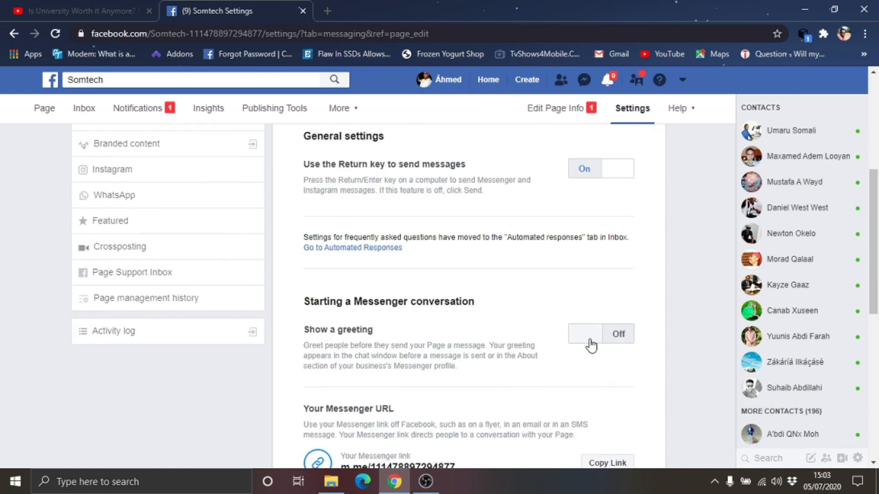
click(629, 338)
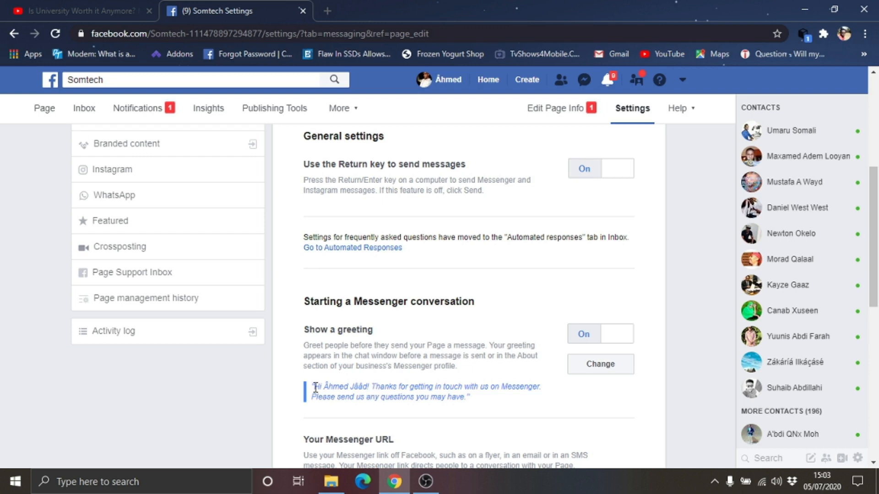
drag(314, 388, 479, 402)
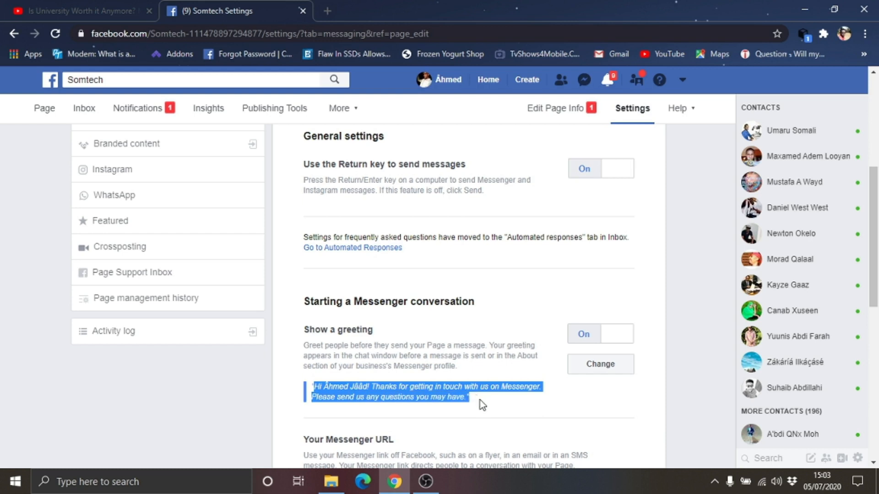
click(484, 407)
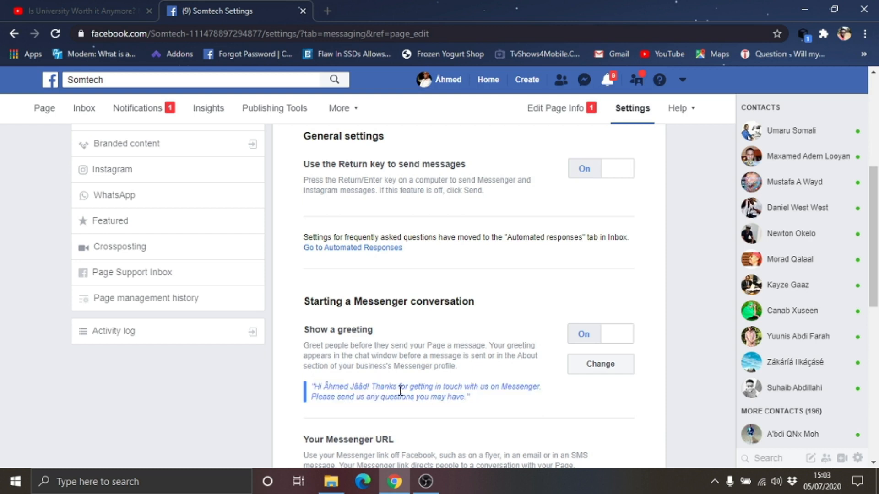
Open the Messenger greeting for editing and look over its text and phone preview
click(615, 366)
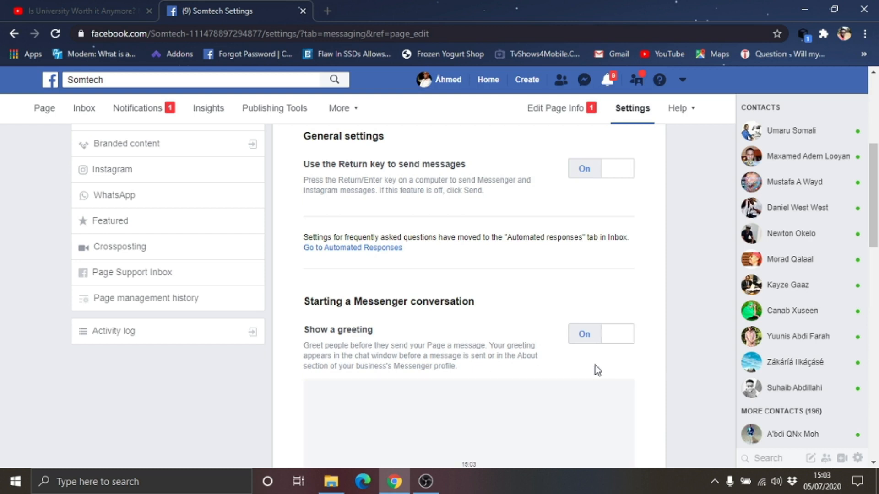
scroll(500, 416, down, 3)
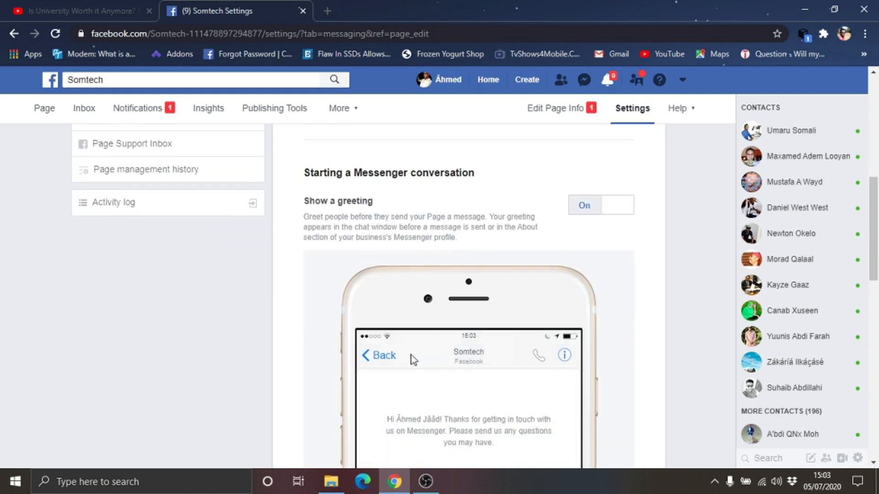
scroll(473, 384, down, 7)
scroll(474, 384, up, 3)
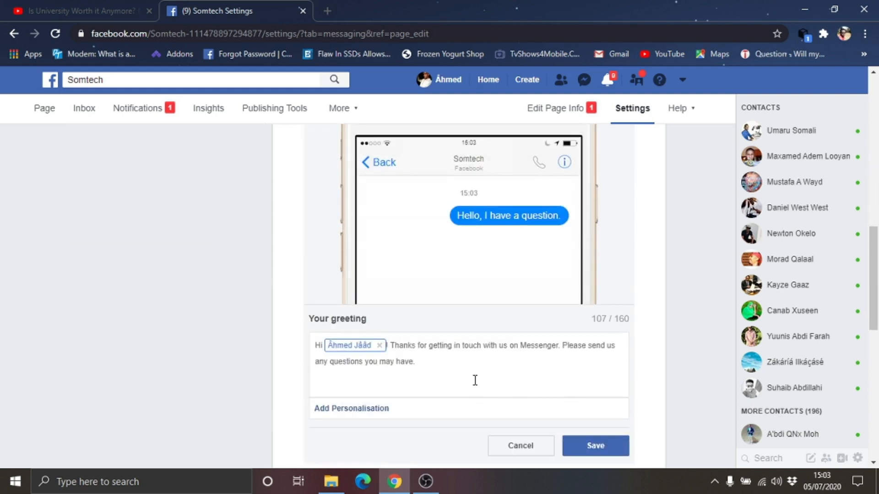
scroll(432, 394, down, 3)
scroll(433, 396, up, 2)
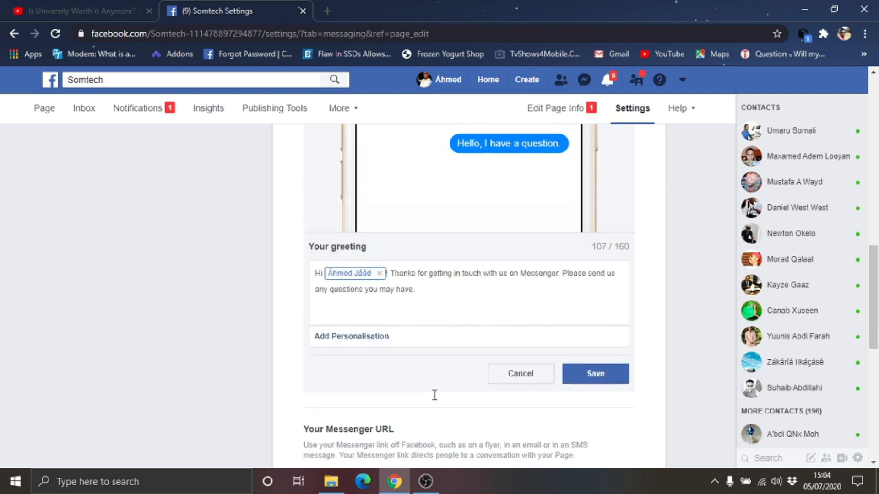
scroll(455, 254, up, 3)
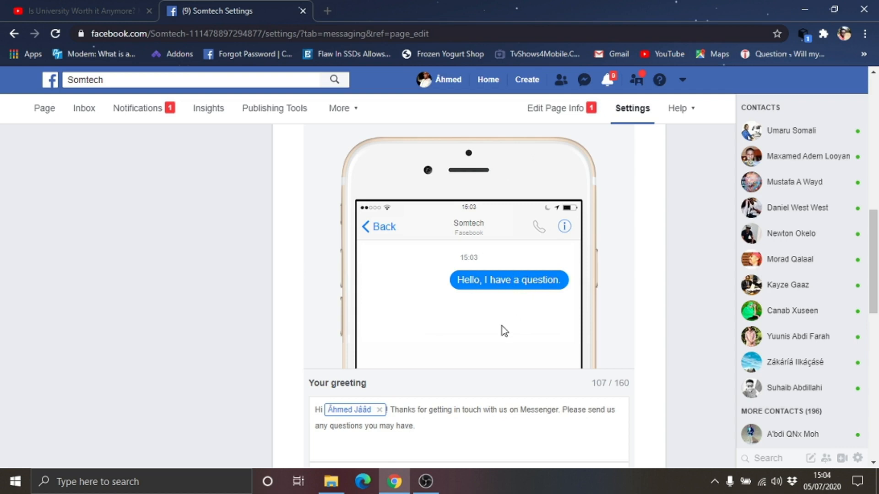
scroll(480, 343, down, 3)
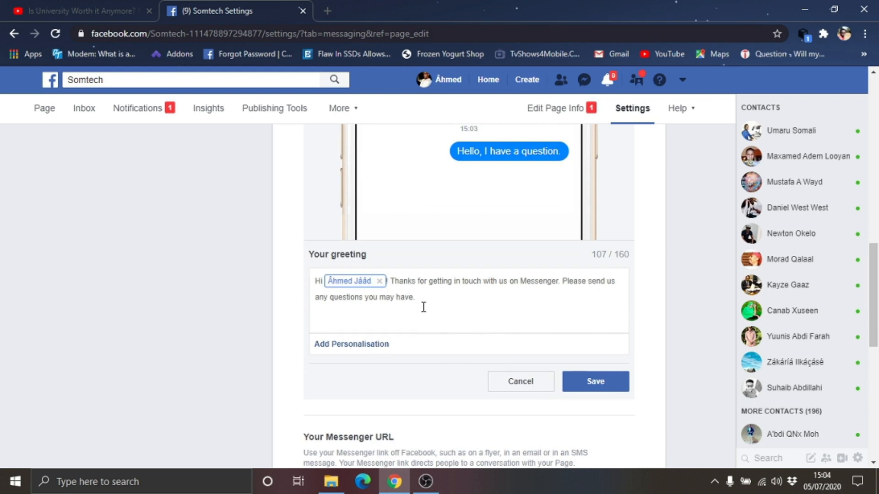
drag(428, 299, 315, 283)
key(BackSpace)
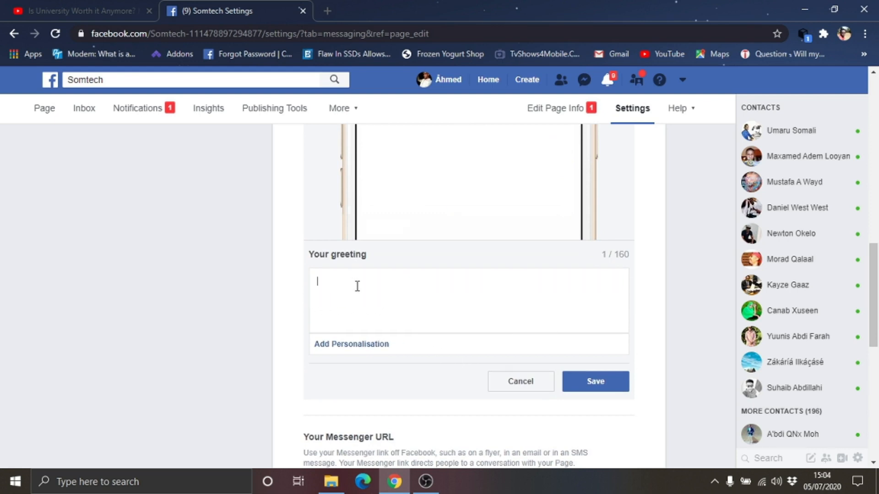
key(ctrl+z)
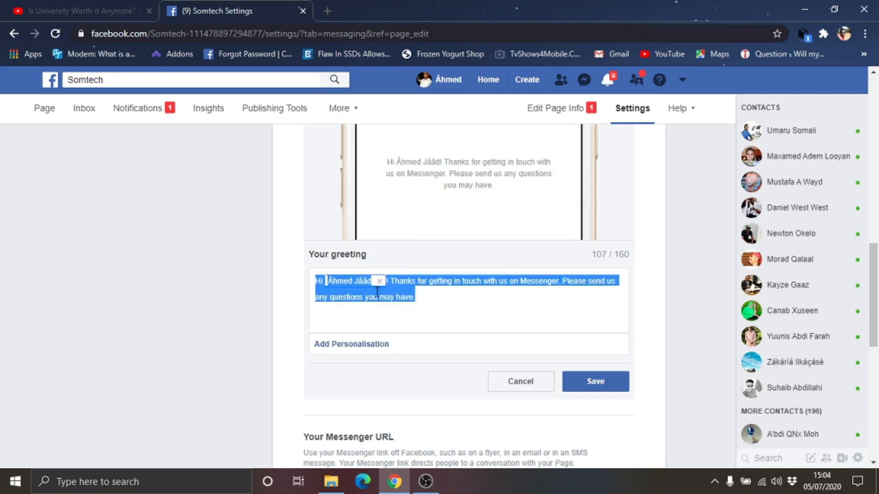
Replace the greeting text after the recipient's name with "sedid tahay" and save the greeting
click(422, 280)
drag(388, 280, 429, 295)
key(BackSpace)
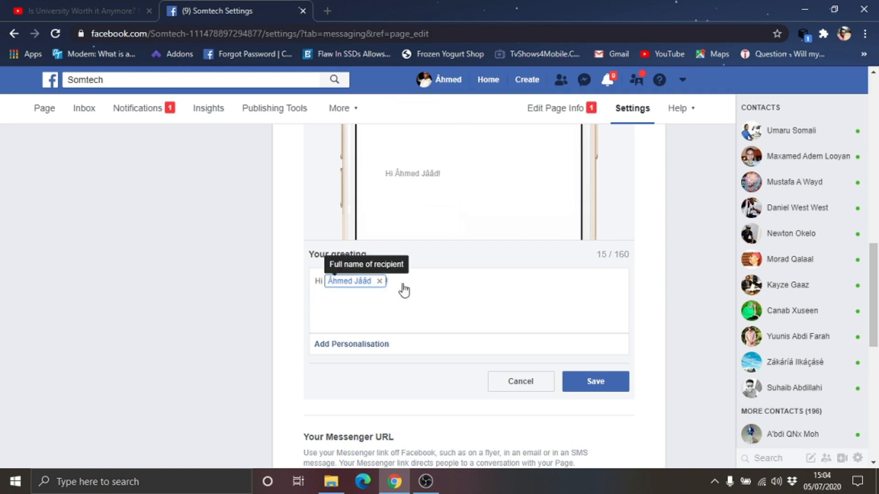
text(hiw are)
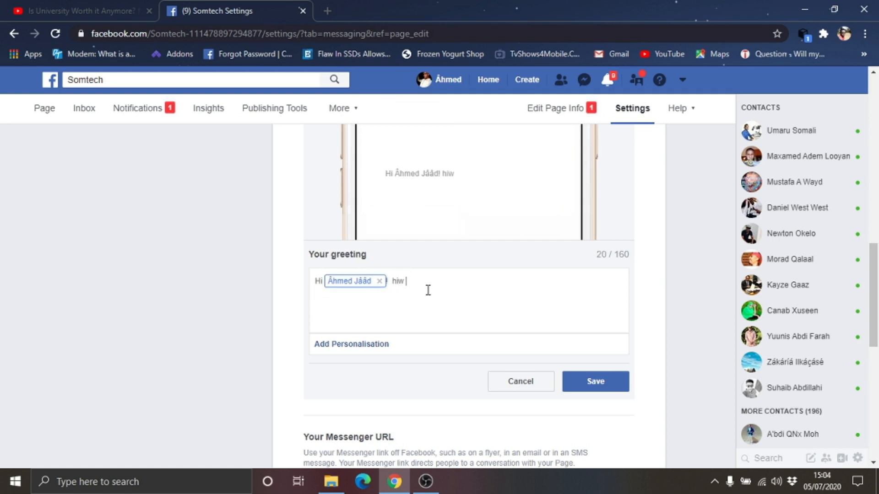
key(BackSpace)
key(BackSpace)
key(BackSpace)
key(BackSpace)
key(BackSpace)
key(BackSpace)
key(BackSpace)
text(sedid tahay)
click(602, 388)
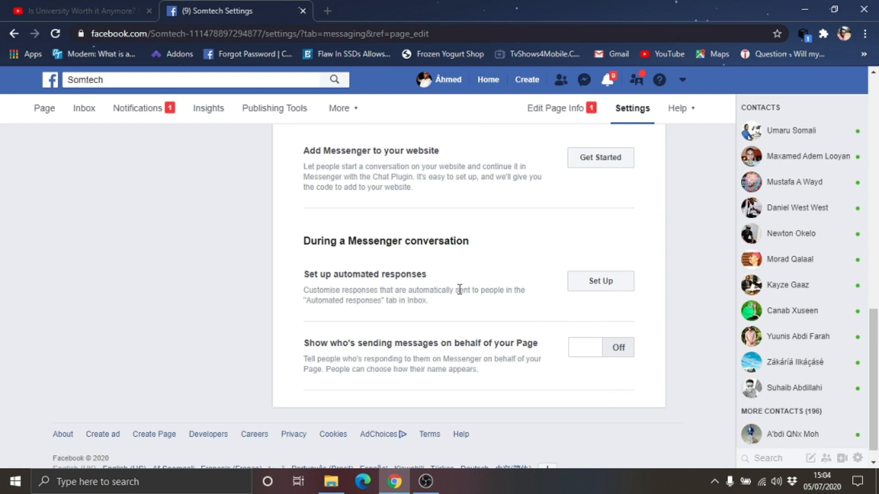
Review the saved greeting and the remaining Messaging settings, and open the setup for automated responses
scroll(503, 288, up, 4)
scroll(556, 293, up, 4)
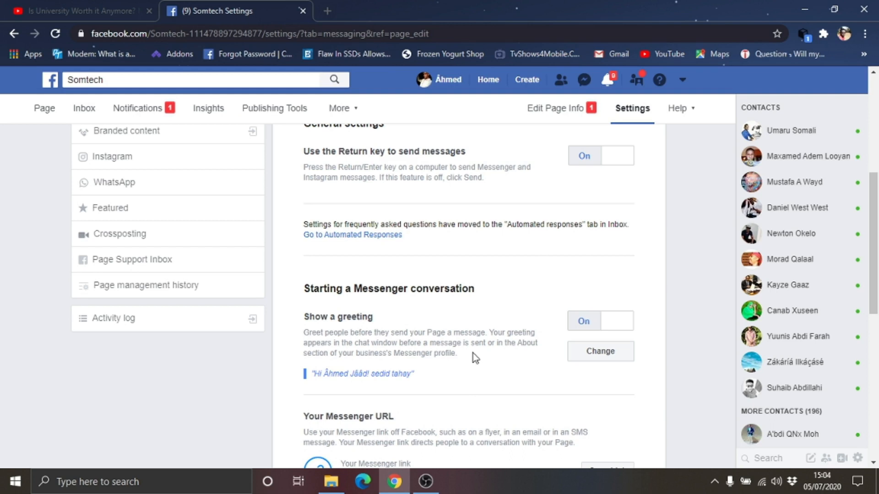
scroll(473, 353, down, 4)
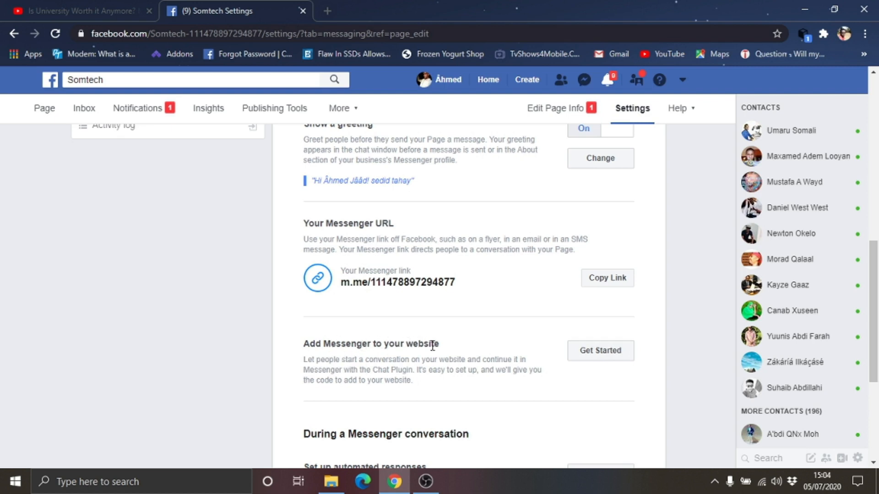
scroll(445, 362, down, 3)
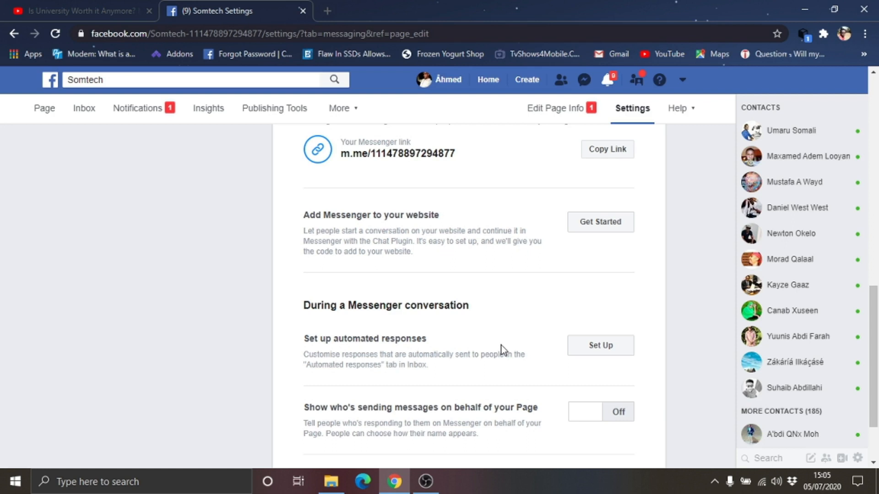
click(618, 353)
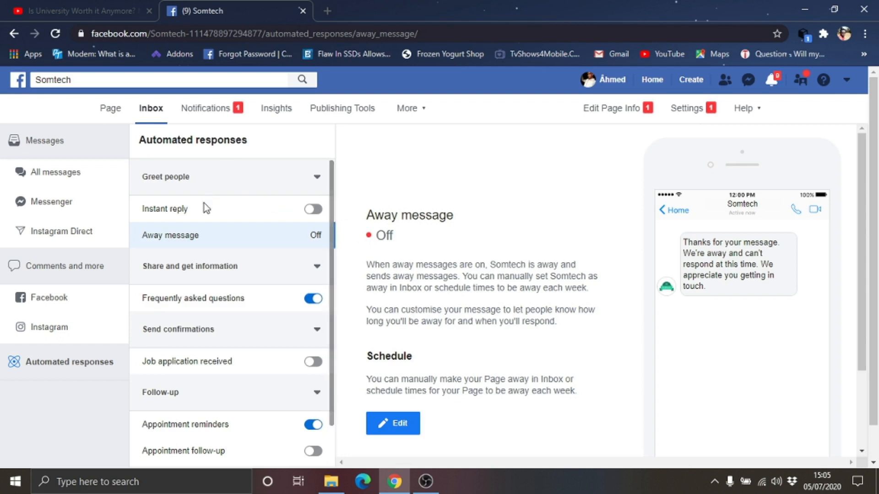
Turn on Instant reply in the Greet people group of the automated responses
drag(397, 239, 313, 213)
click(435, 193)
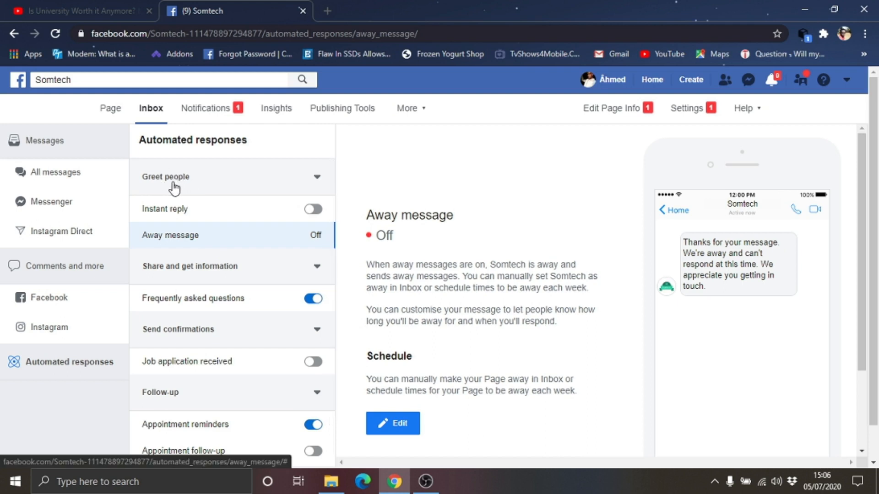
click(314, 181)
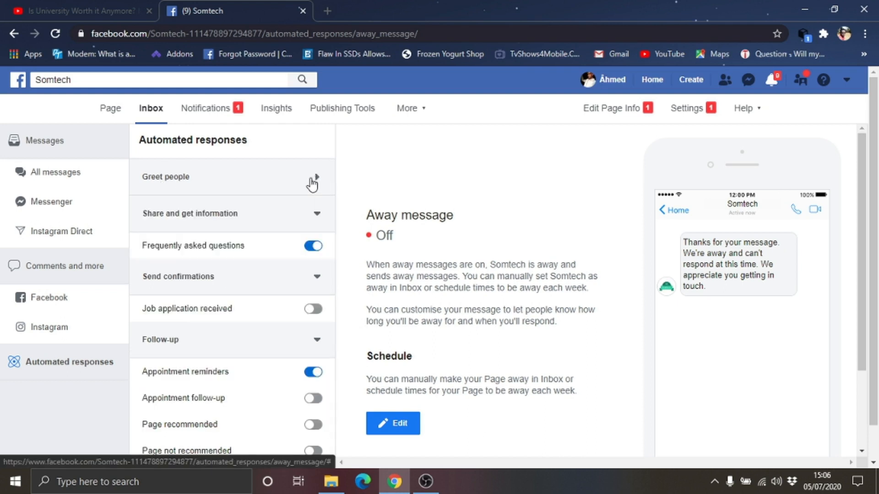
click(312, 180)
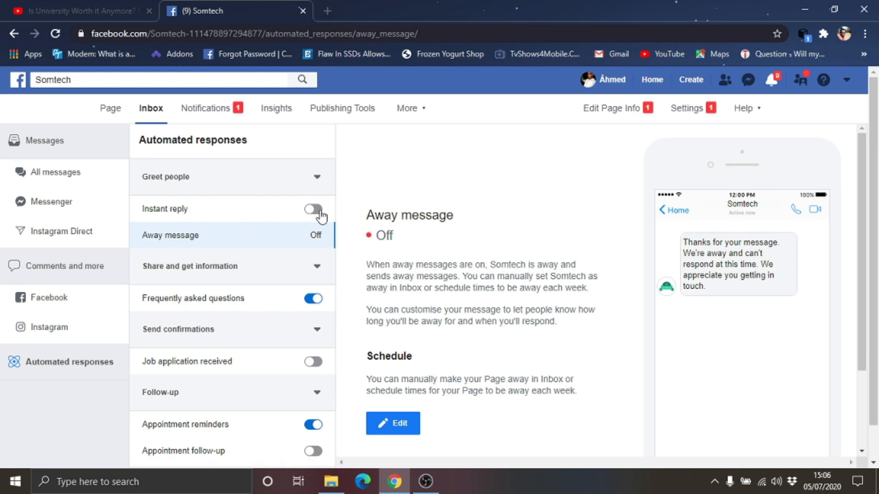
click(304, 211)
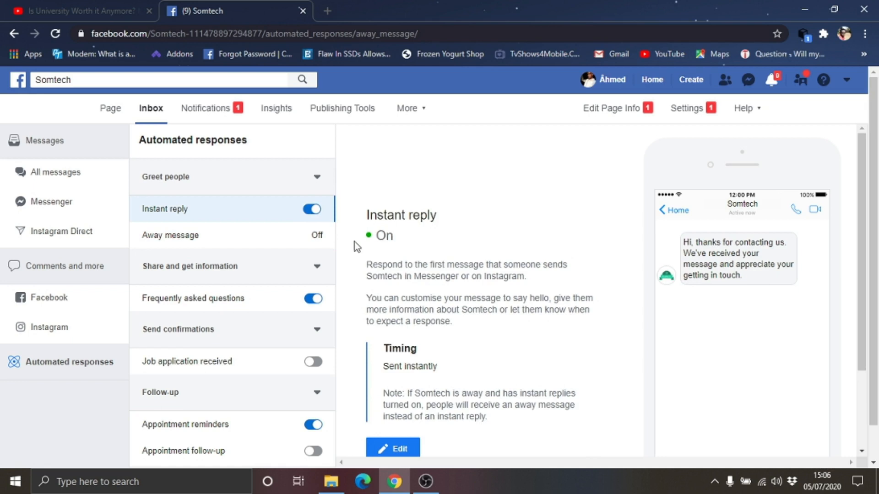
Examine the Away message's timing and message text in its editor and save it as it is
click(307, 239)
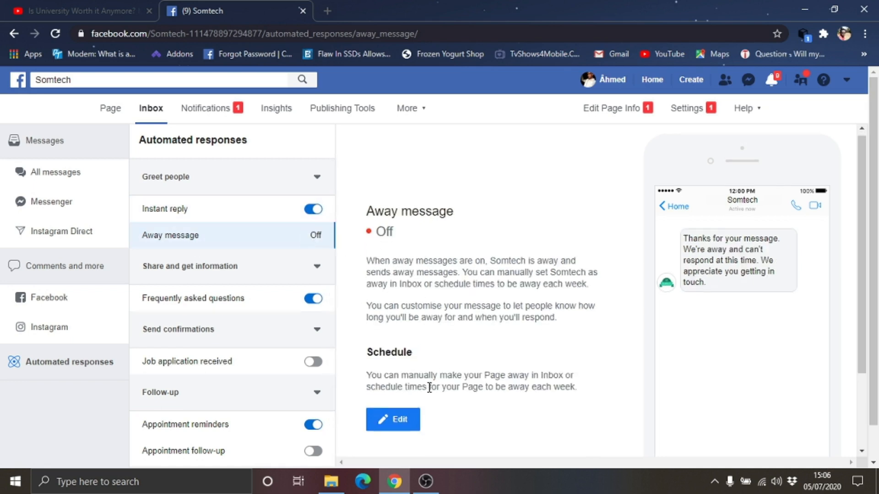
scroll(395, 306, down, 2)
scroll(630, 322, up, 2)
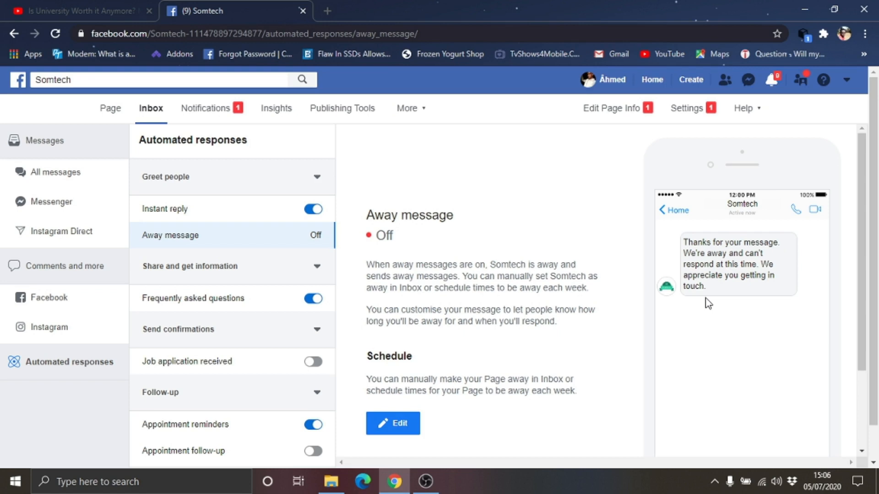
click(394, 426)
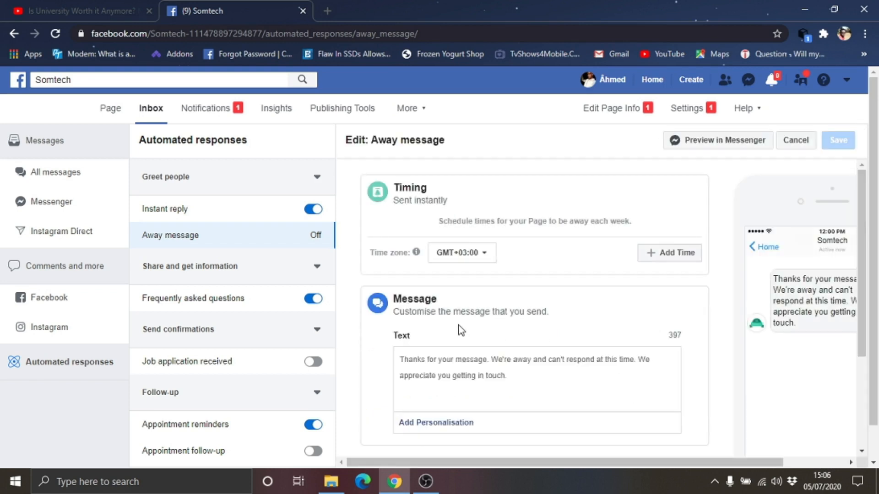
drag(512, 376, 400, 360)
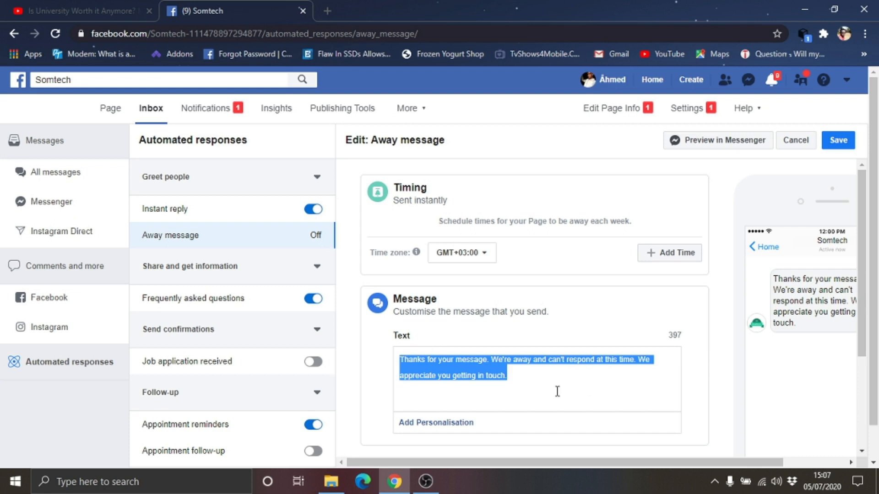
scroll(556, 393, down, 1)
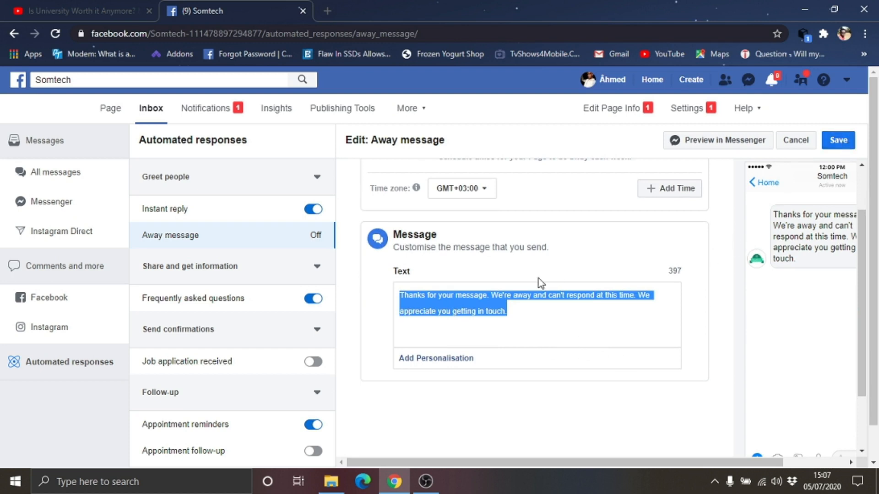
scroll(860, 174, up, 1)
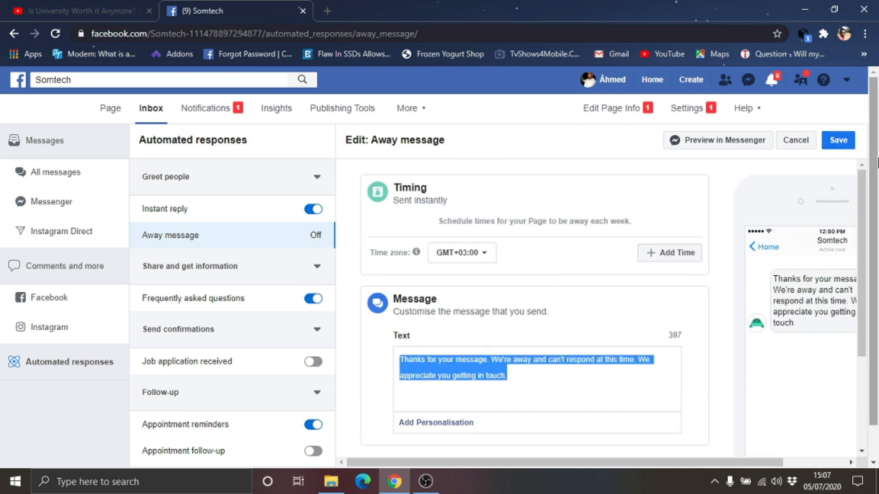
click(832, 147)
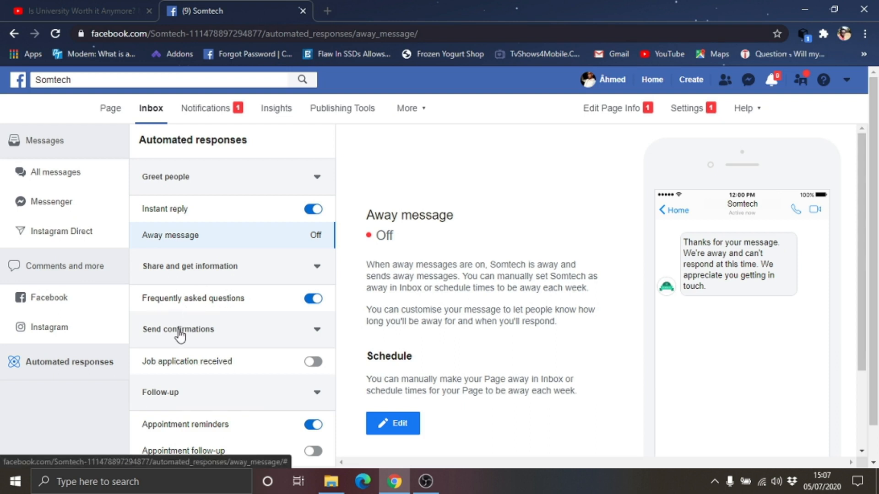
Add the frequently asked question "ASC" with the automated response "WCS" and save it
click(205, 298)
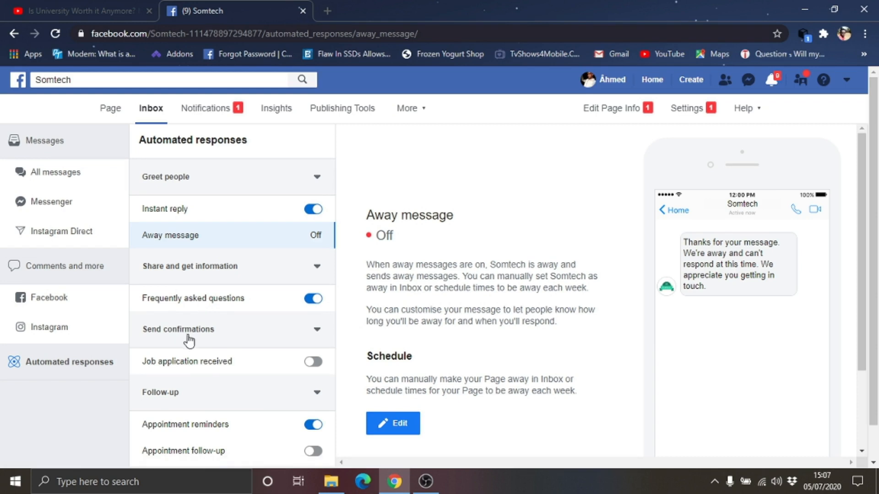
click(207, 250)
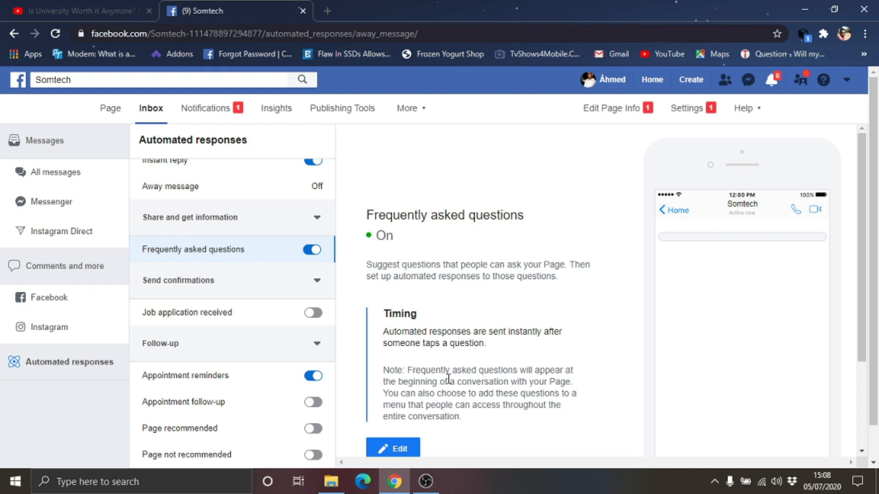
scroll(441, 387, down, 3)
click(395, 326)
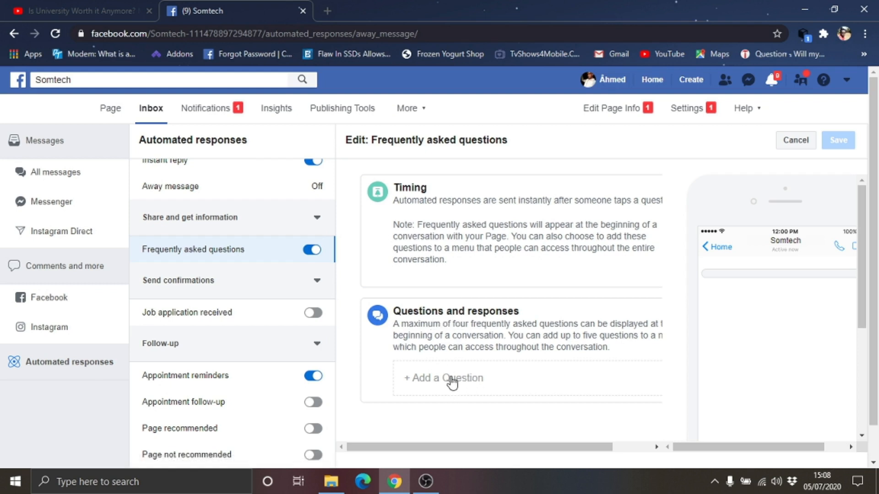
click(451, 378)
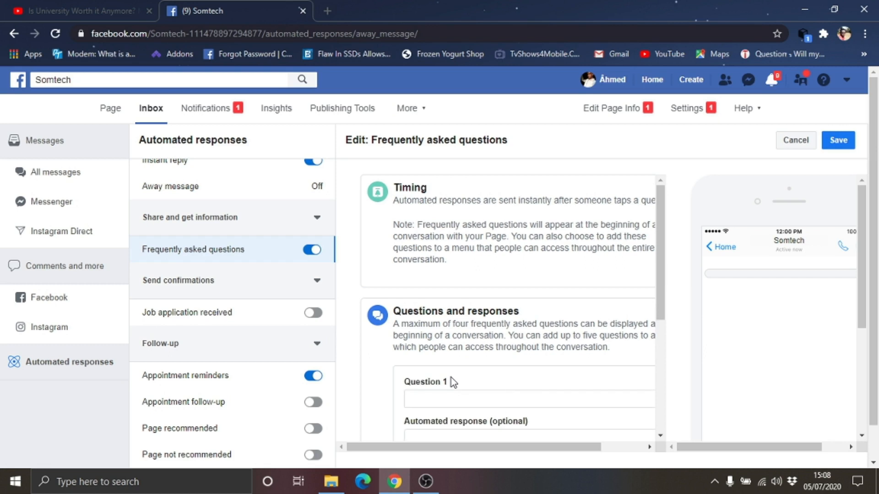
click(465, 398)
text(ASC)
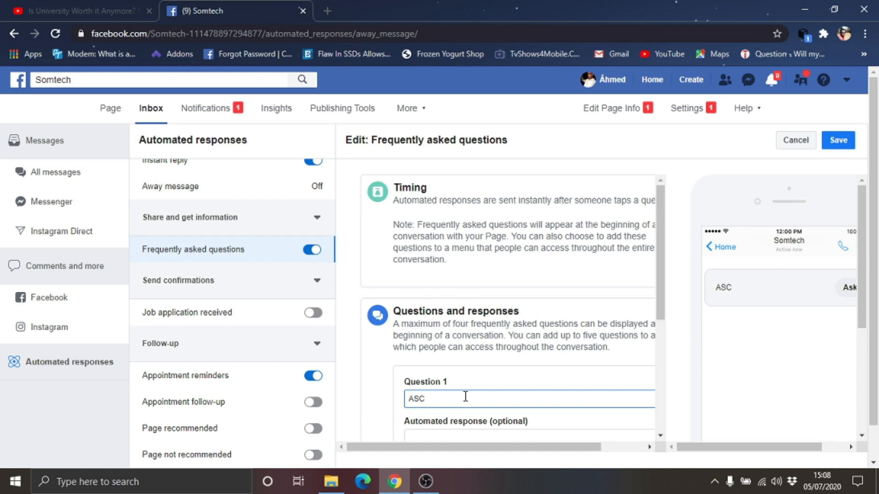
scroll(465, 396, down, 3)
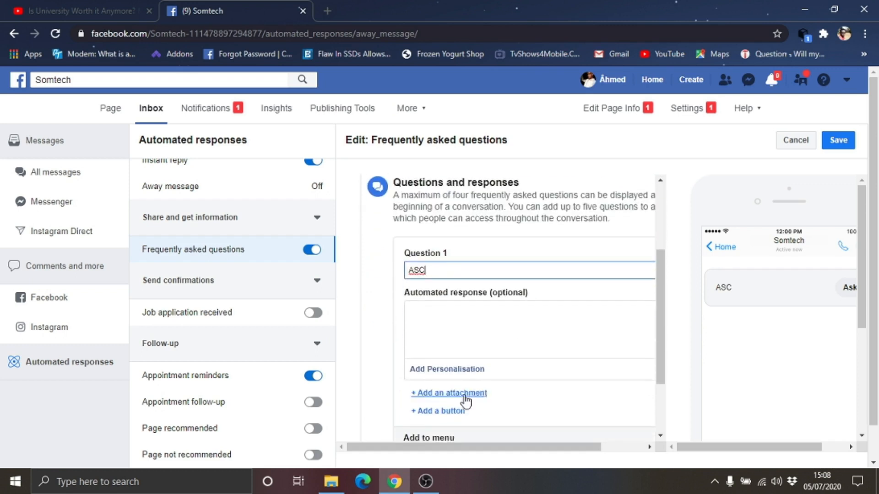
click(465, 333)
text(WCS)
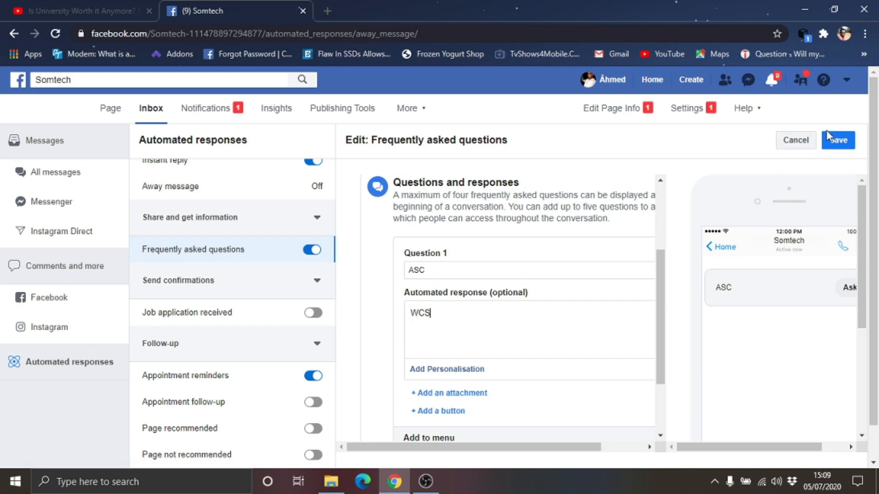
click(840, 142)
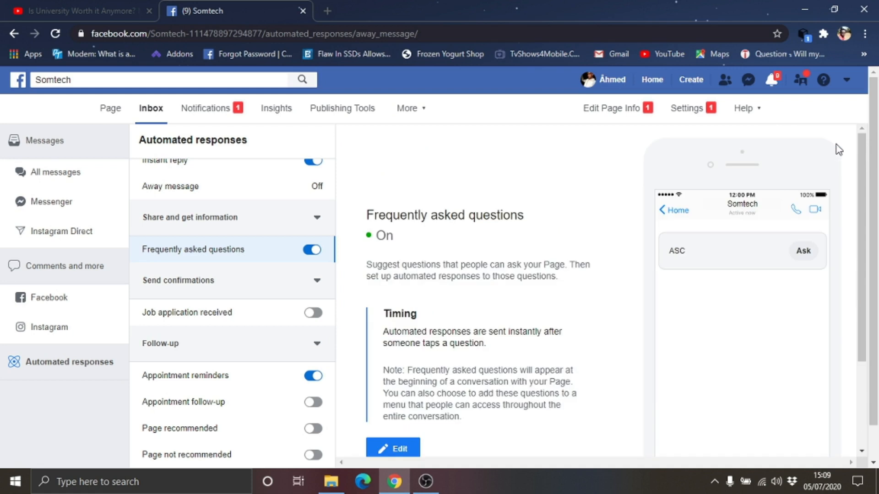
Reopen the frequently asked questions for editing and add question 2, "MAXAAD IIBISAAN", with the response "DFSDFSDFGF DGFJHDFSDFSDFDF"
scroll(472, 380, down, 3)
click(398, 335)
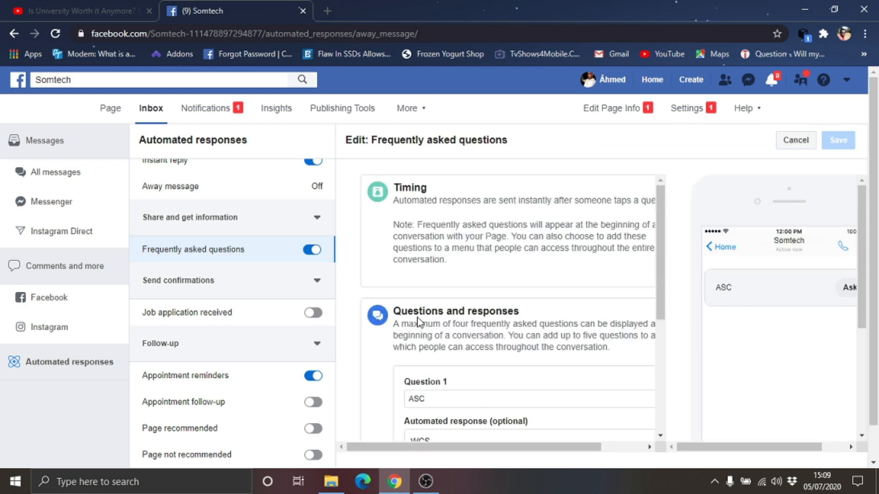
scroll(453, 312, down, 3)
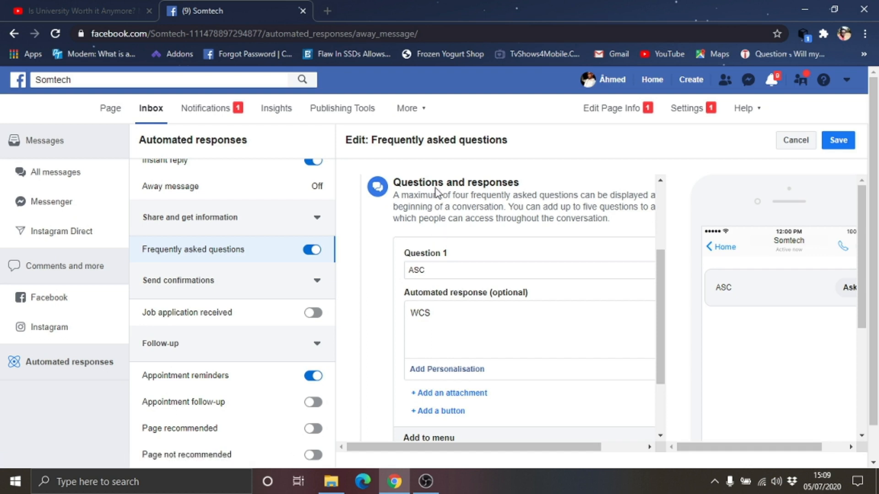
scroll(447, 308, down, 2)
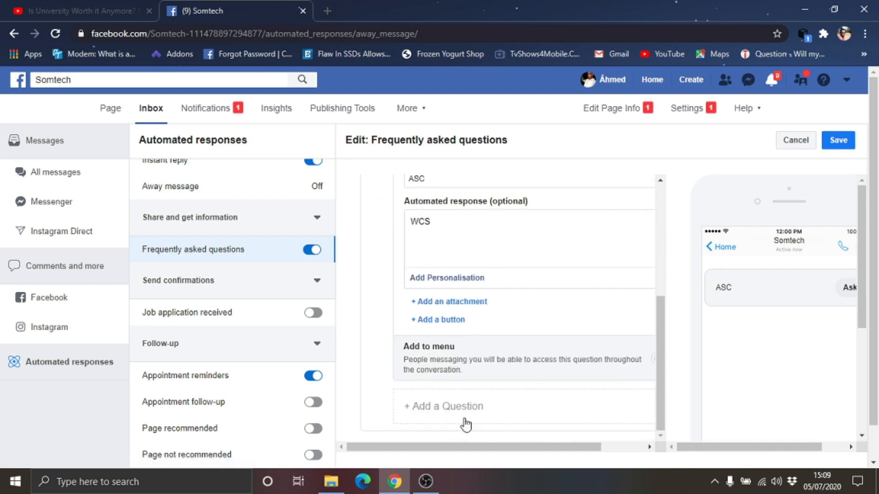
click(460, 406)
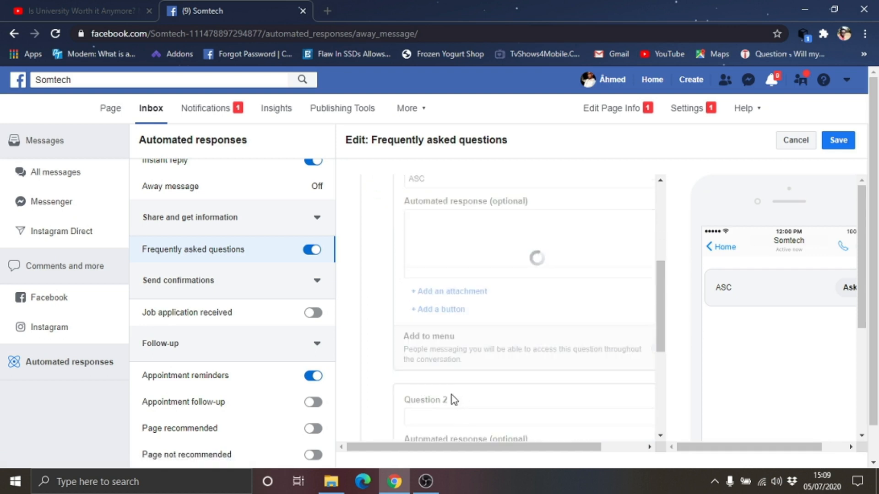
scroll(452, 229, down, 4)
click(463, 240)
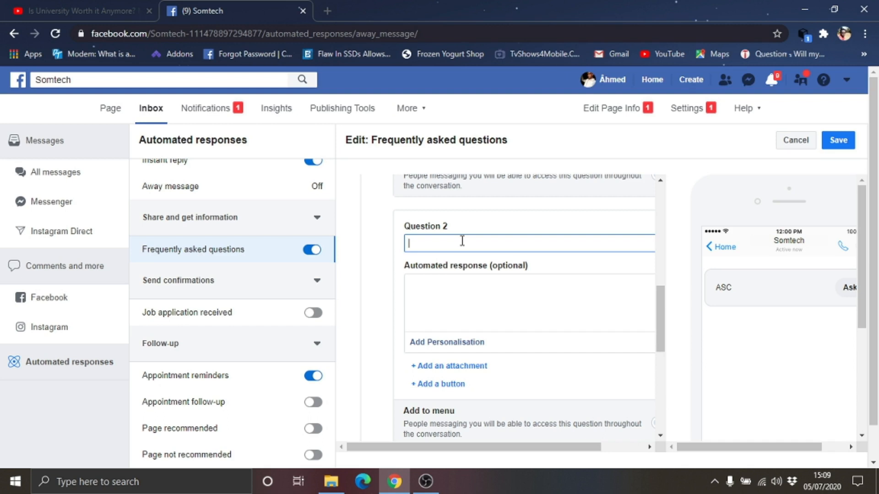
text(MAXAAD )
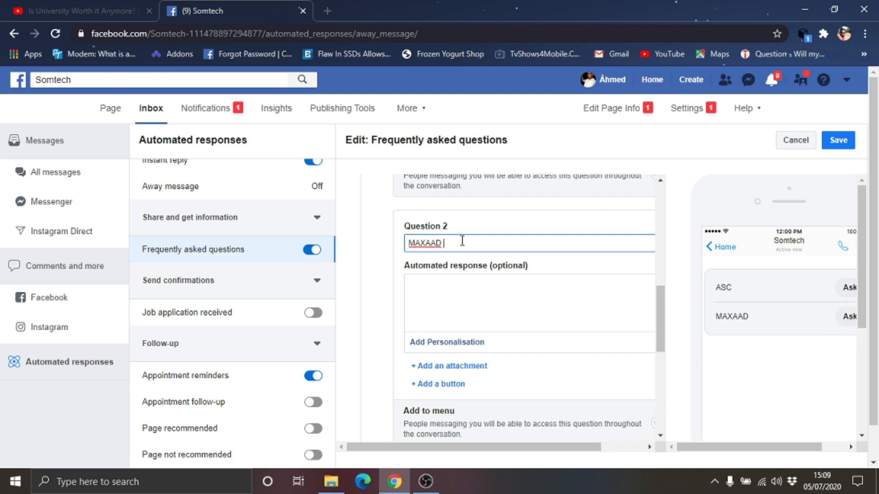
text(IIBISAAN)
click(484, 317)
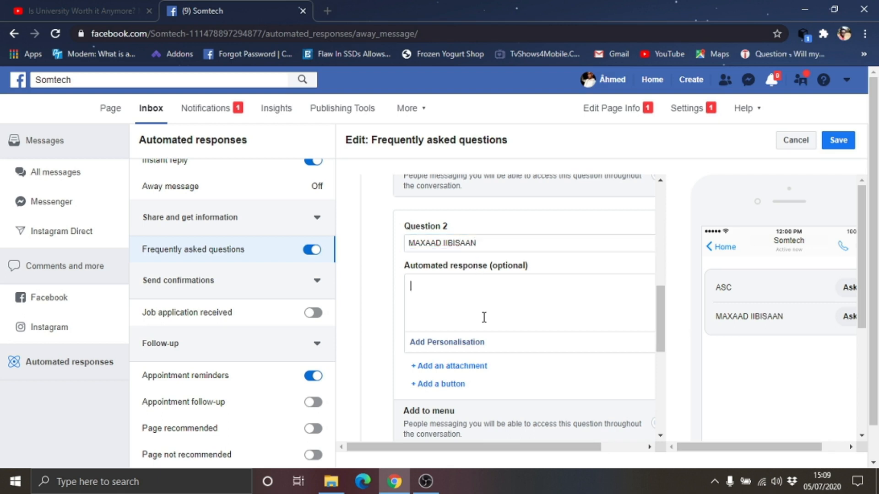
text(DFSDFSDFGF DGFJHDFSDFSDFDF)
Fill in question 3 as "FTTRT" with the automated response "DFGDSFGSDGG" and save the frequently asked questions
scroll(522, 325, down, 3)
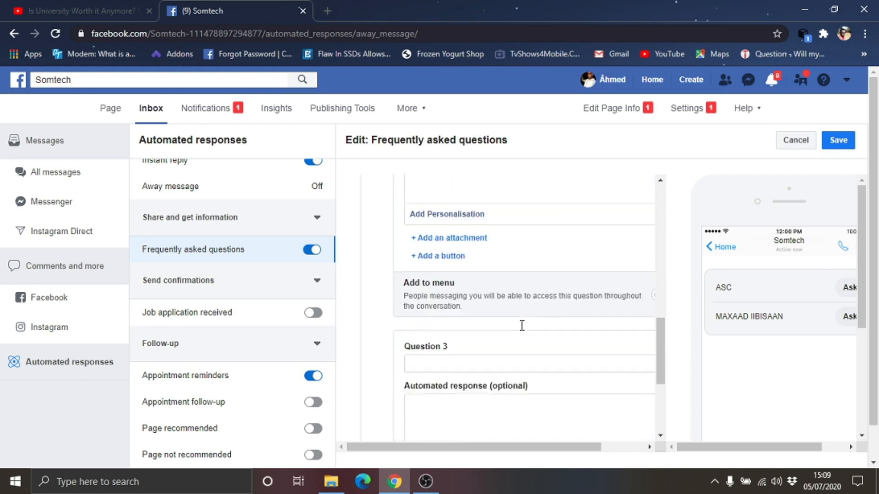
scroll(522, 325, down, 1)
click(466, 300)
text(FTTRT)
click(460, 362)
text(DFGDSFGSDGG)
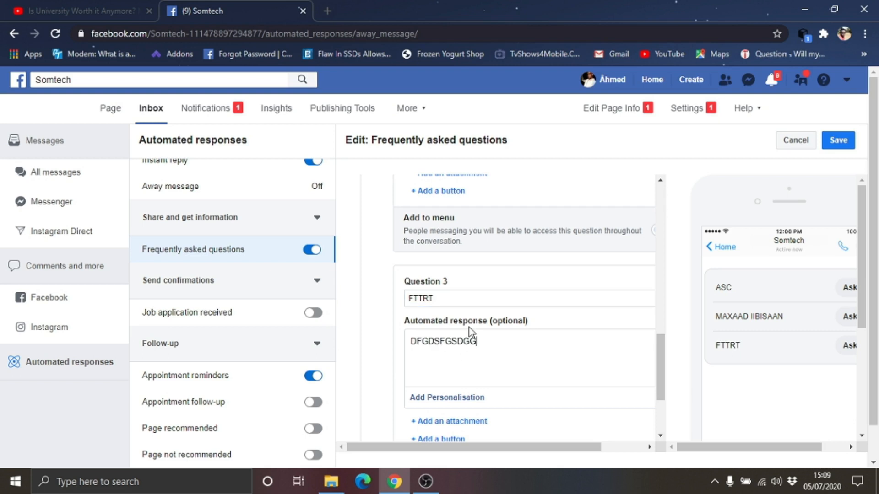
scroll(470, 330, down, 2)
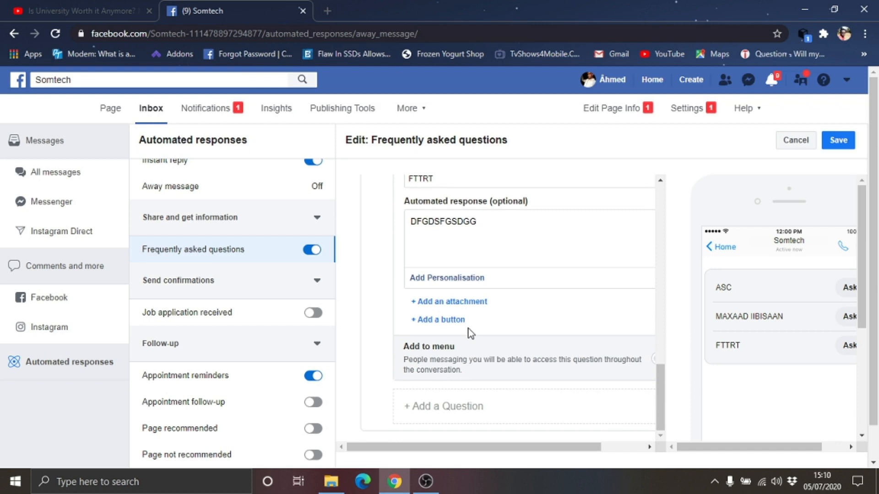
click(841, 142)
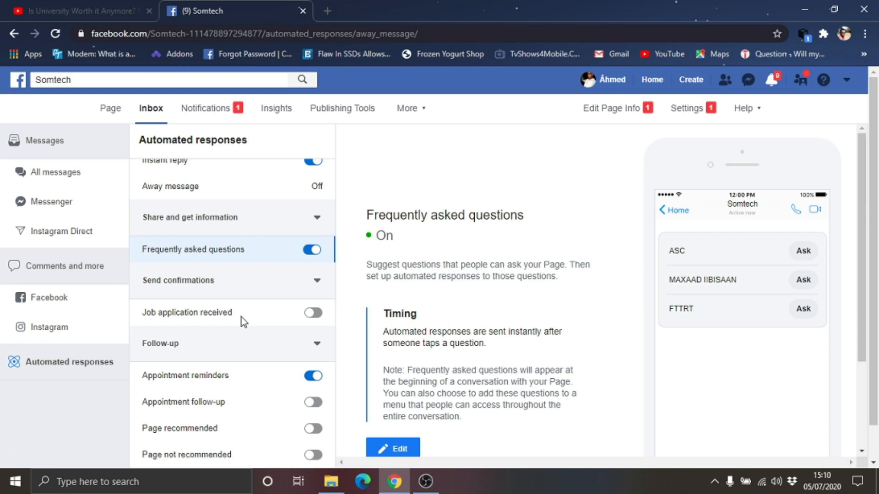
Turn on the Job application received confirmation and open its message for editing
click(315, 320)
click(216, 314)
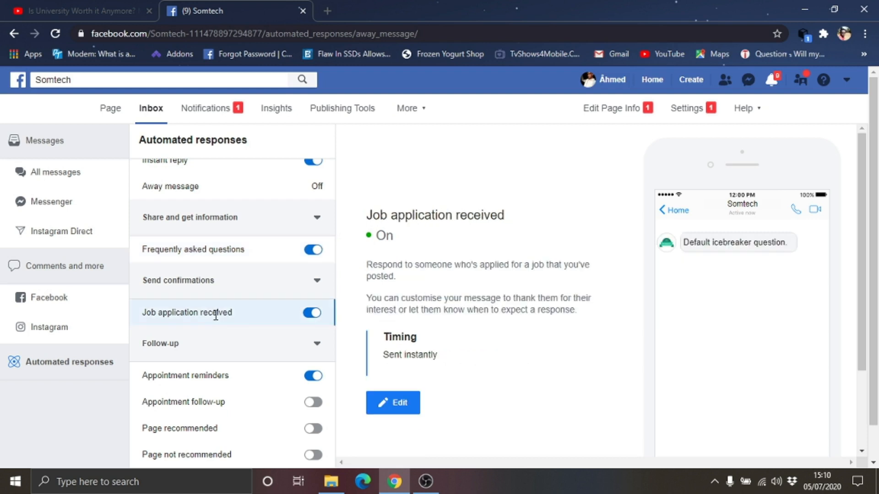
click(401, 404)
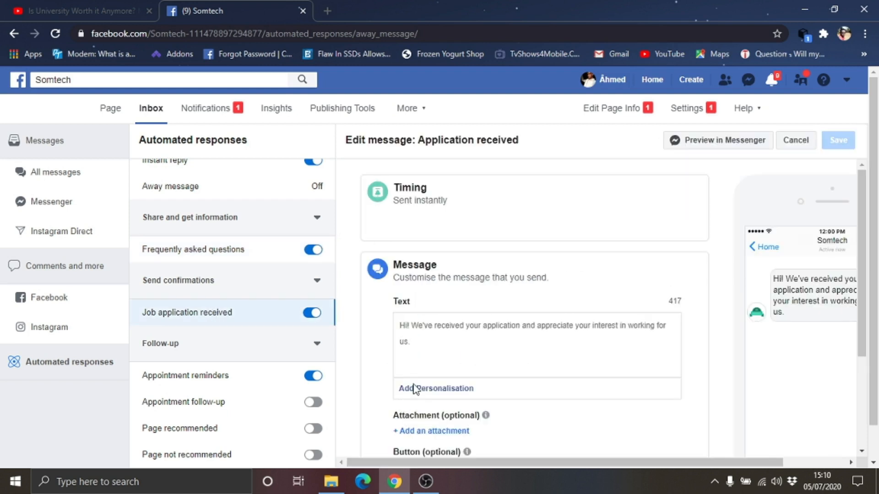
Examine the job application reply's timing and text, try adding a few letters, remove them and save the default message
scroll(206, 334, up, 2)
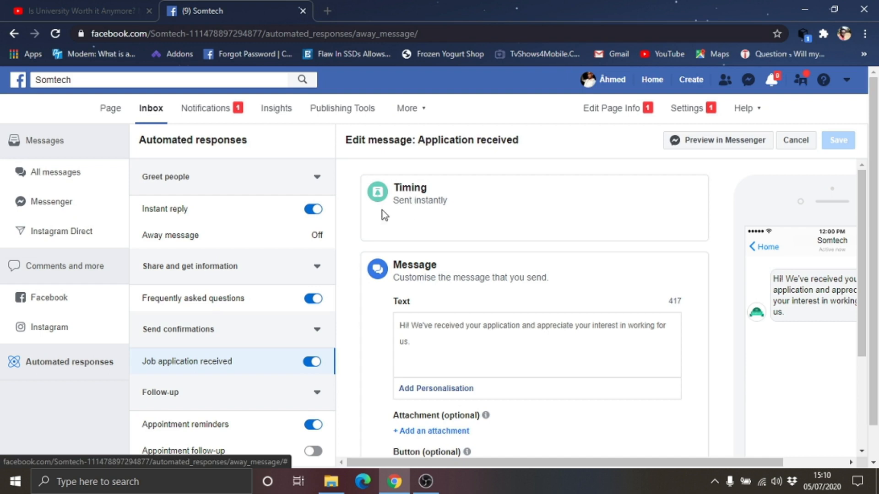
scroll(431, 288, down, 1)
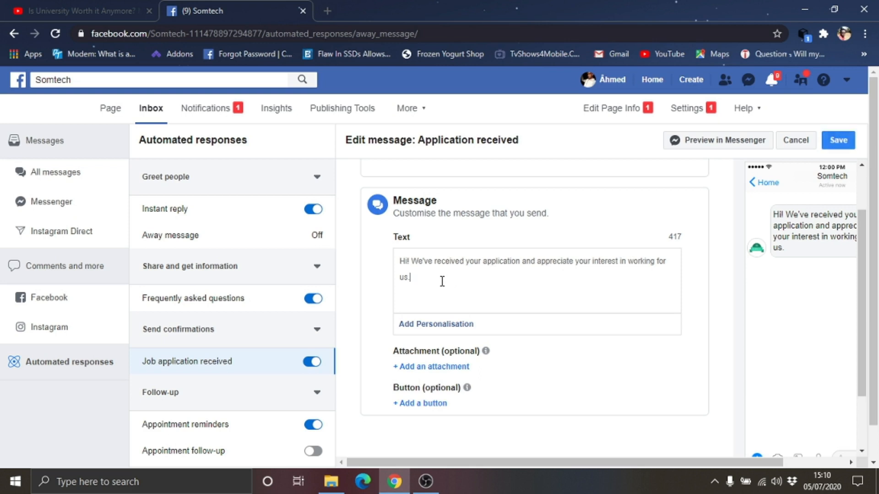
drag(418, 277, 398, 259)
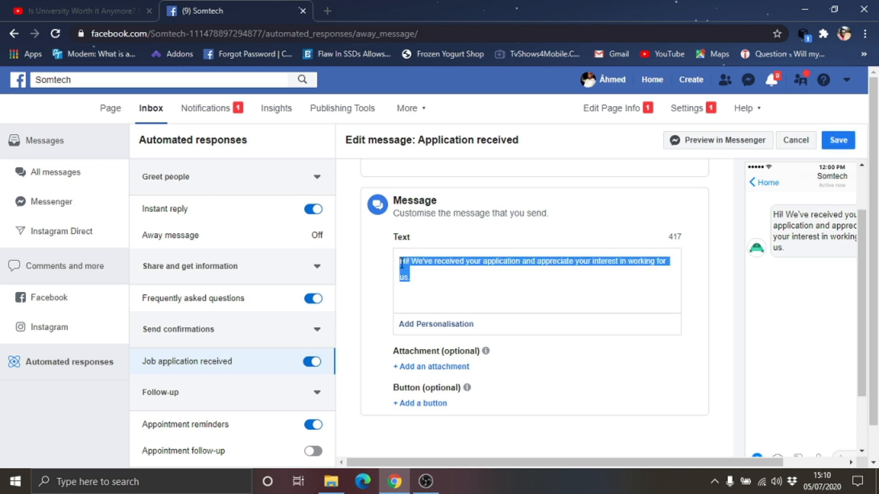
click(468, 286)
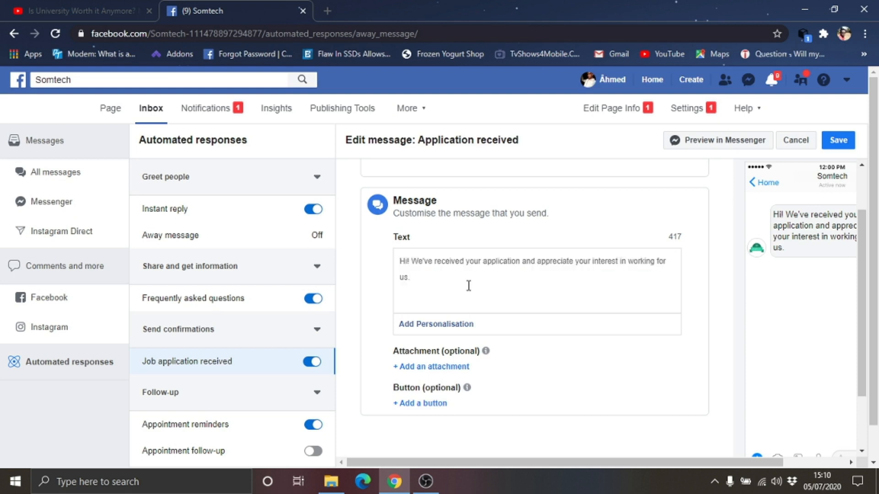
text(DGF)
key(BackSpace)
key(BackSpace)
key(BackSpace)
key(BackSpace)
click(838, 140)
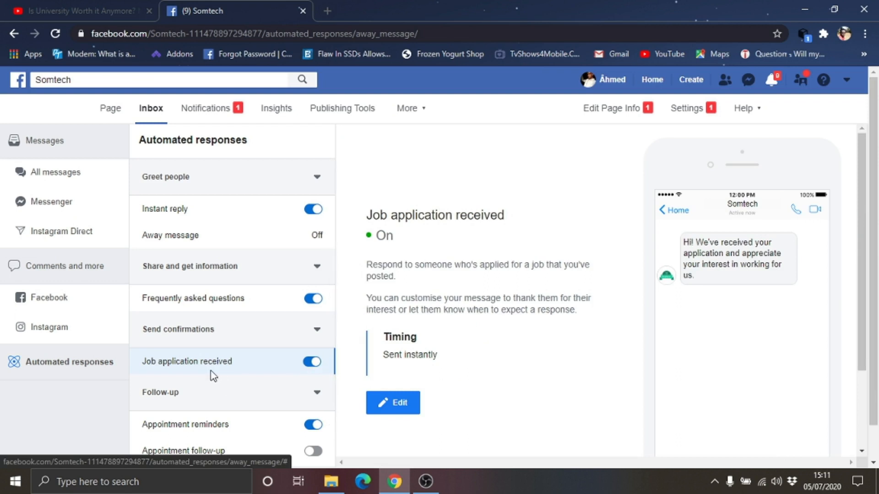
Look over the Follow-up group of automated responses and open the Page's info for editing
scroll(212, 369, down, 1)
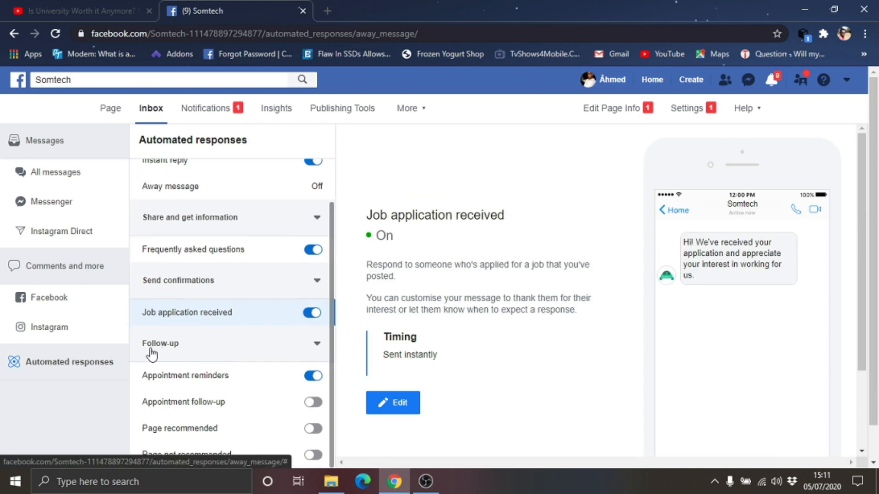
click(317, 346)
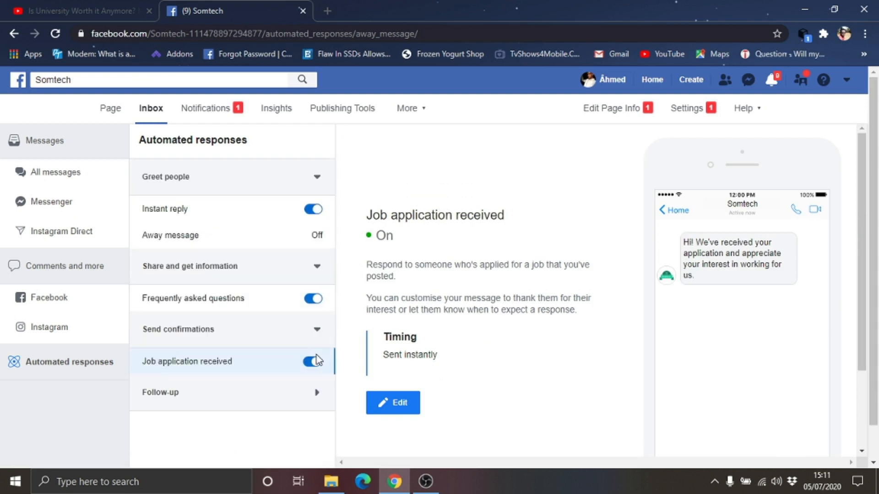
click(315, 394)
scroll(308, 386, down, 1)
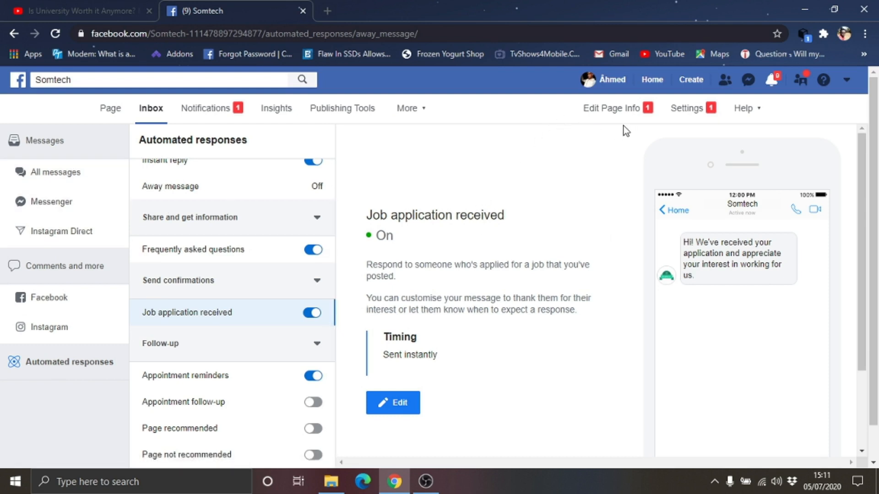
click(618, 112)
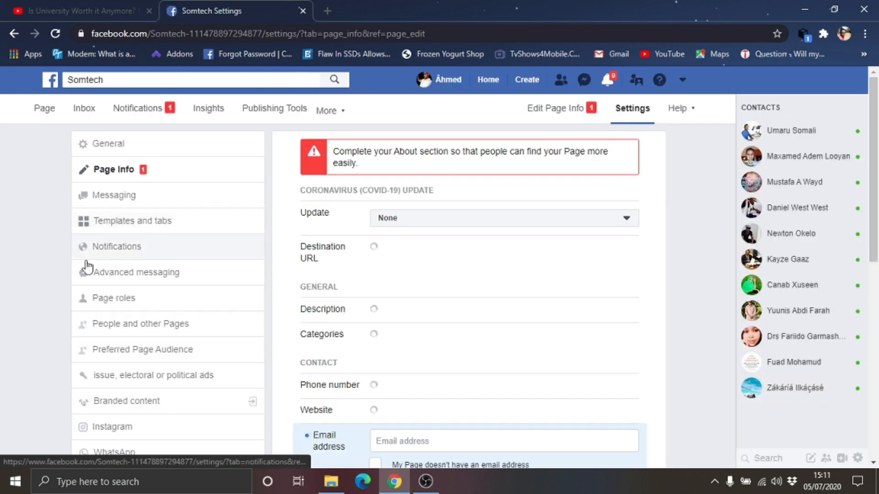